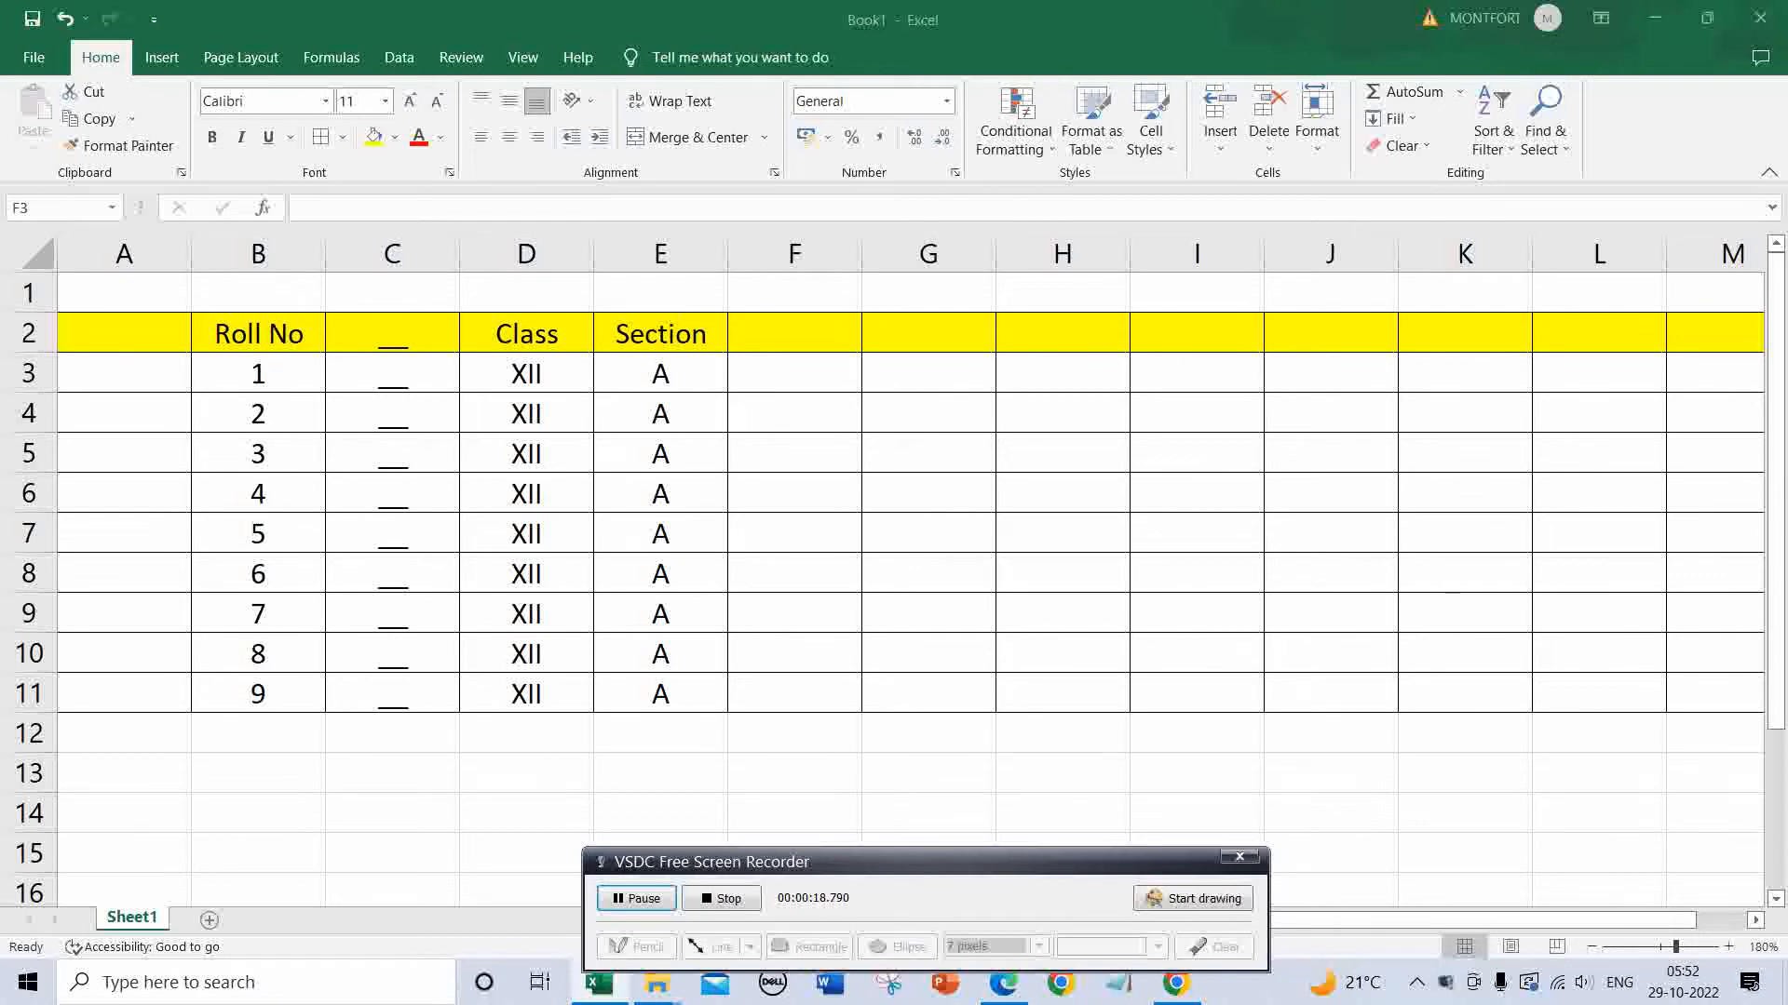
Review the roll number, underscore, class and section entries in cells B3 through E3 that feed the combined value
{"action": "left_click_drag", "start_coordinate": [258, 373], "coordinate": [660, 374]}
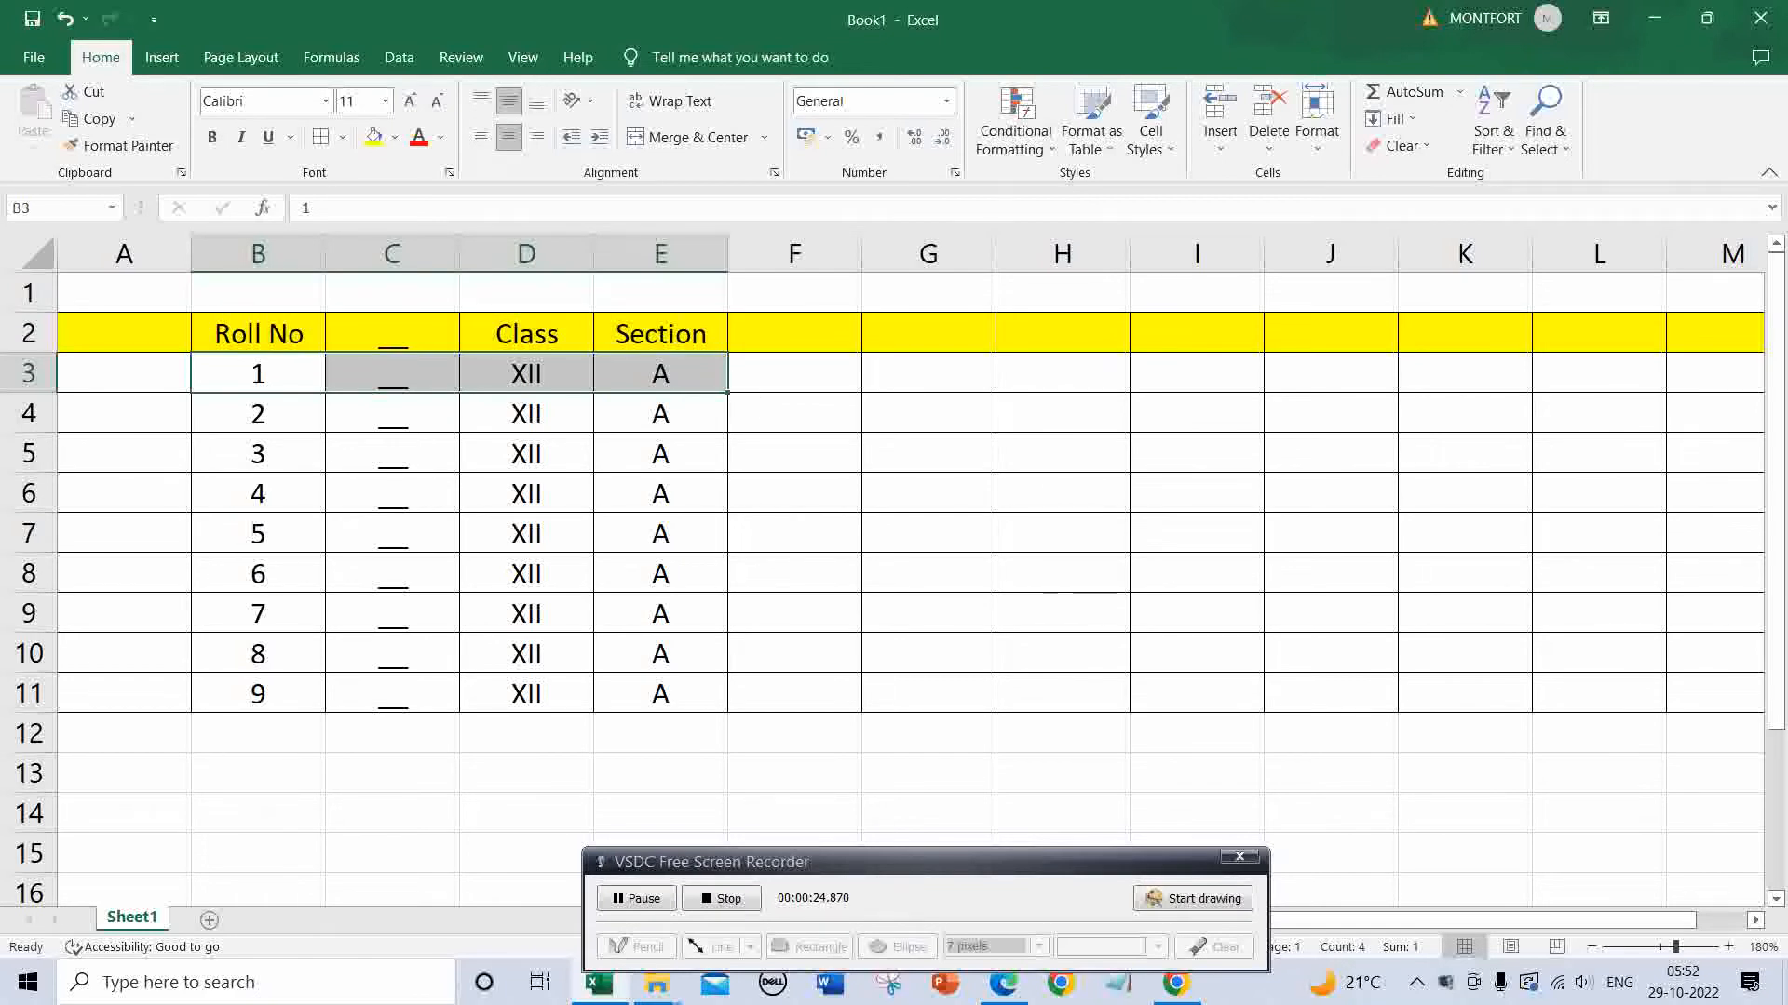
{"action": "left_click", "coordinate": [258, 373]}
{"action": "key", "text": "Right"}
{"action": "key", "text": "Right"}
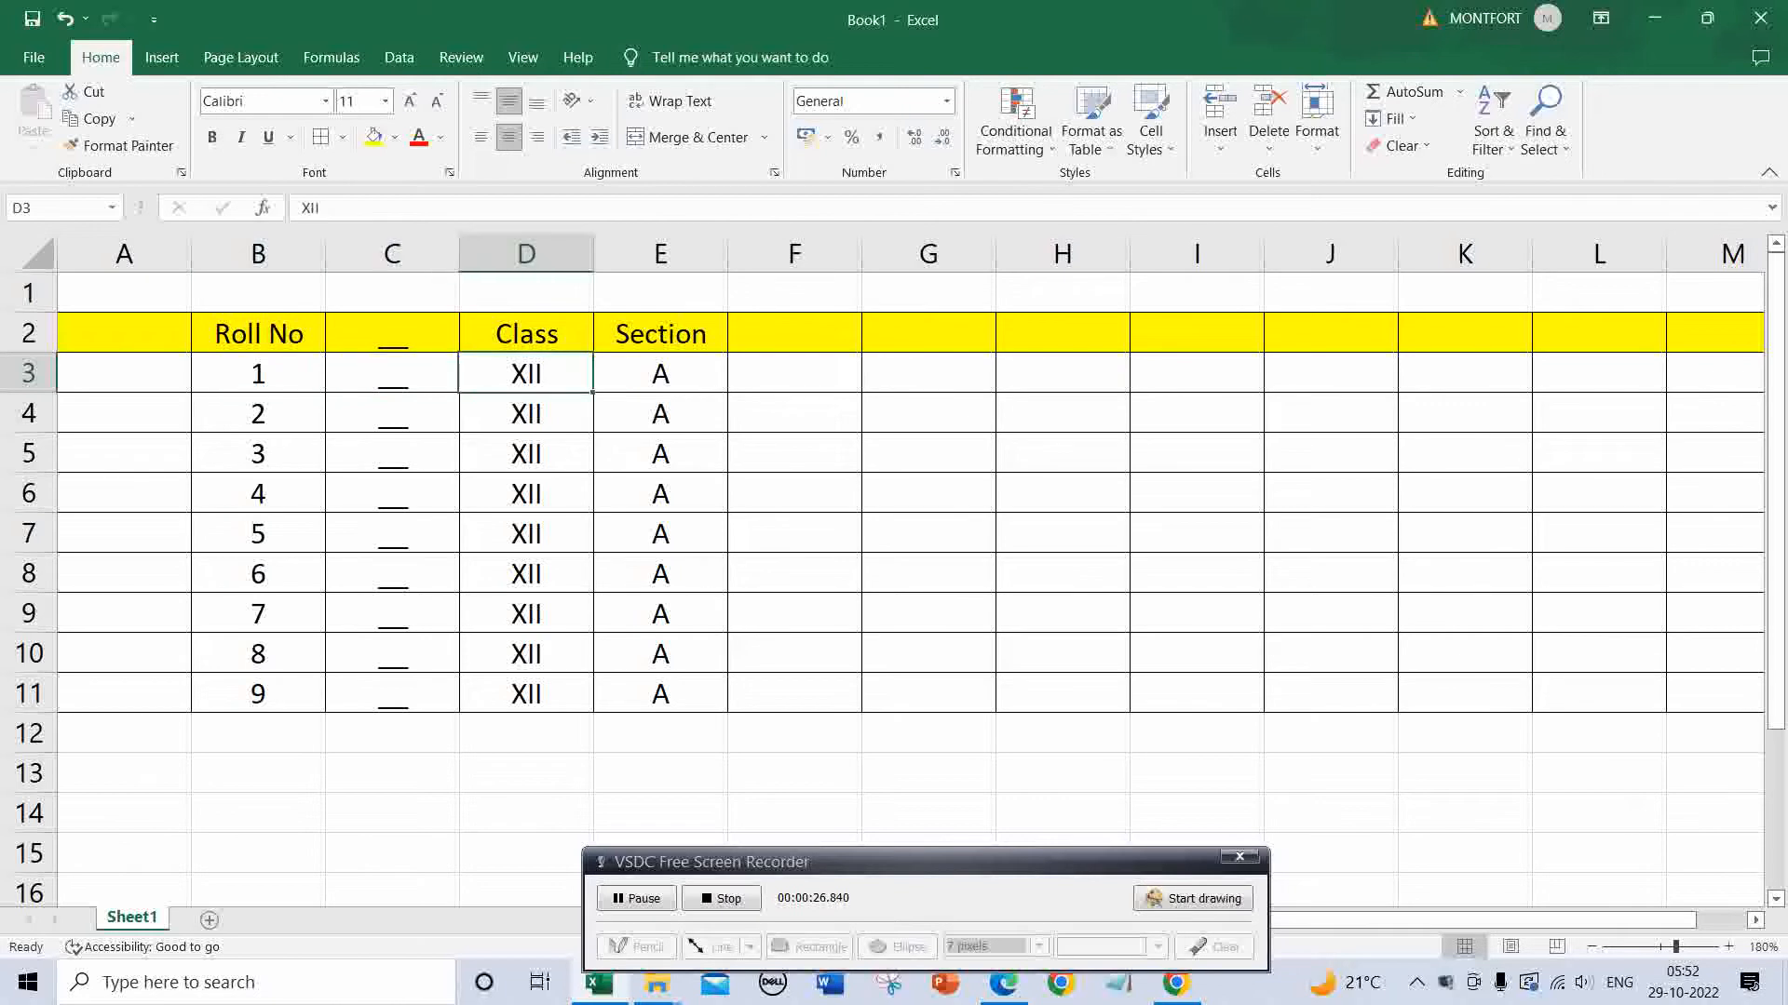
{"action": "key", "text": "Up"}
{"action": "key", "text": "Right"}
{"action": "key", "text": "Down"}
{"action": "key", "text": "shift+Left"}
{"action": "key", "text": "shift+Left"}
{"action": "key", "text": "shift+Left"}
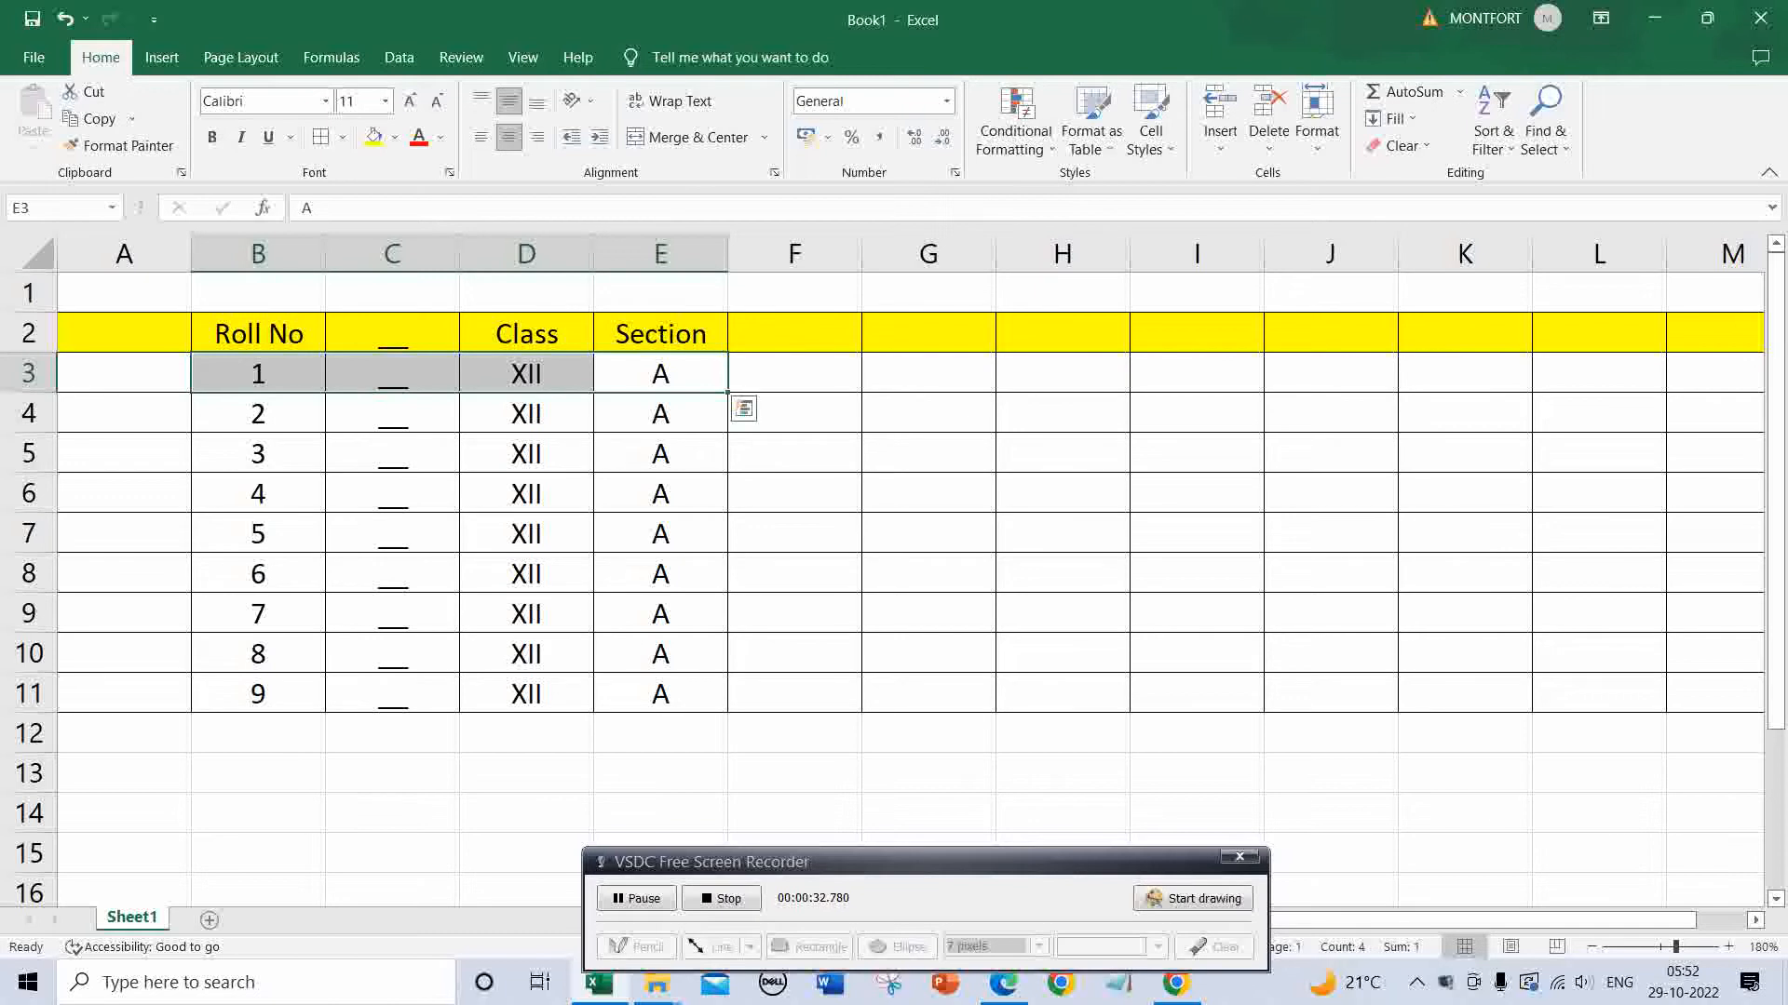
{"action": "left_click_drag", "start_coordinate": [258, 373], "coordinate": [661, 373]}
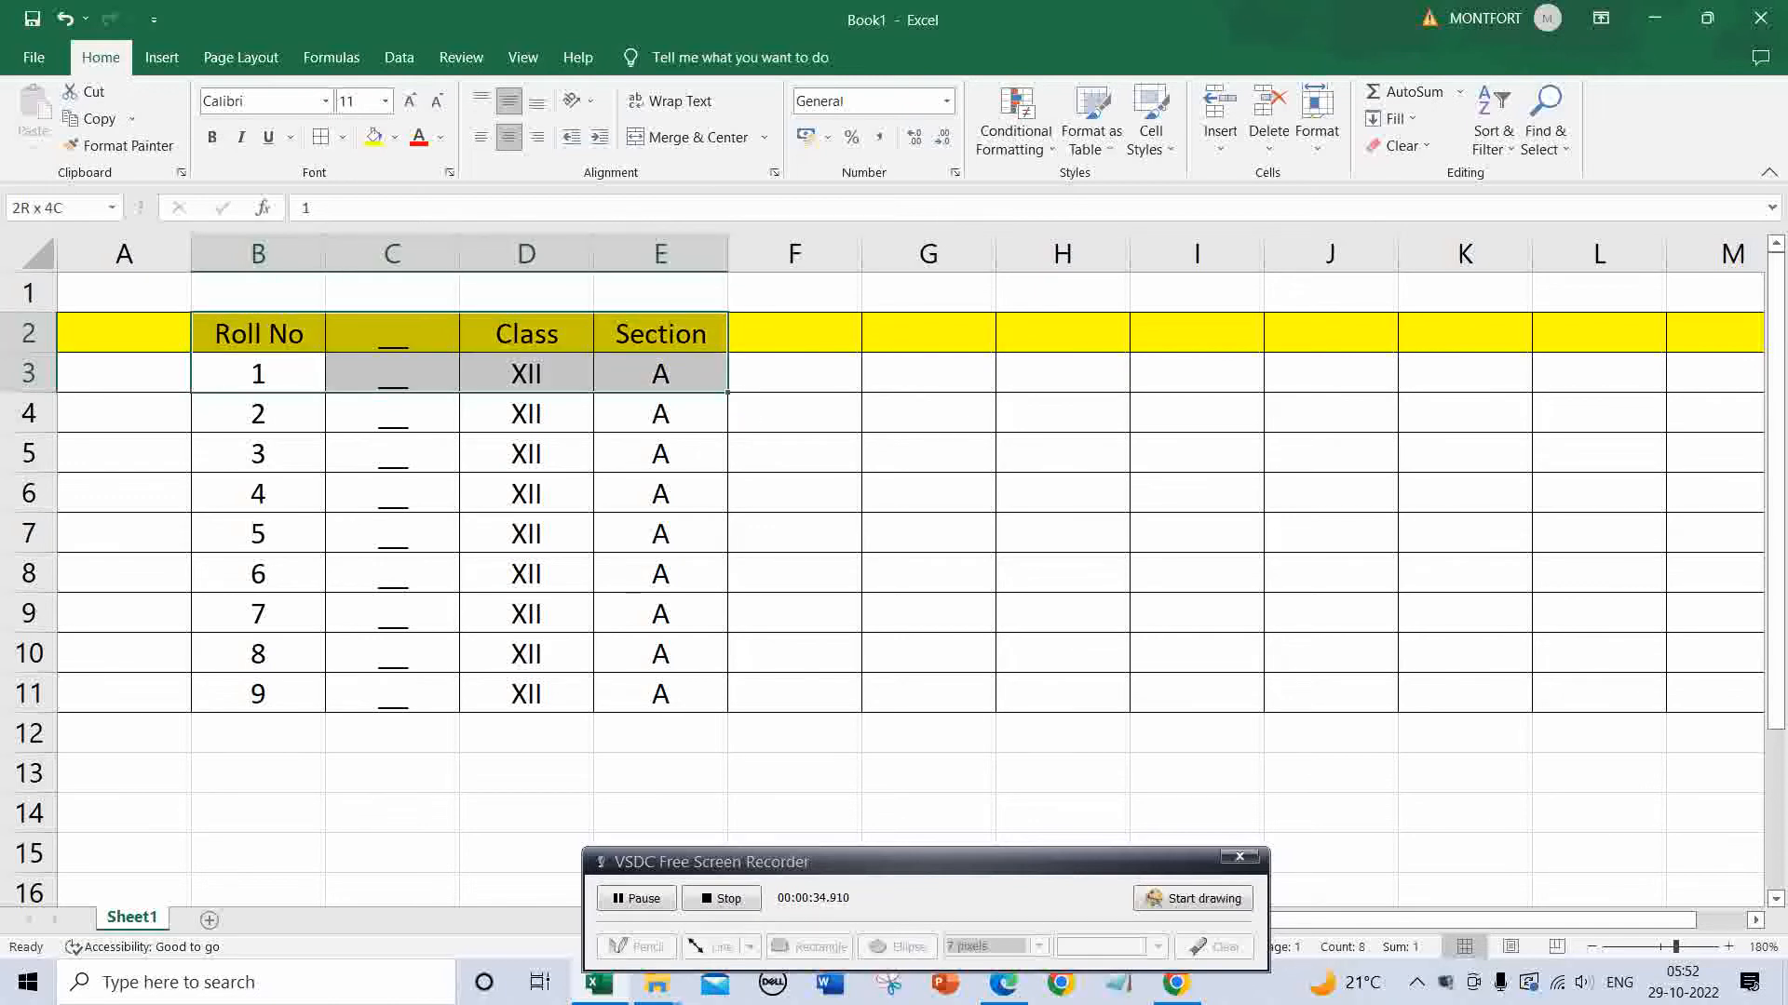
Start a CONCATENATE formula in cell F3, beside the first student's section
{"action": "left_click", "coordinate": [794, 374]}
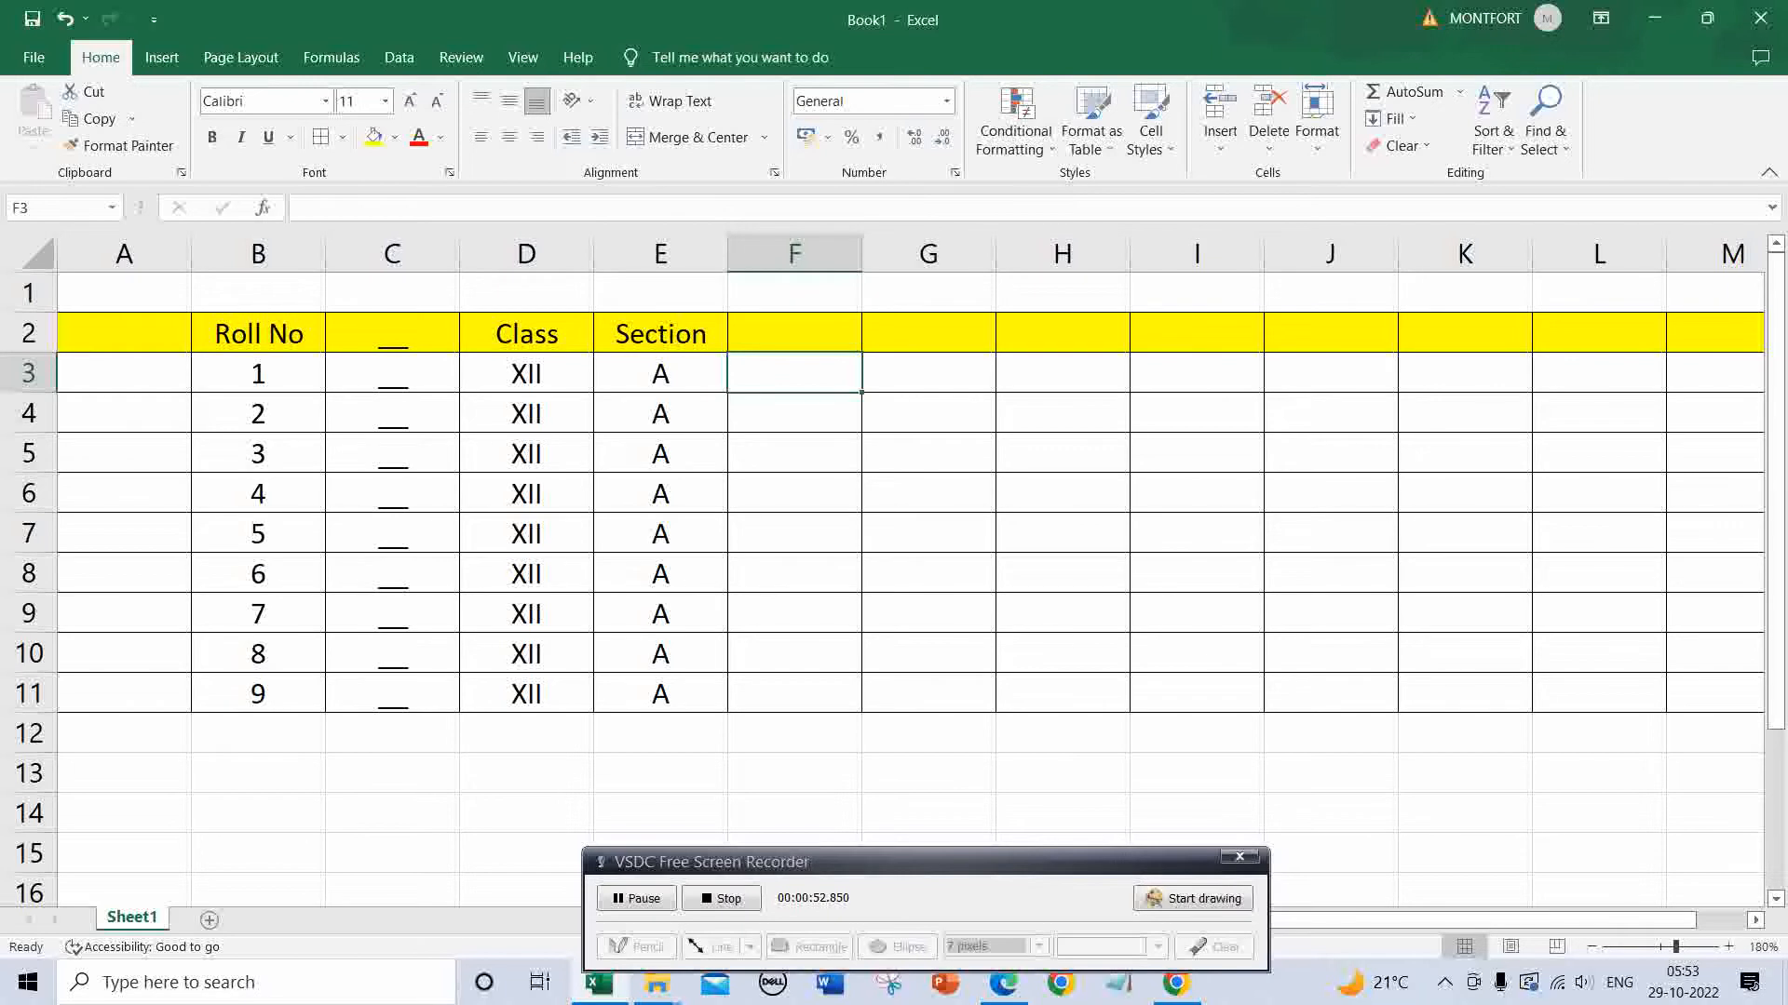
{"action": "type", "text": "="}
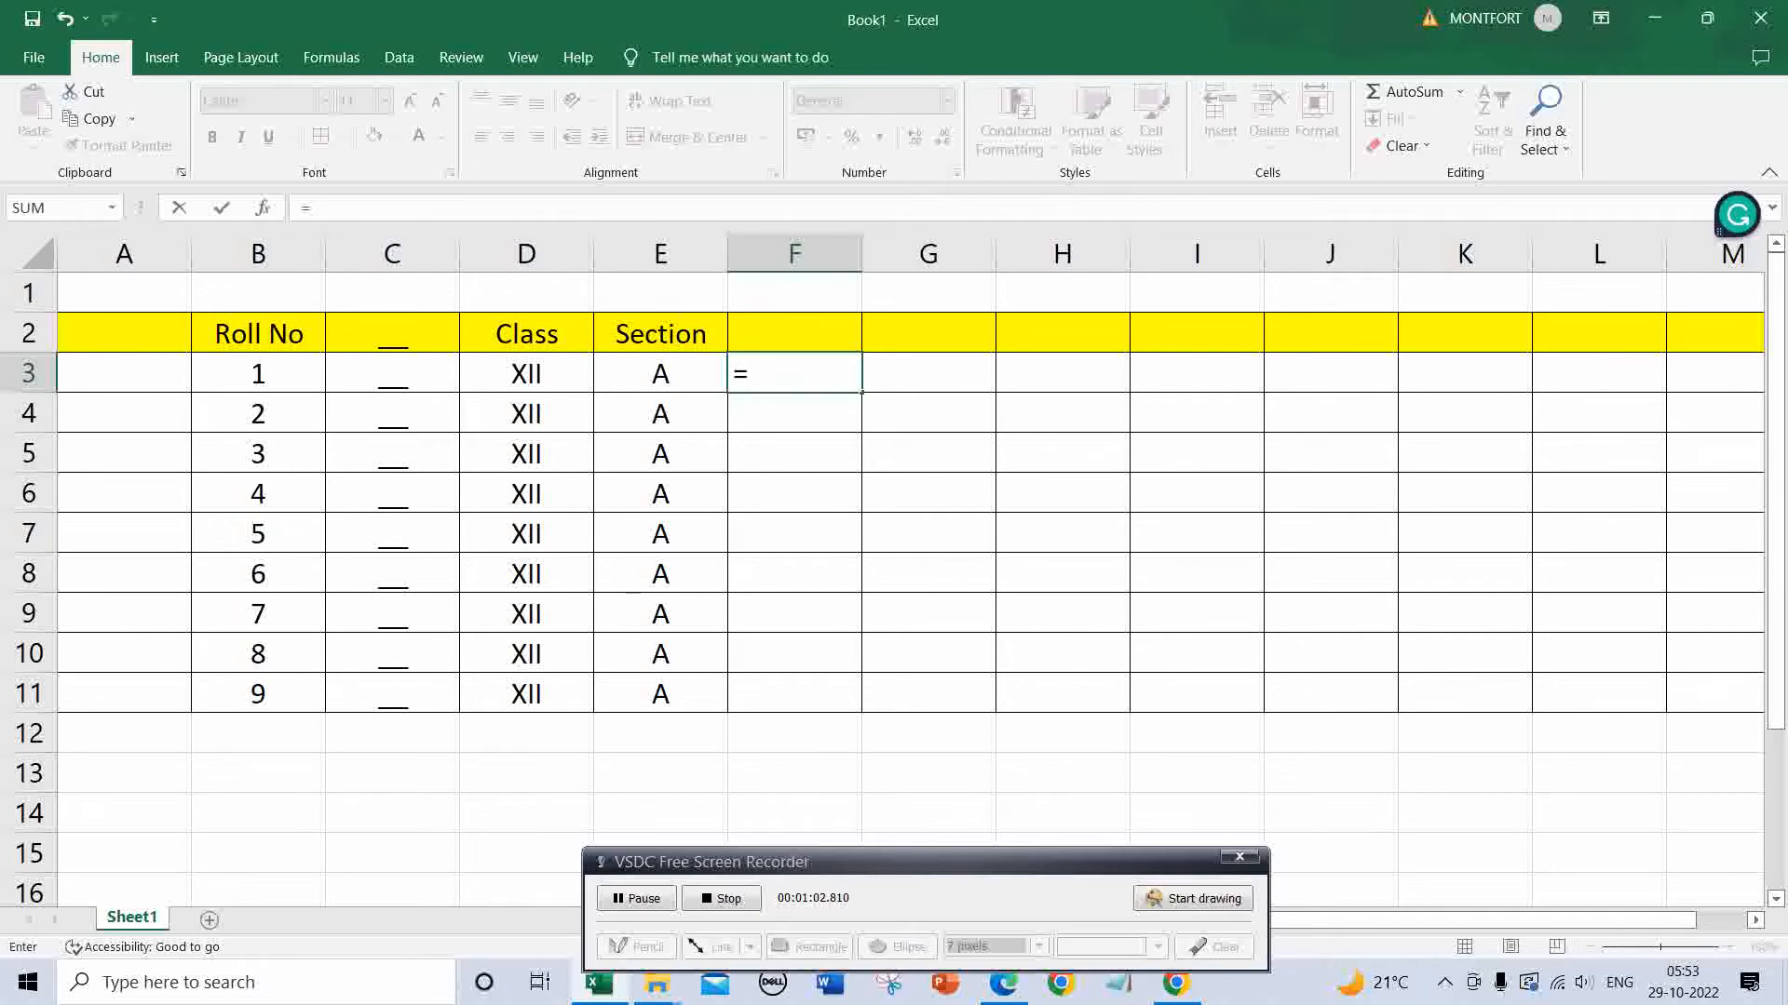
{"action": "type", "text": "con"}
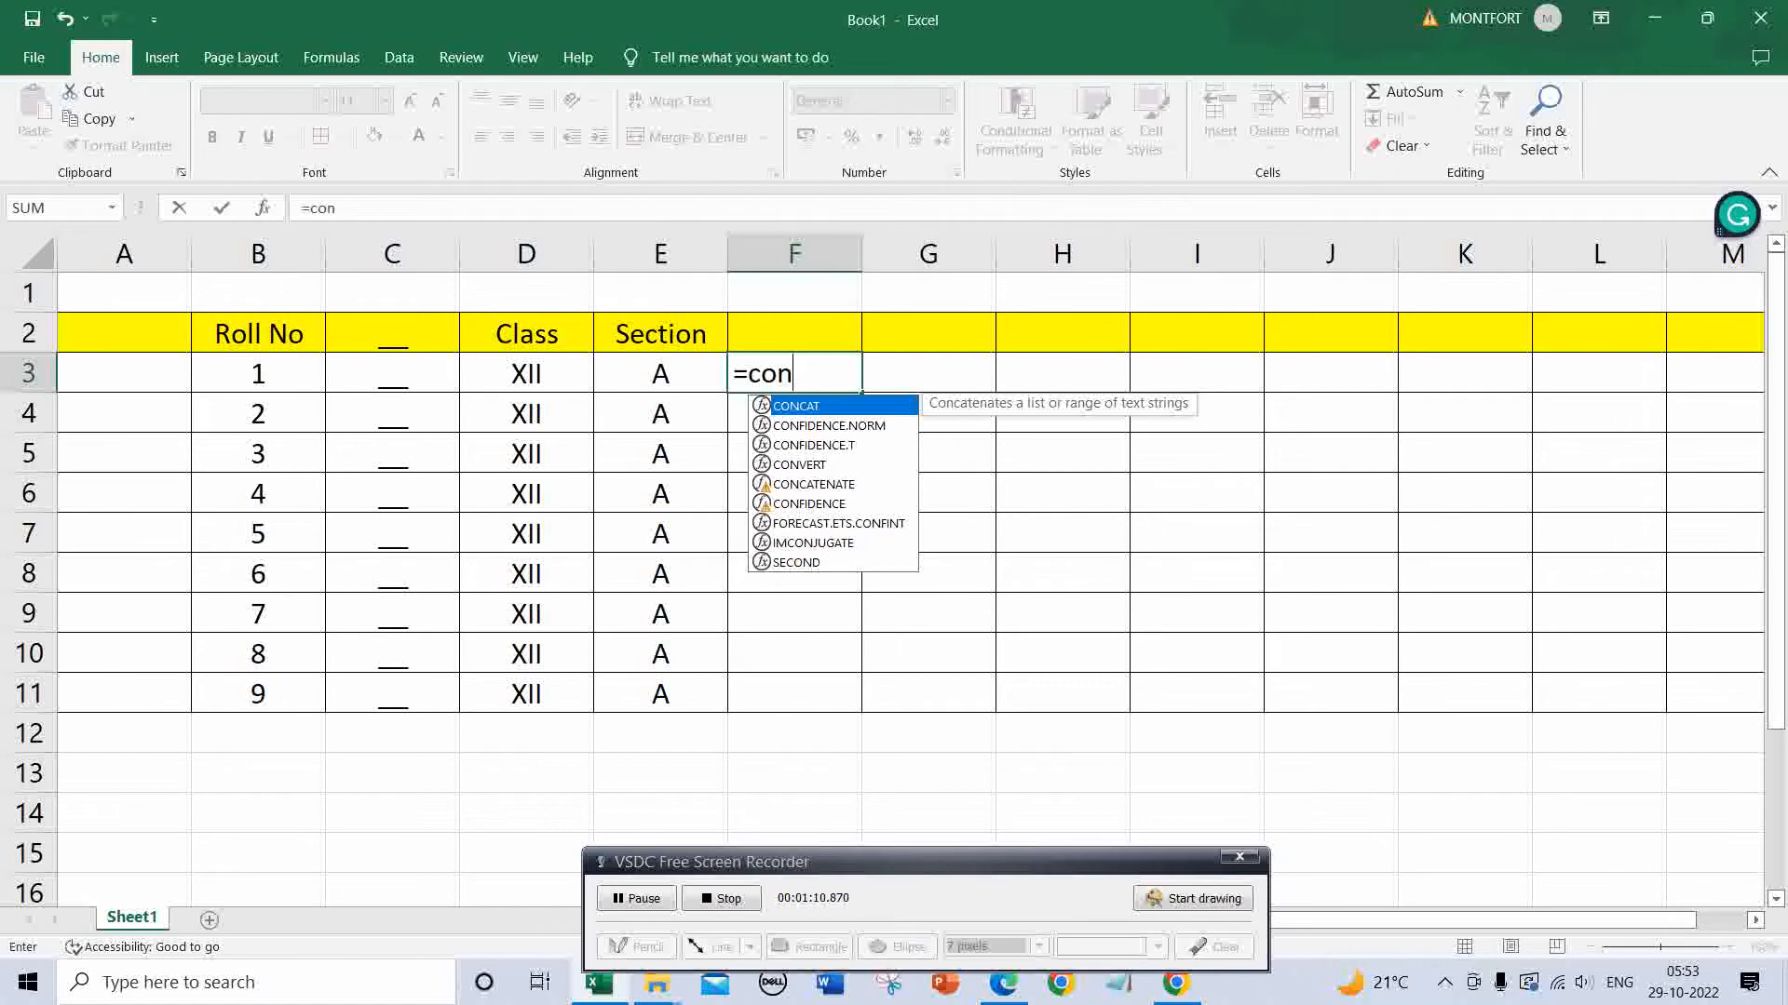
{"action": "type", "text": "ca"}
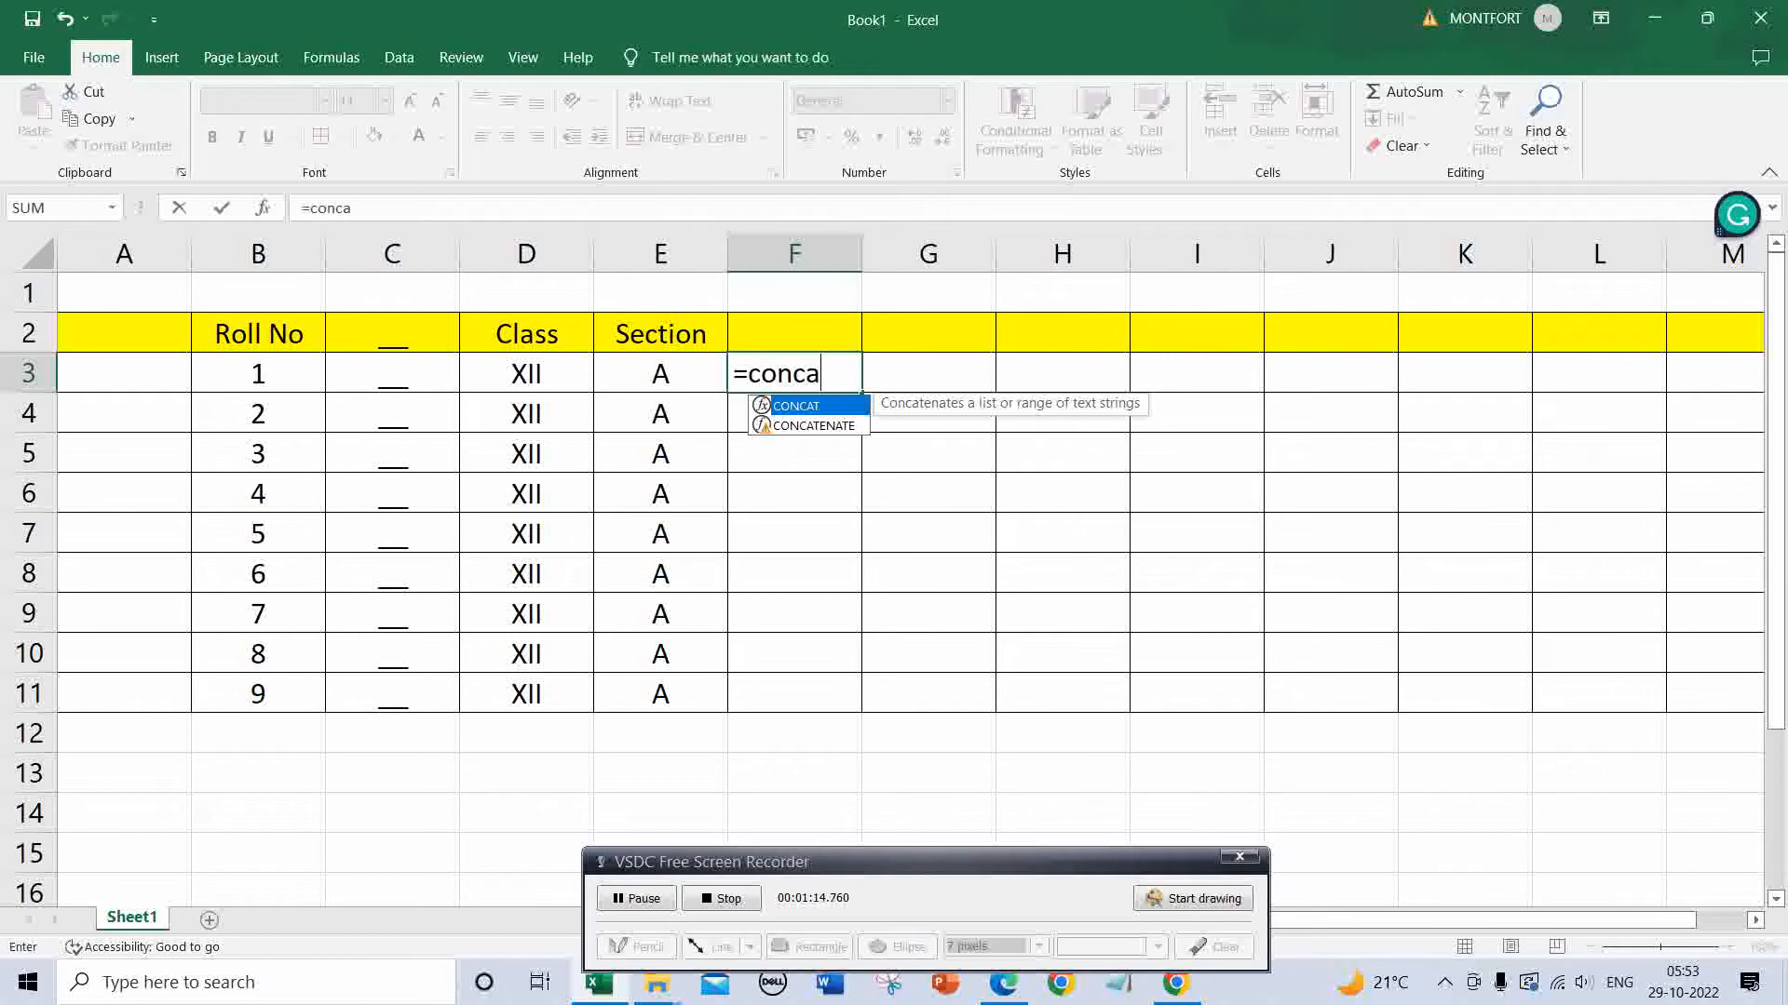
{"action": "key", "text": "Down"}
{"action": "key", "text": "Tab"}
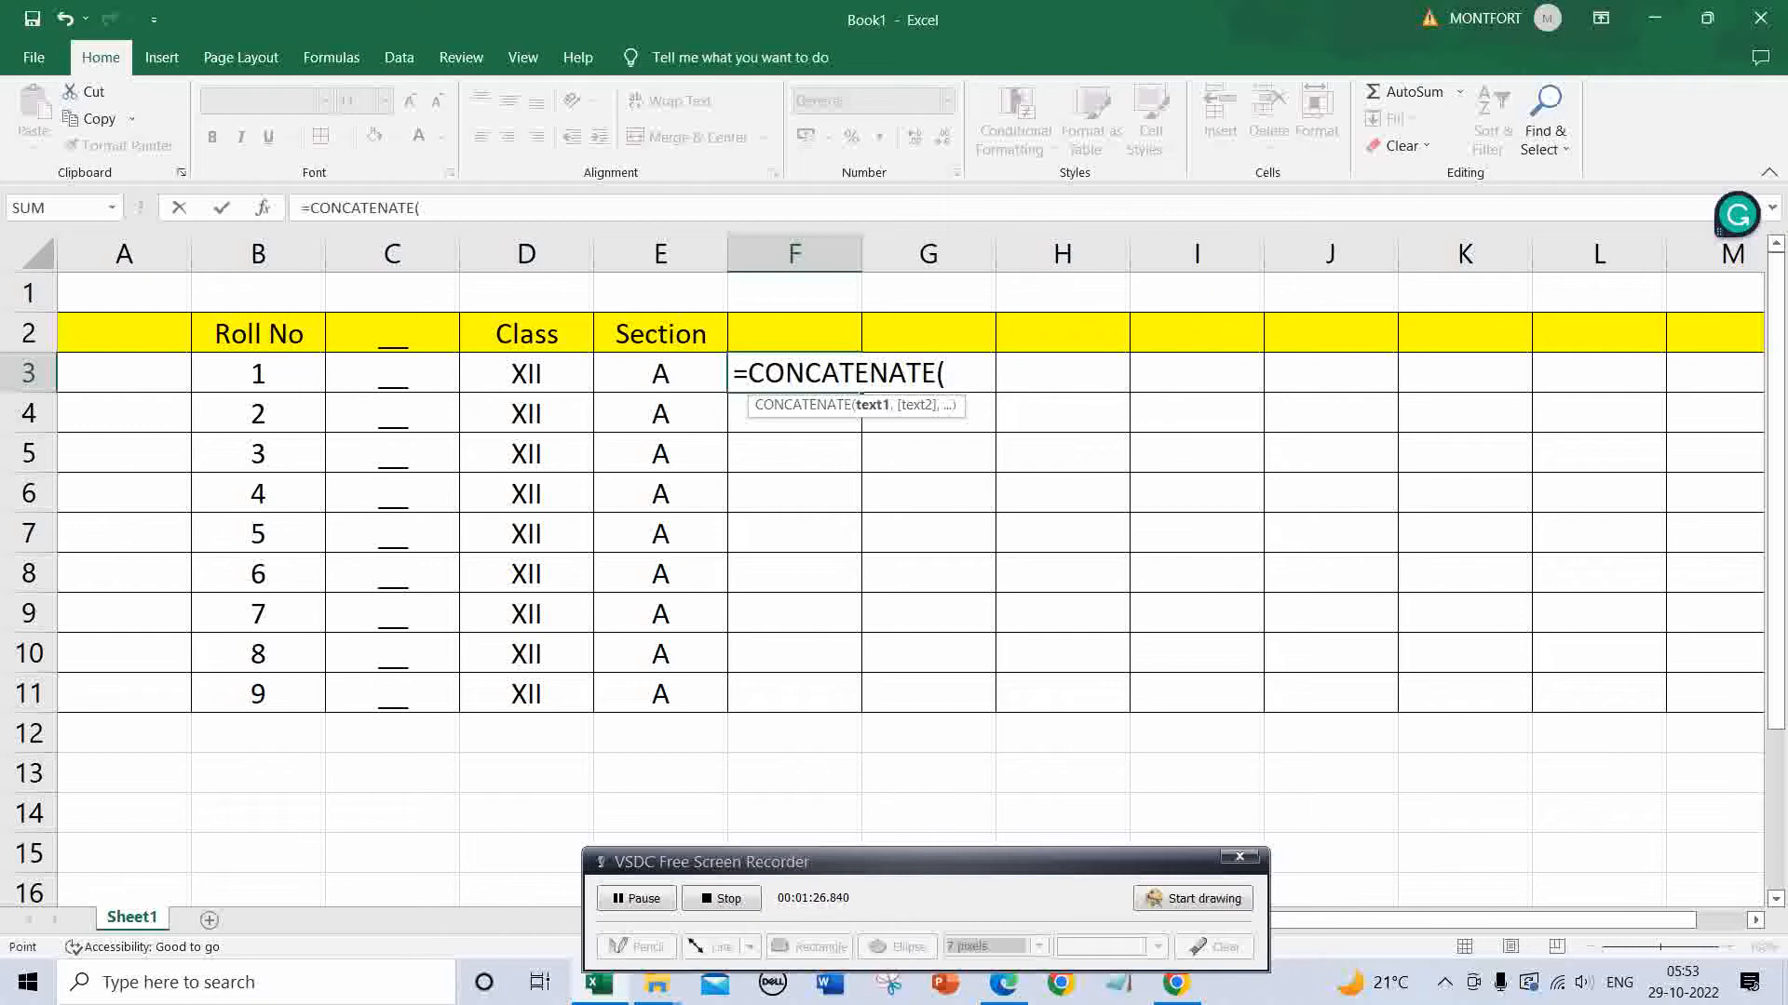
Supply B3, C3, D3 and E3 as the function's comma-separated arguments and enter the formula in F3
{"action": "left_click", "coordinate": [258, 373]}
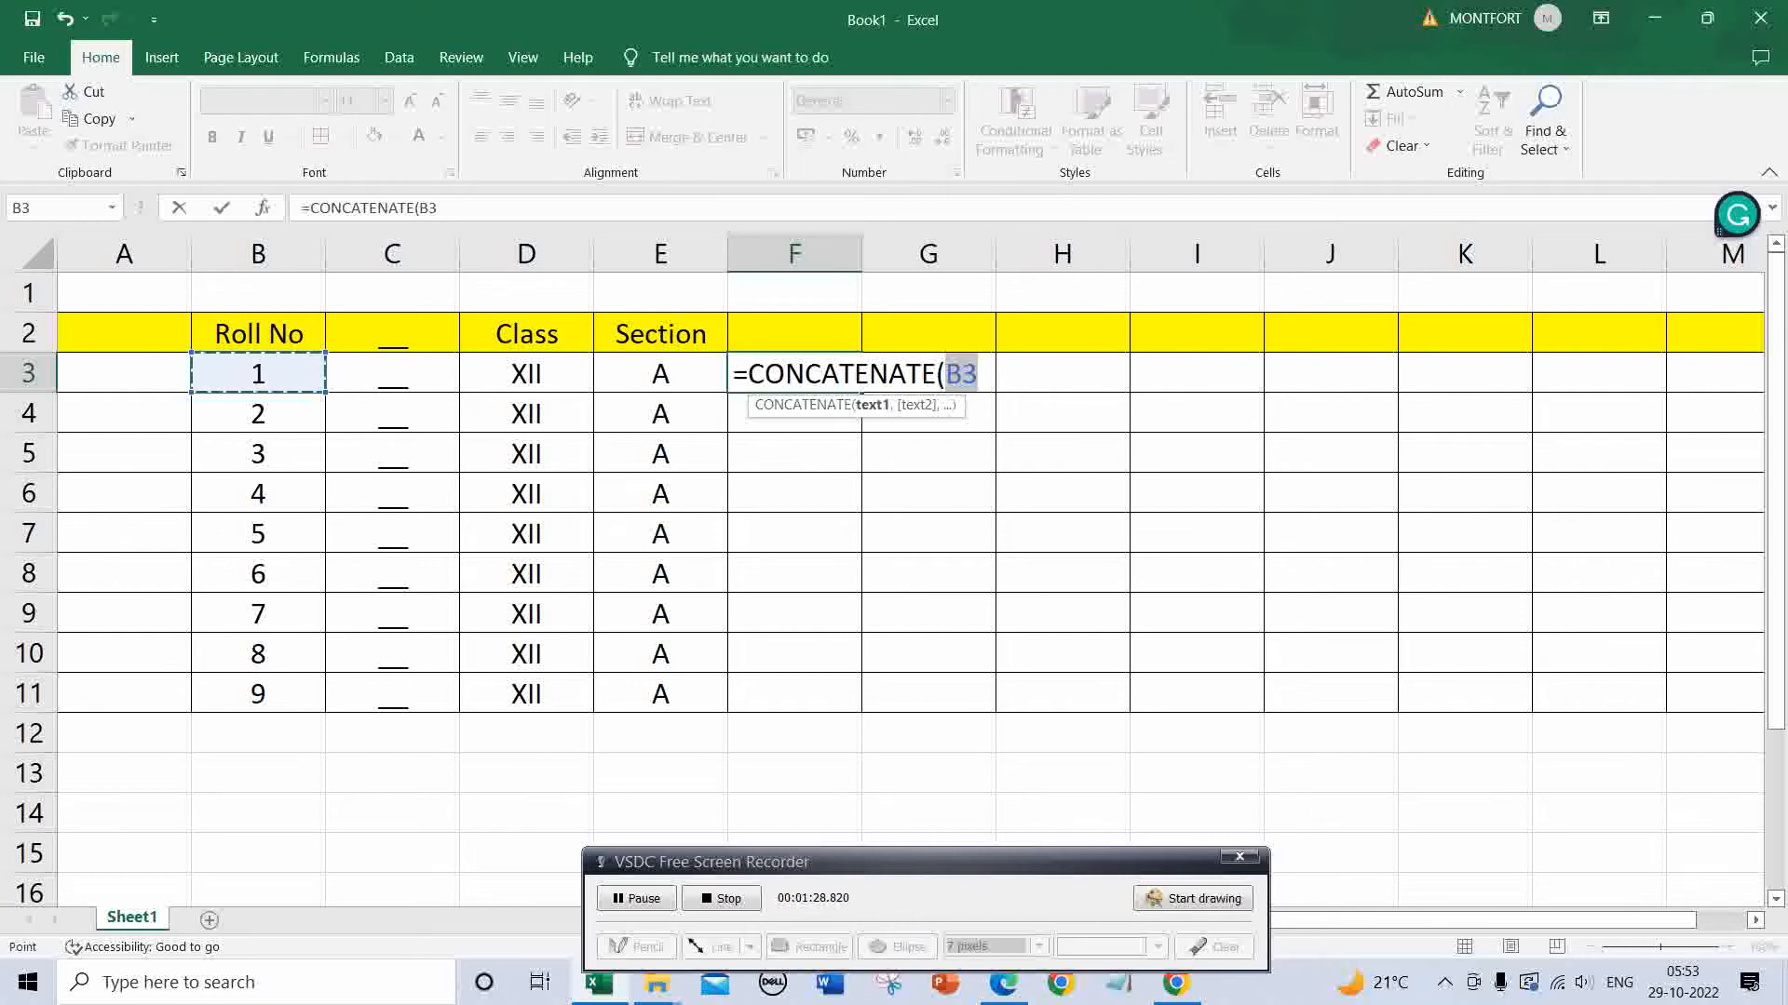
{"action": "type", "text": ","}
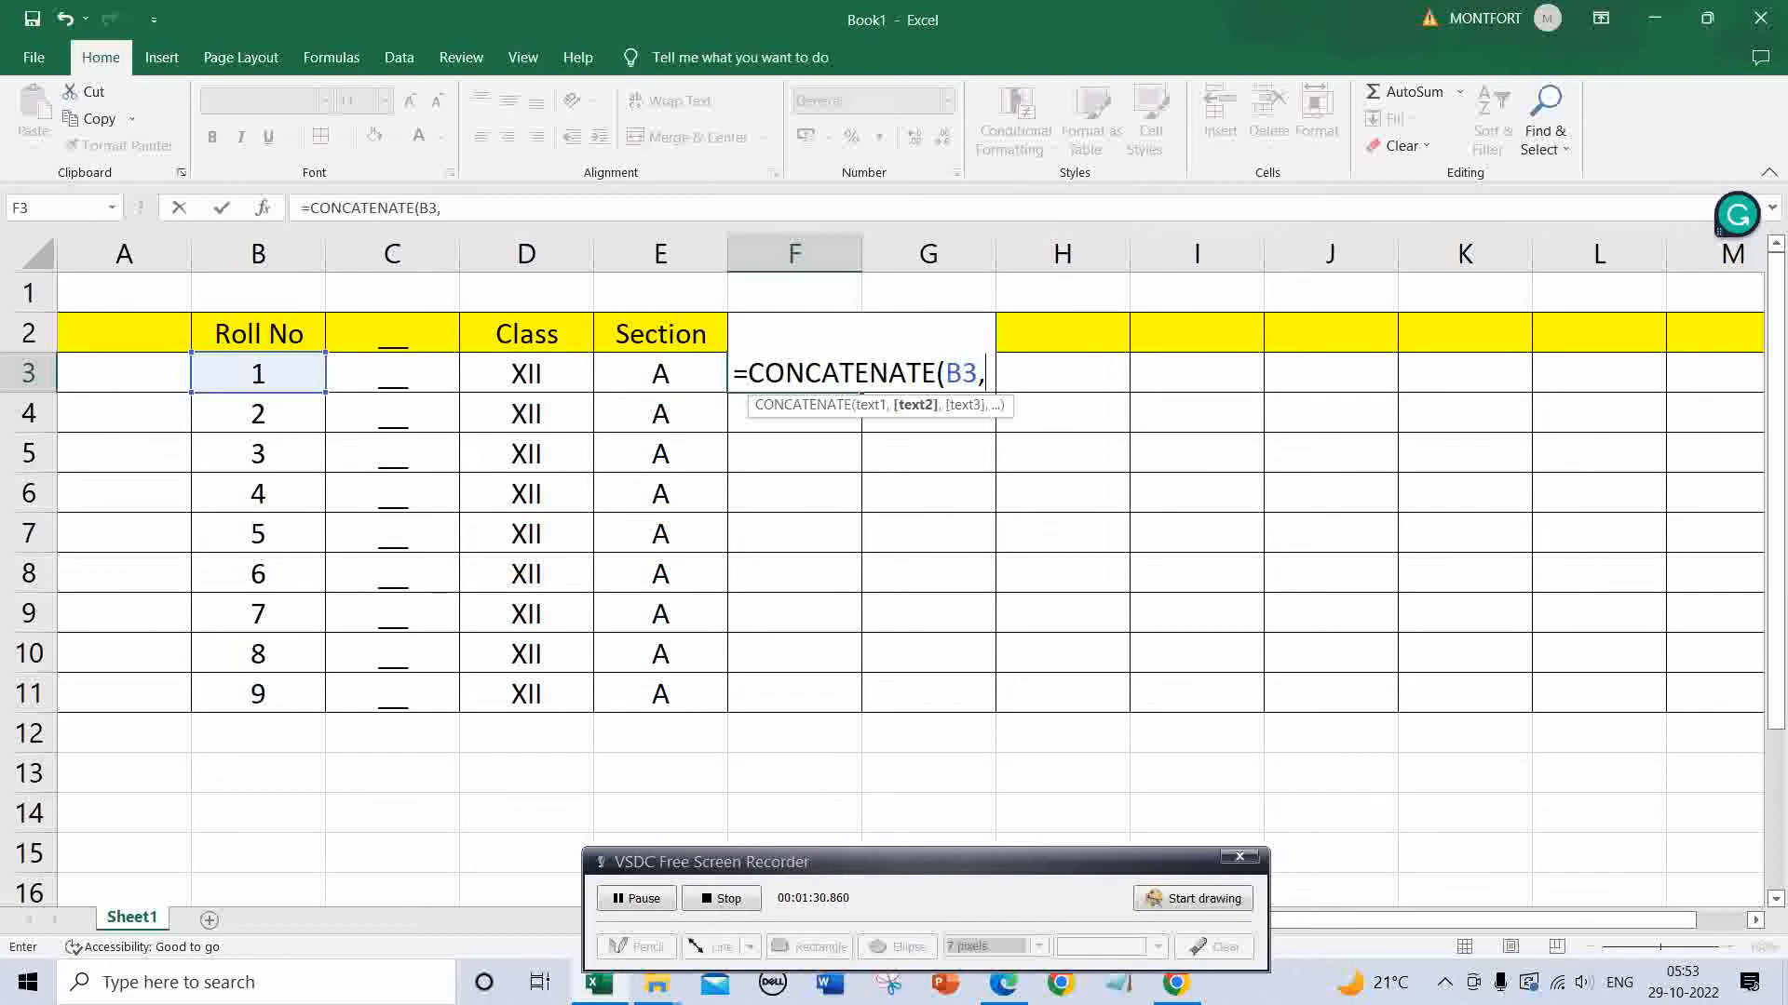
{"action": "left_click", "coordinate": [392, 373]}
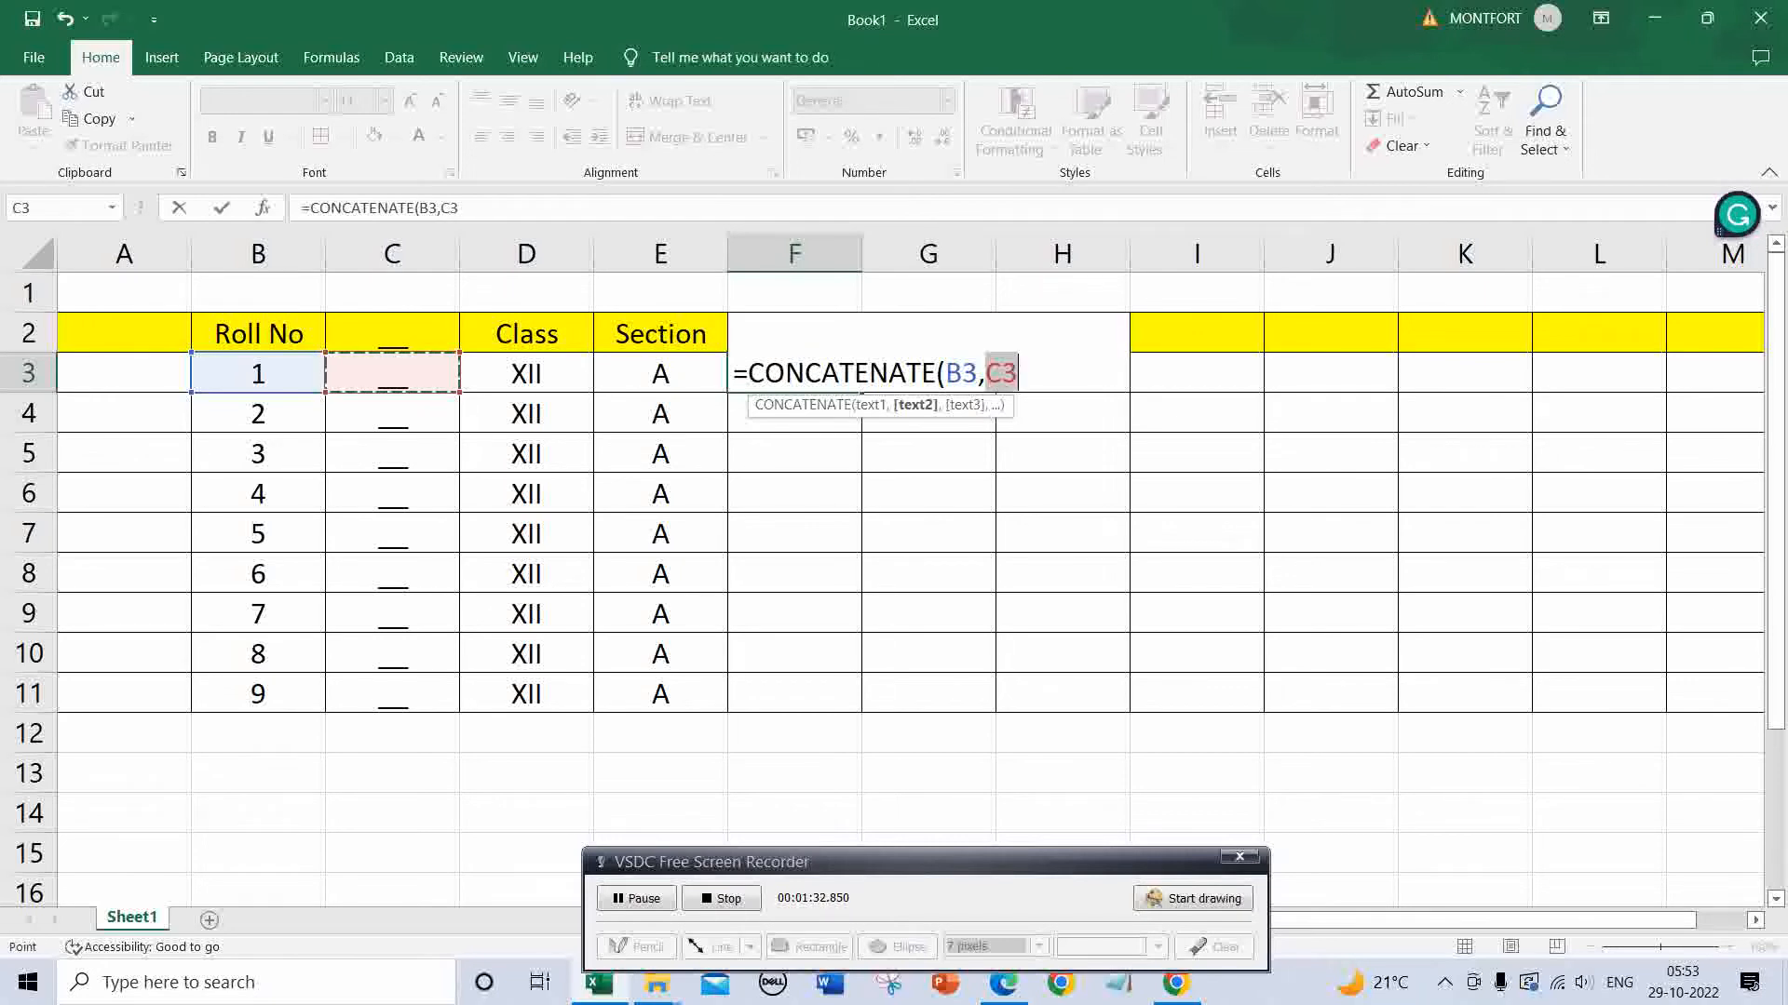
{"action": "type", "text": ","}
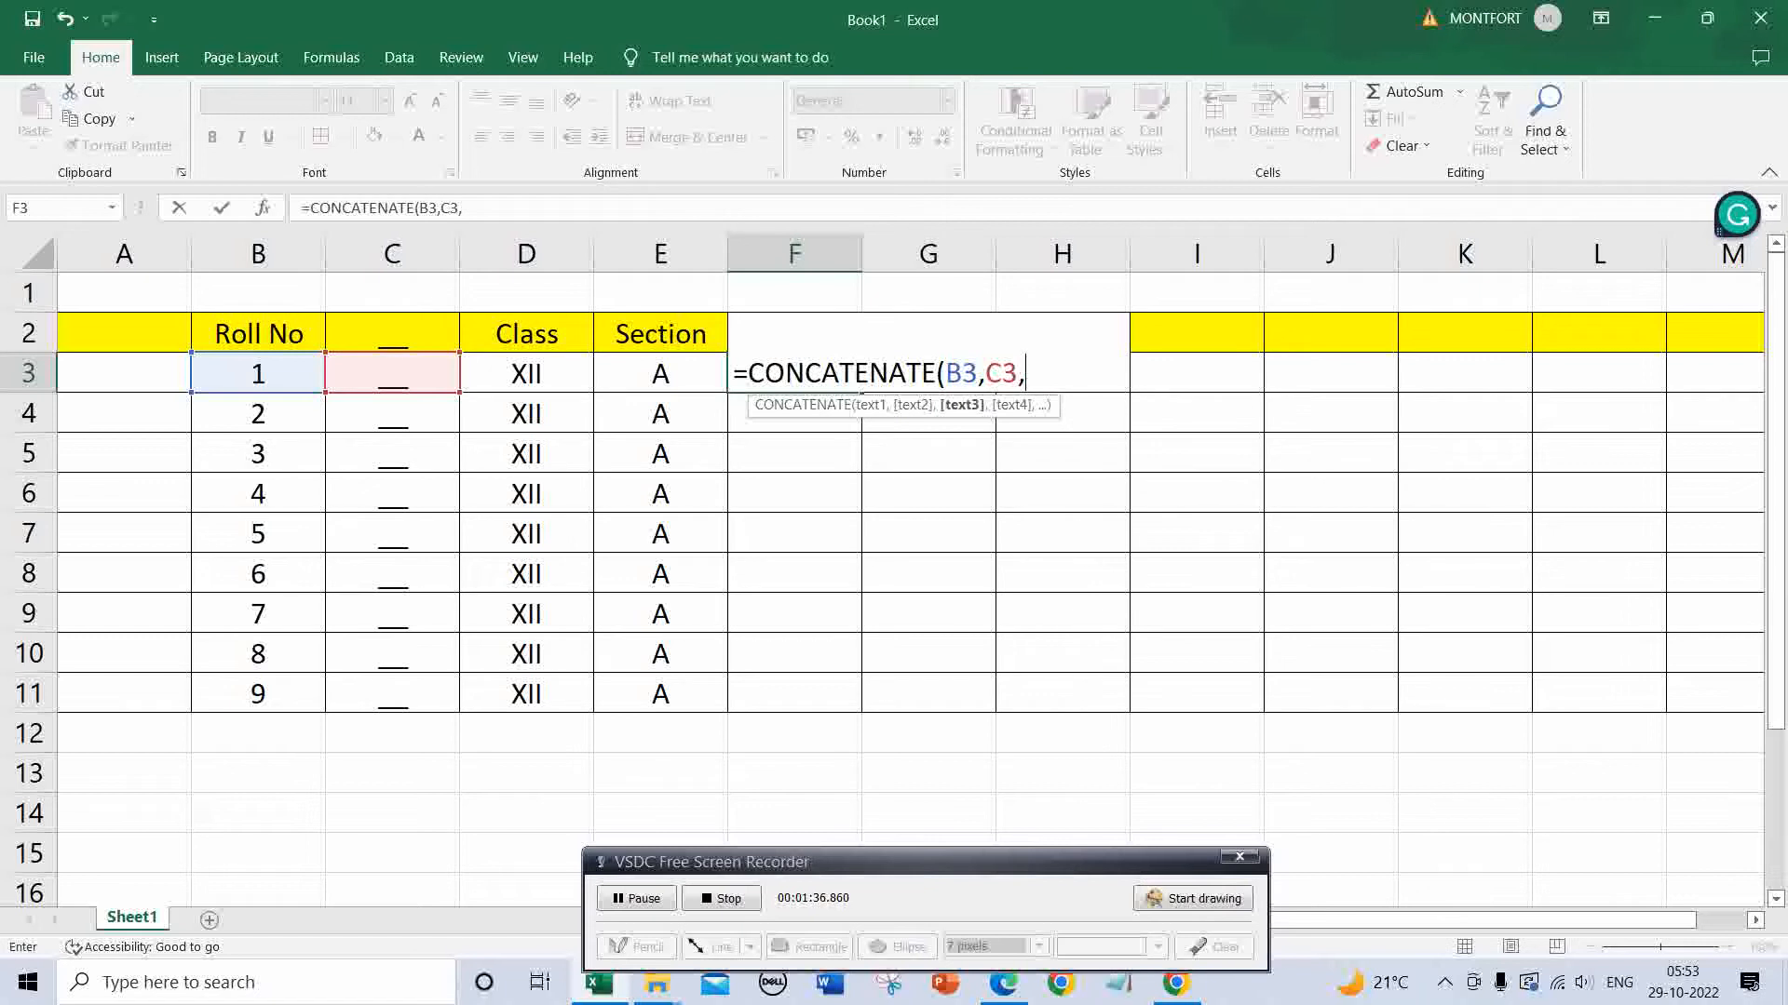
{"action": "left_click", "coordinate": [526, 373]}
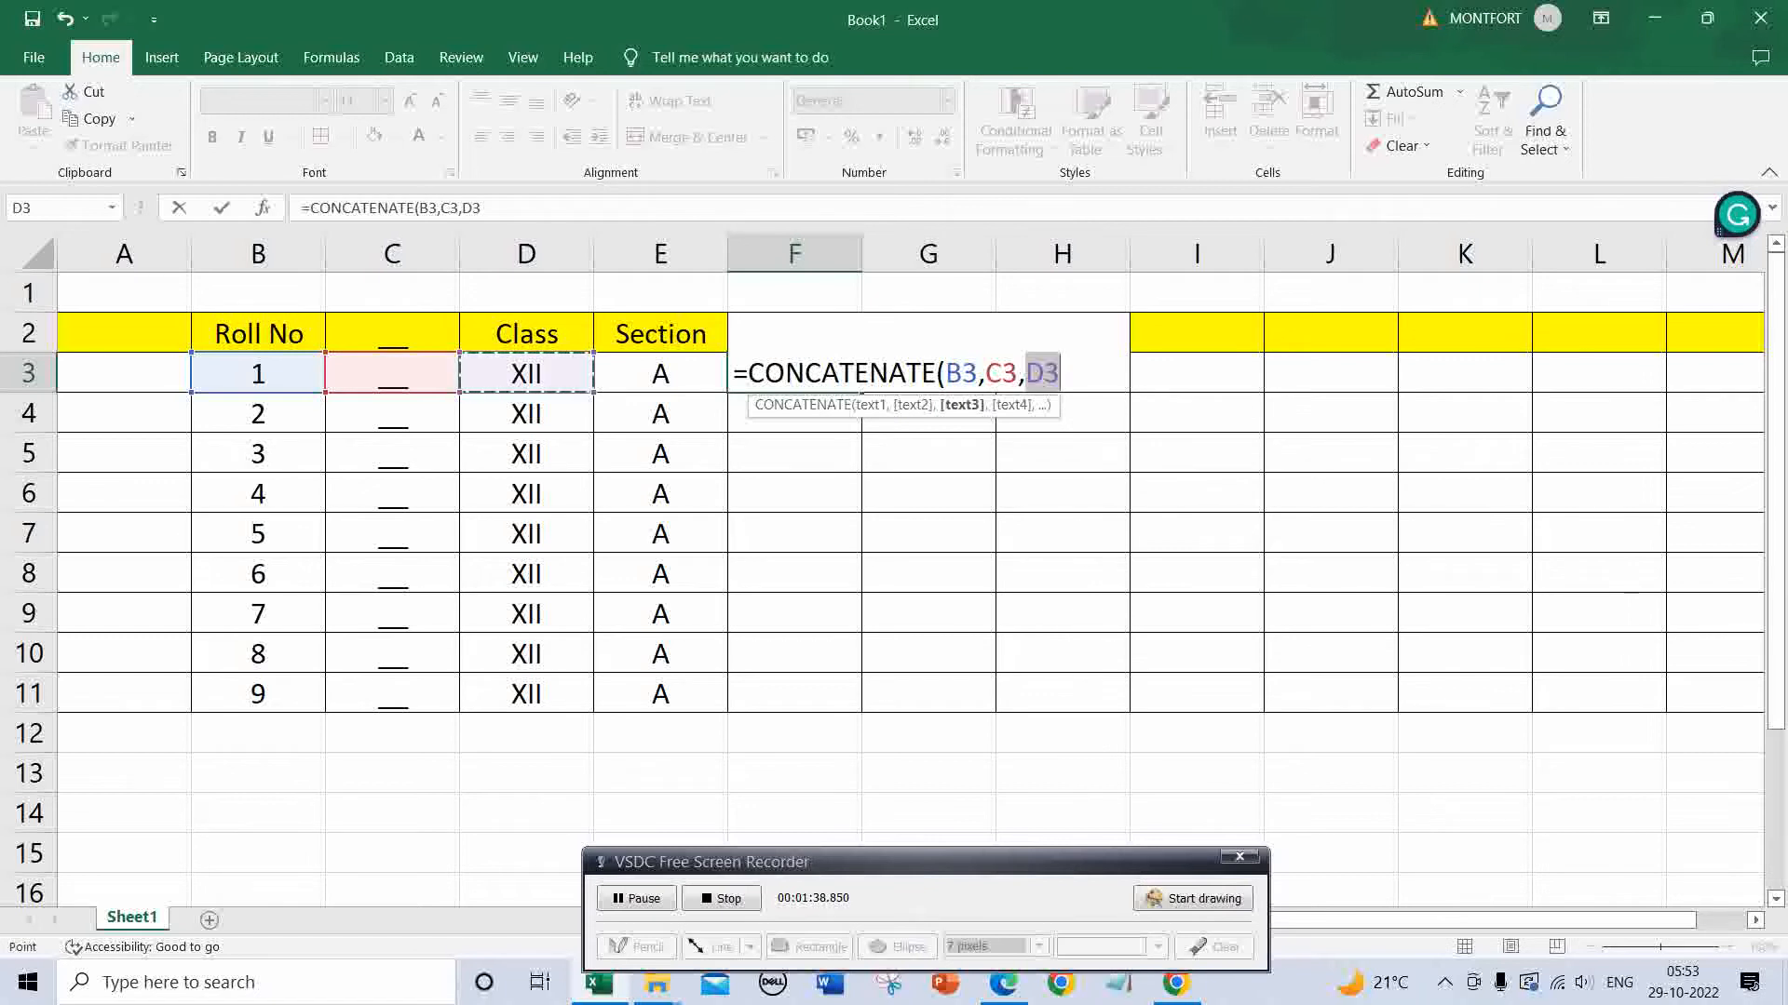
{"action": "type", "text": ","}
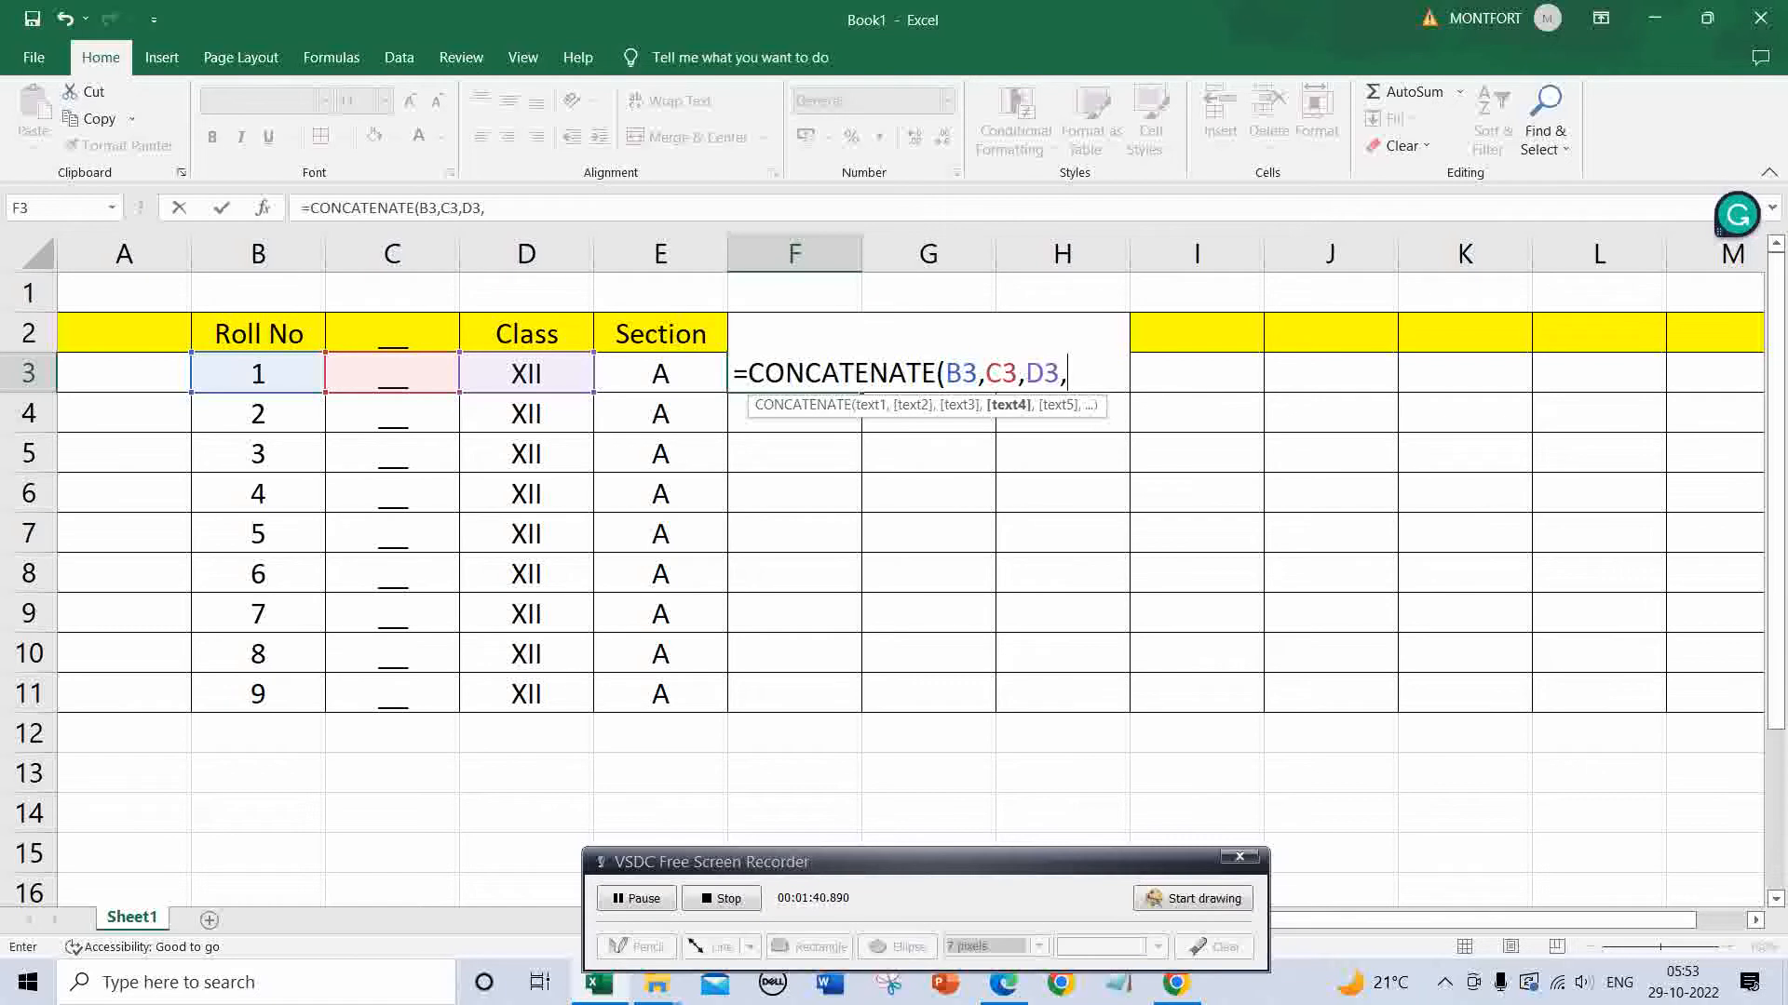
{"action": "left_click", "coordinate": [660, 373]}
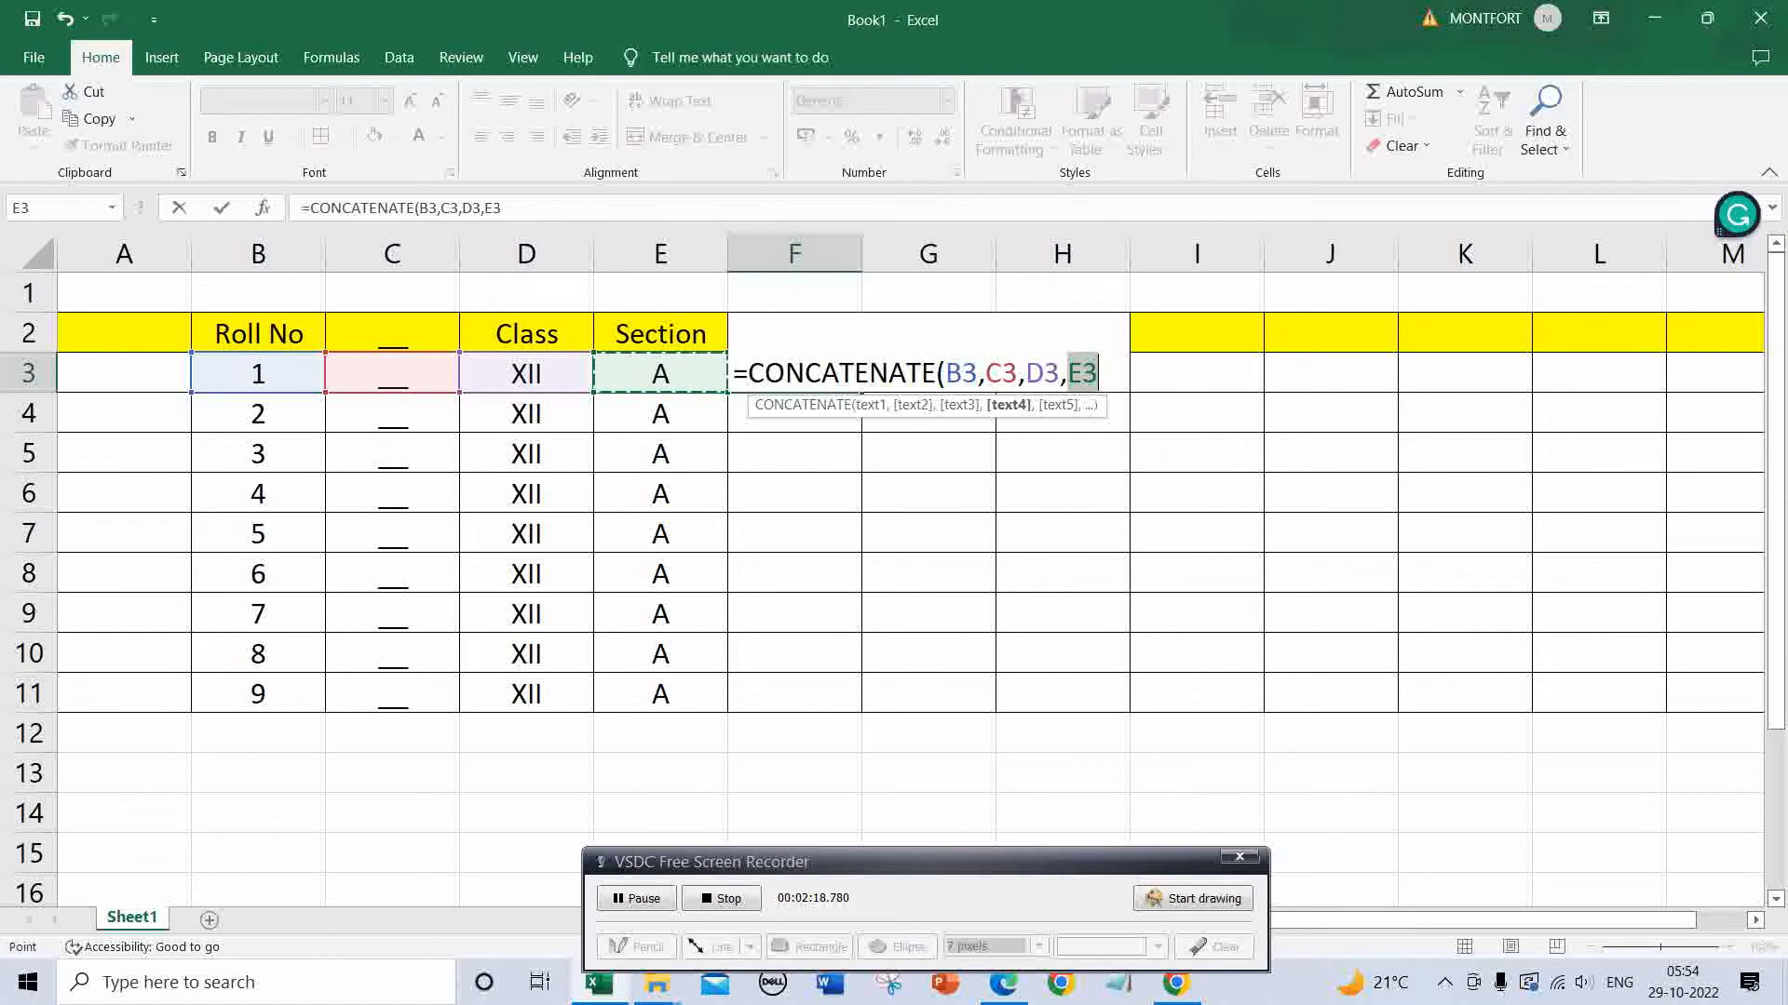
{"action": "key", "text": "Return"}
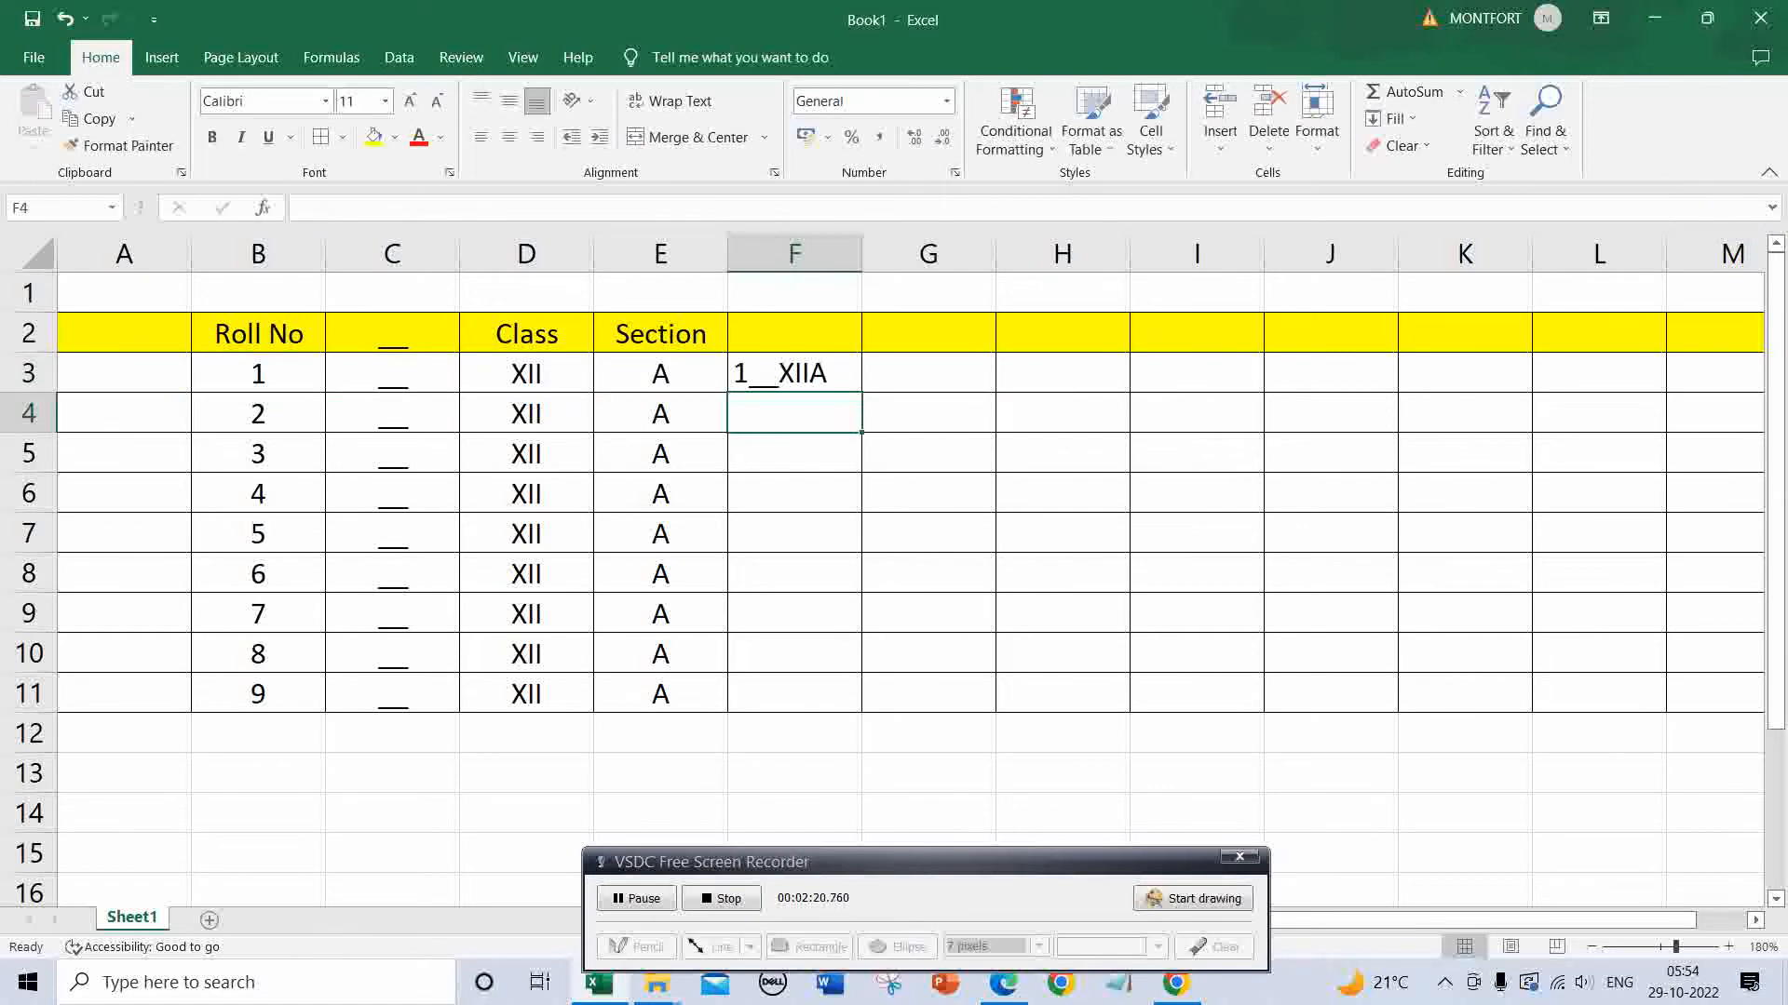
Fill the F3 formula down through F11 and check the copied formulas in column F
{"action": "left_click", "coordinate": [794, 373]}
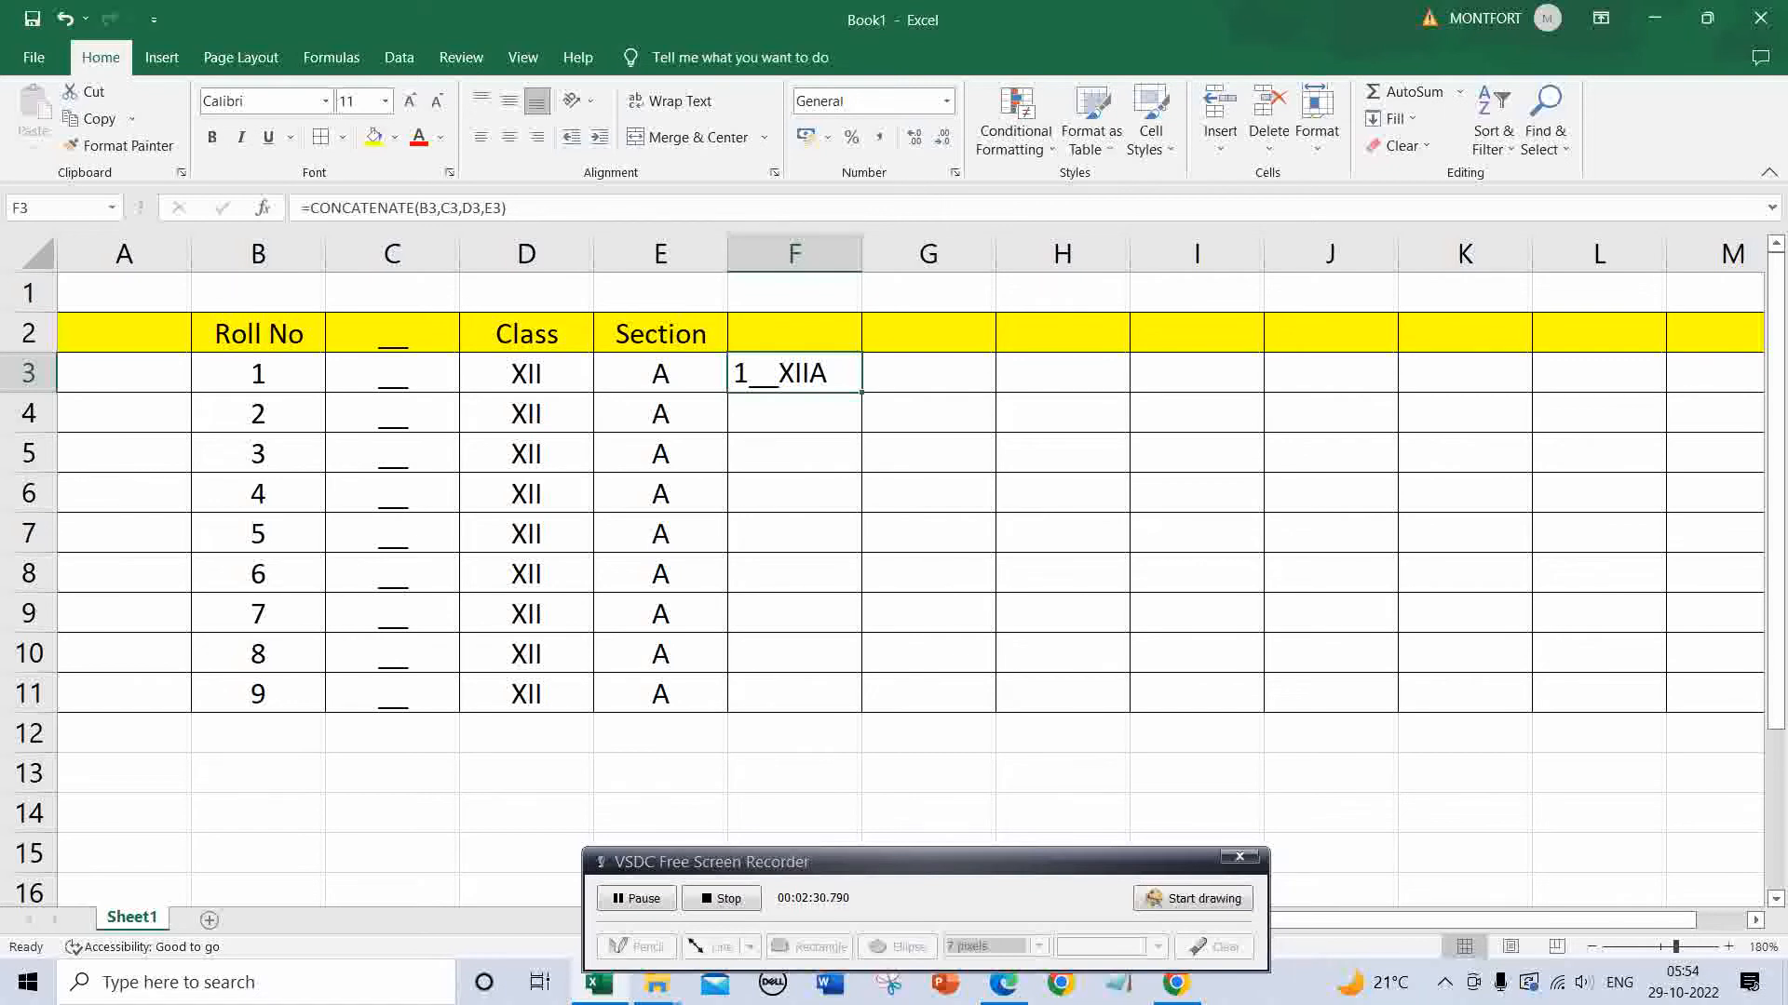
{"action": "left_click_drag", "start_coordinate": [861, 393], "coordinate": [861, 713]}
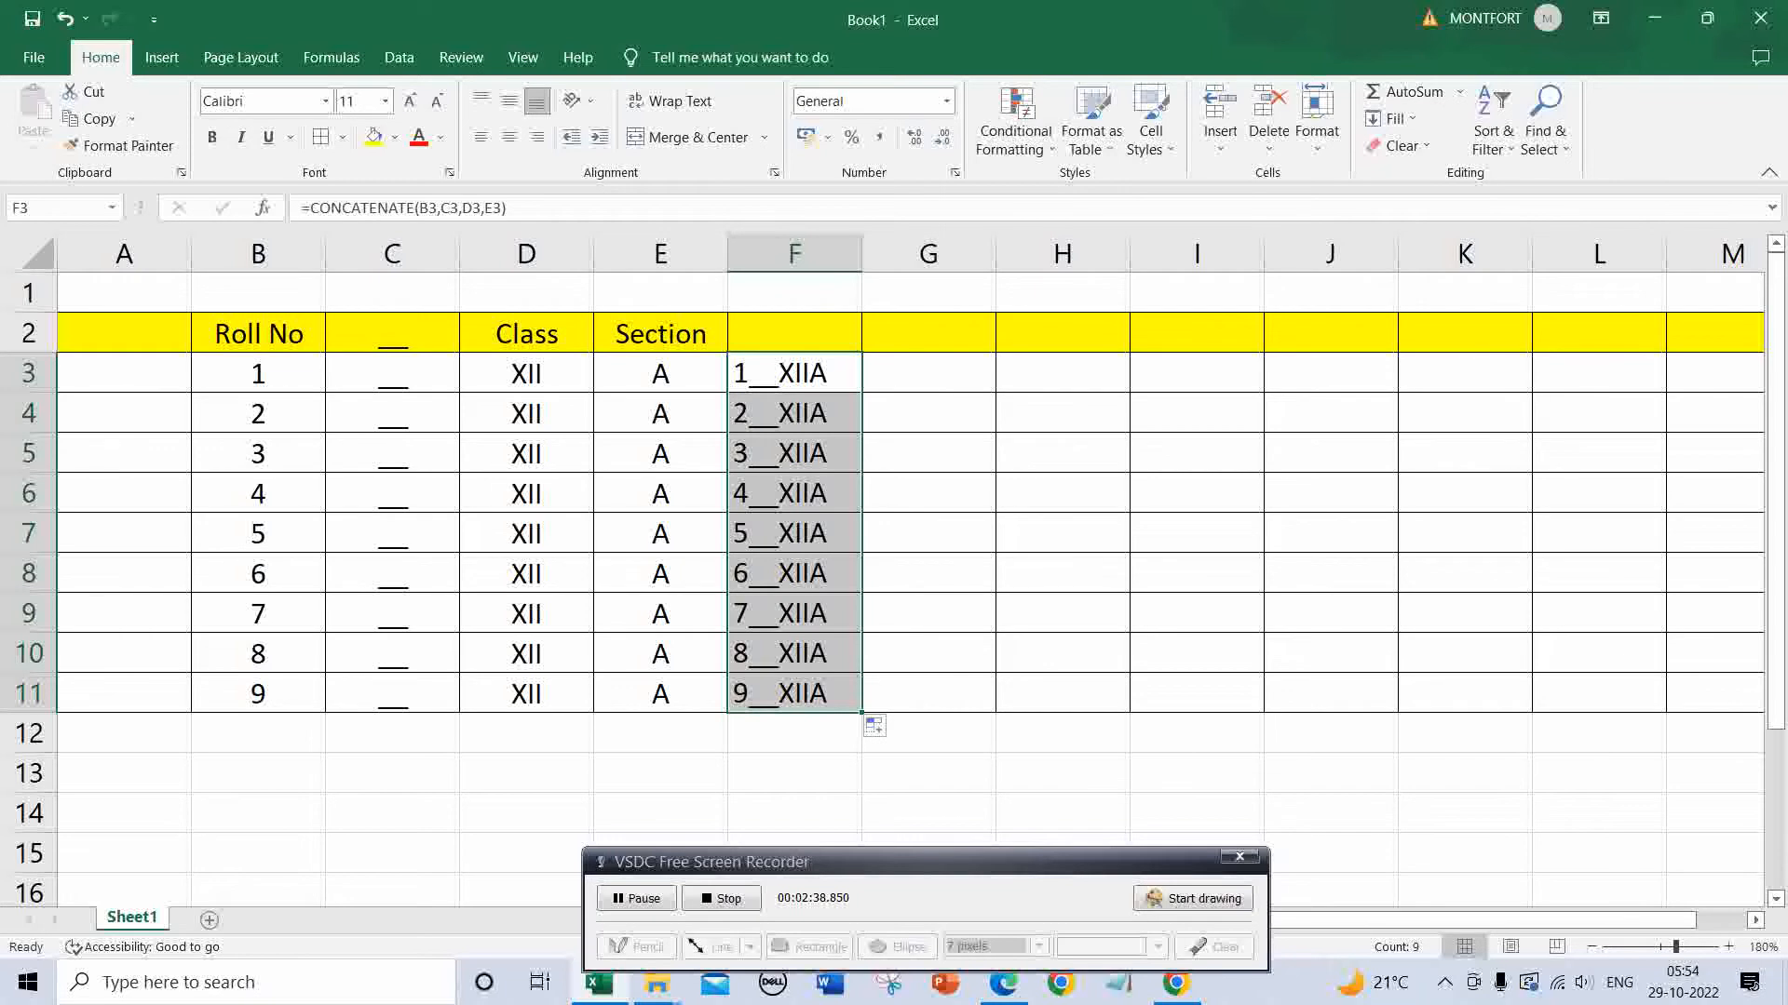
{"action": "left_click", "coordinate": [795, 454]}
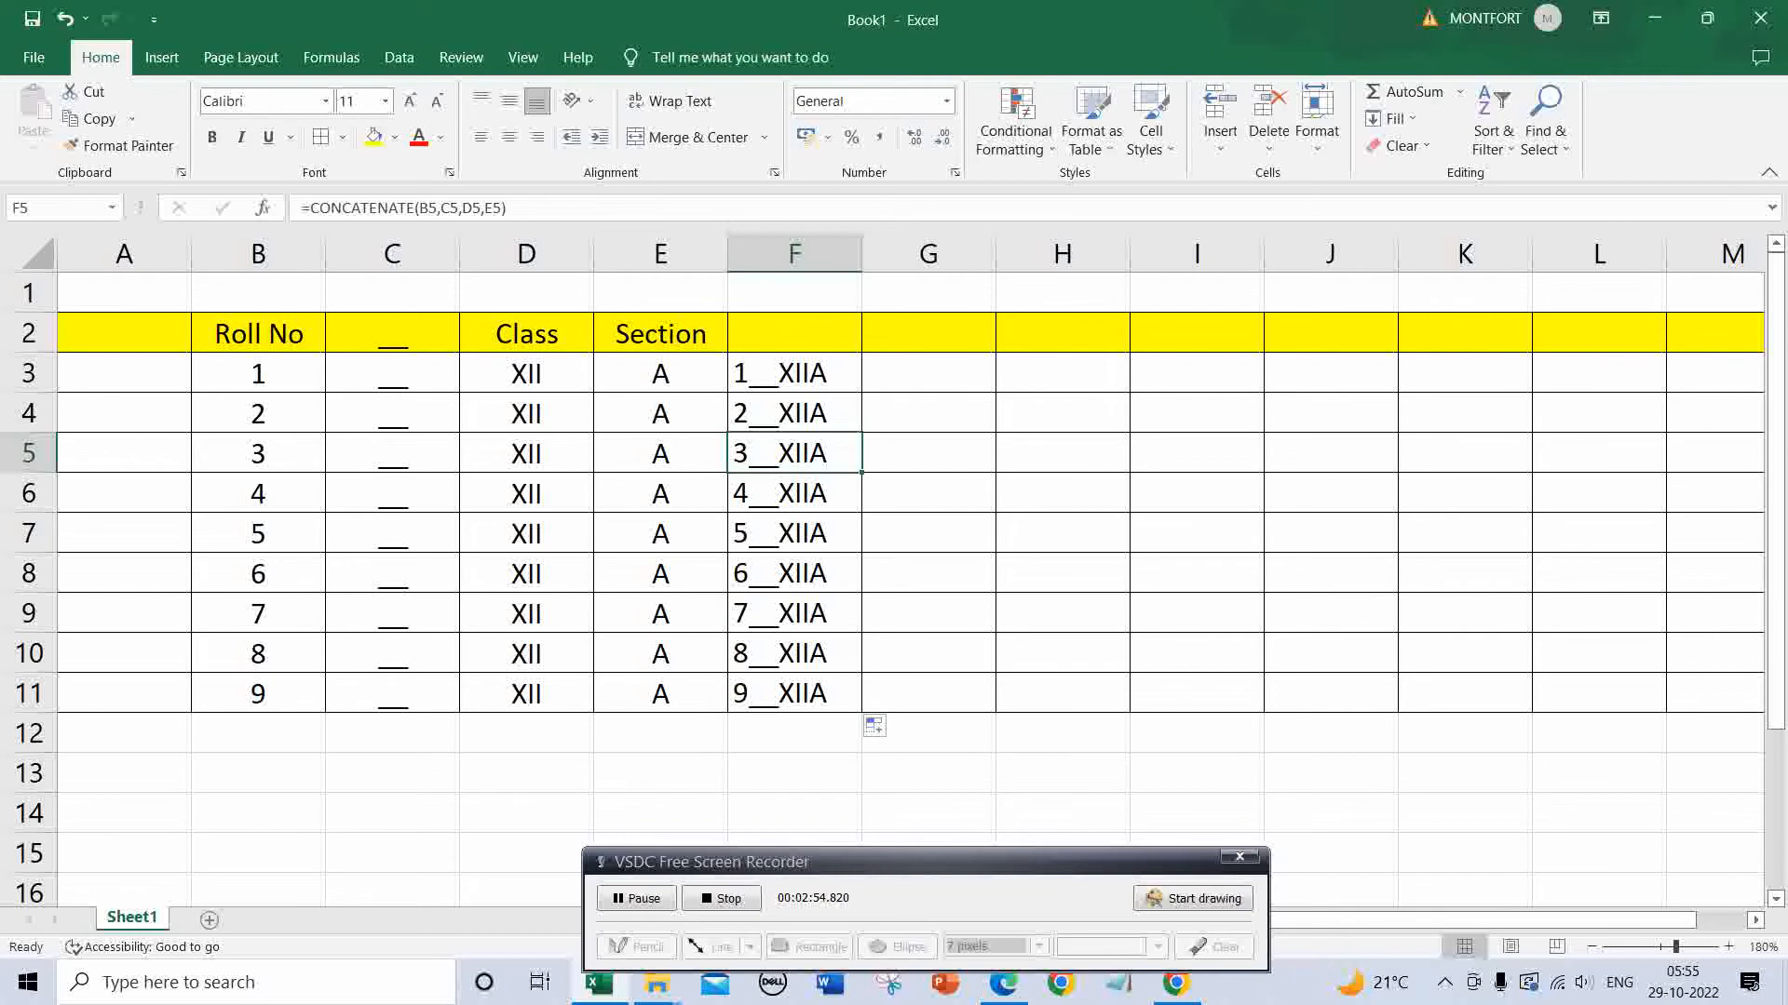
{"action": "key", "text": "Up"}
{"action": "key", "text": "Up"}
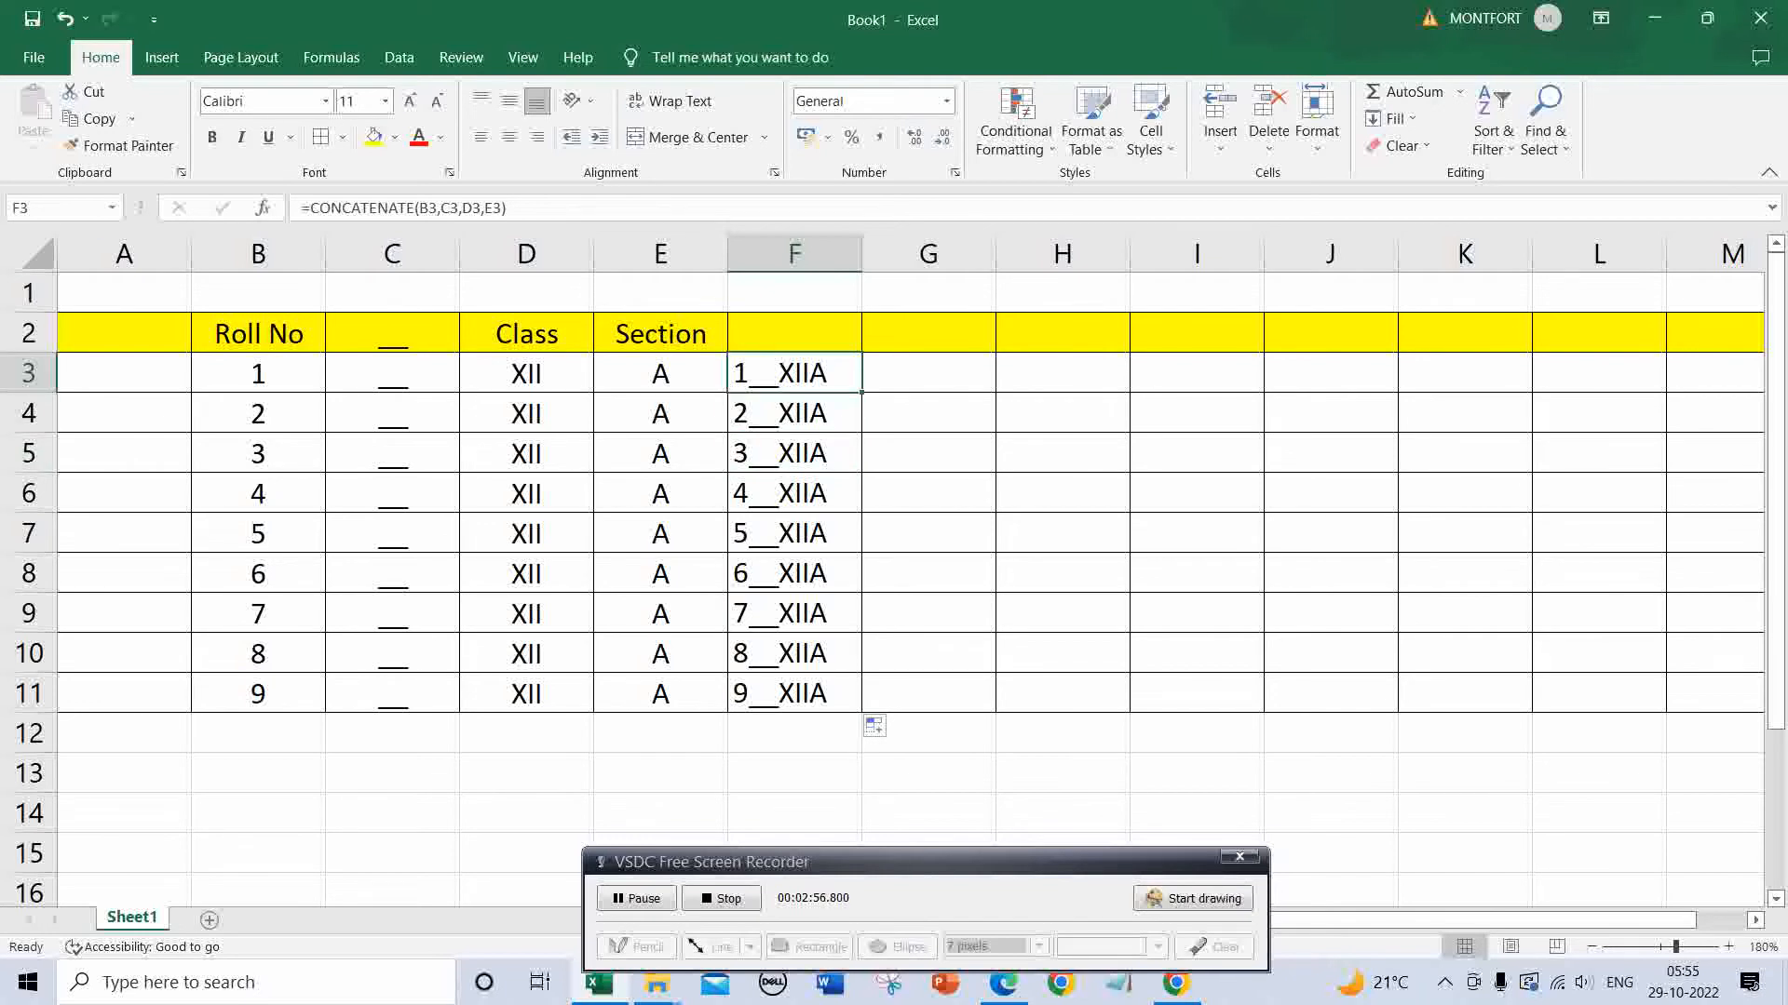
Try to copy the combined value in cell F4 and paste it normally into cell G13
{"action": "key", "text": "Down"}
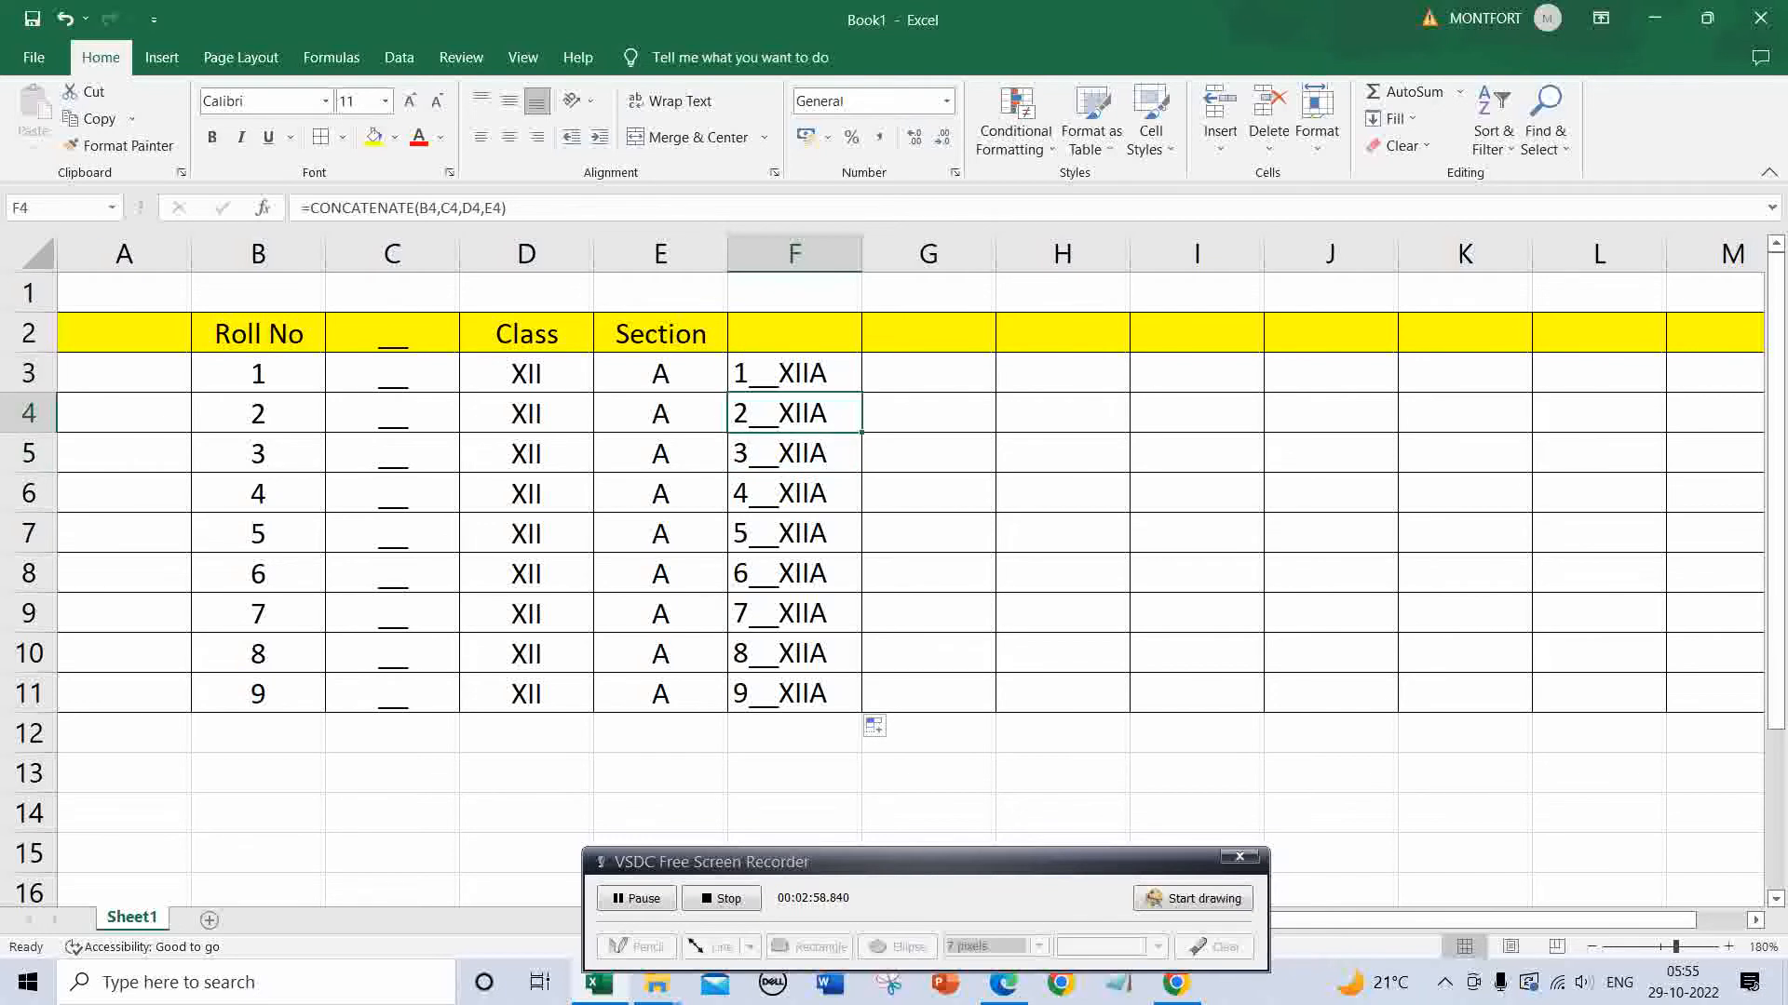
{"action": "key", "text": "ctrl+c"}
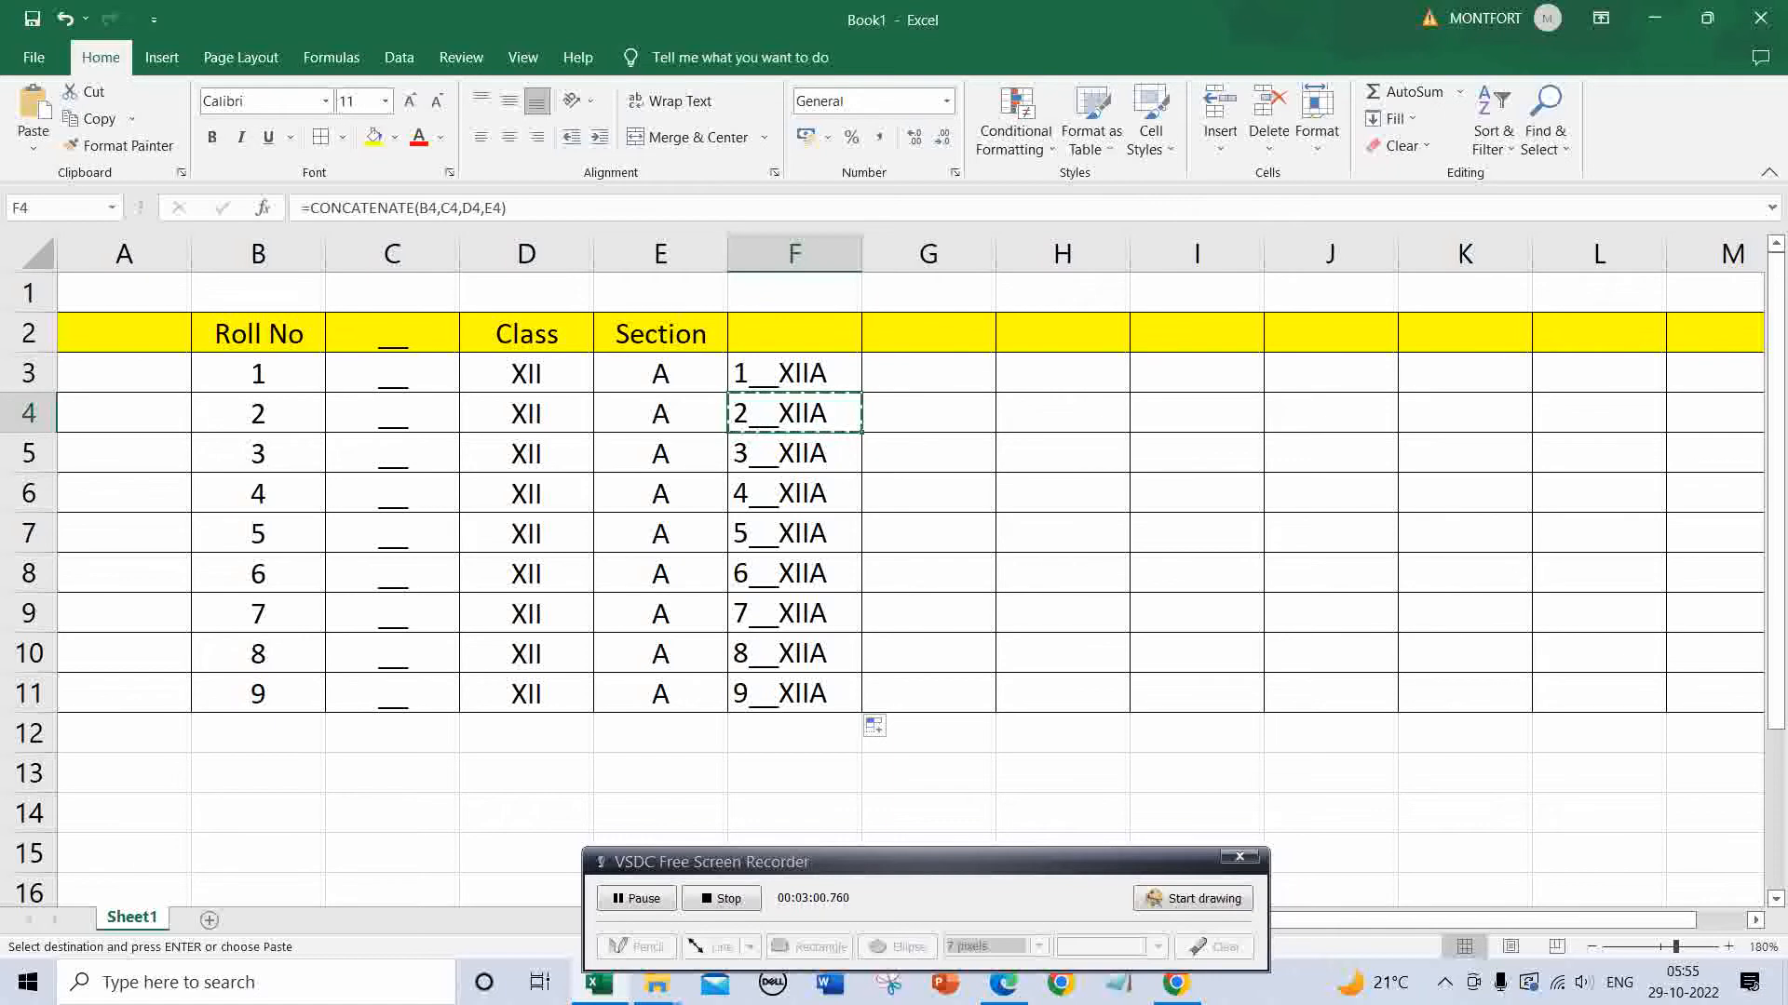
{"action": "key", "text": "Right"}
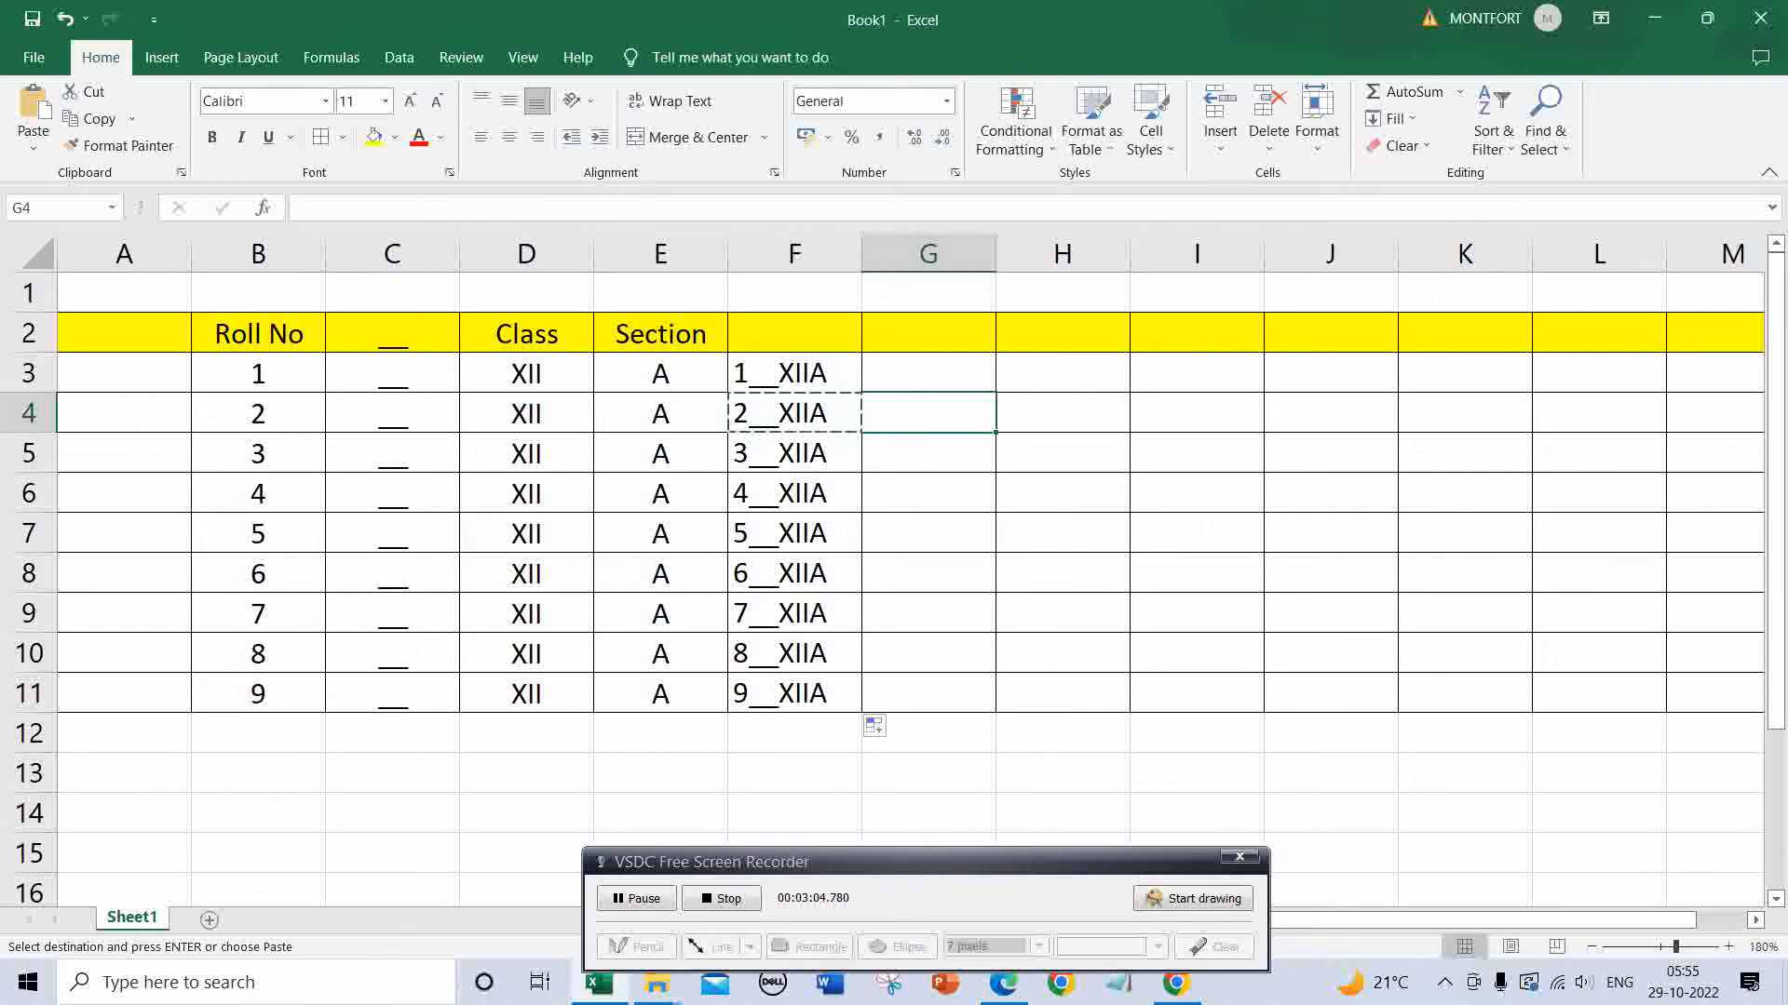
{"action": "left_click", "coordinate": [928, 773]}
{"action": "scroll", "coordinate": [929, 774], "scroll_direction": "down", "scroll_amount": 2}
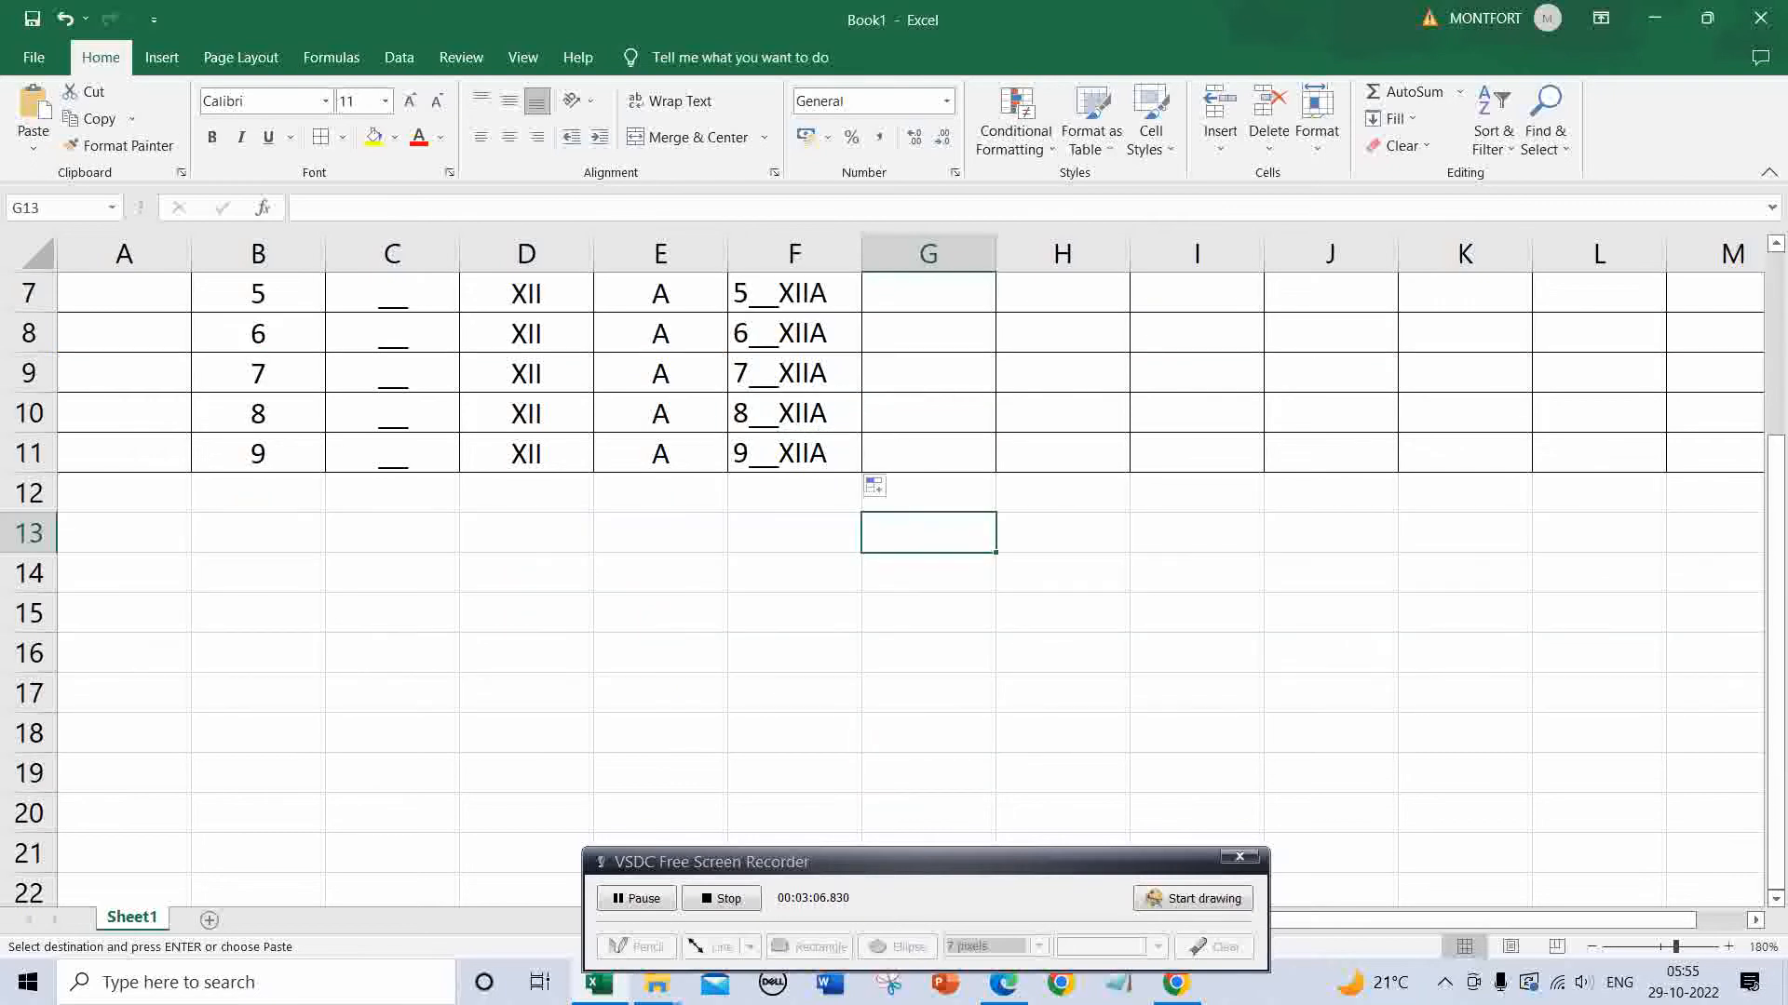
{"action": "key", "text": "ctrl+v"}
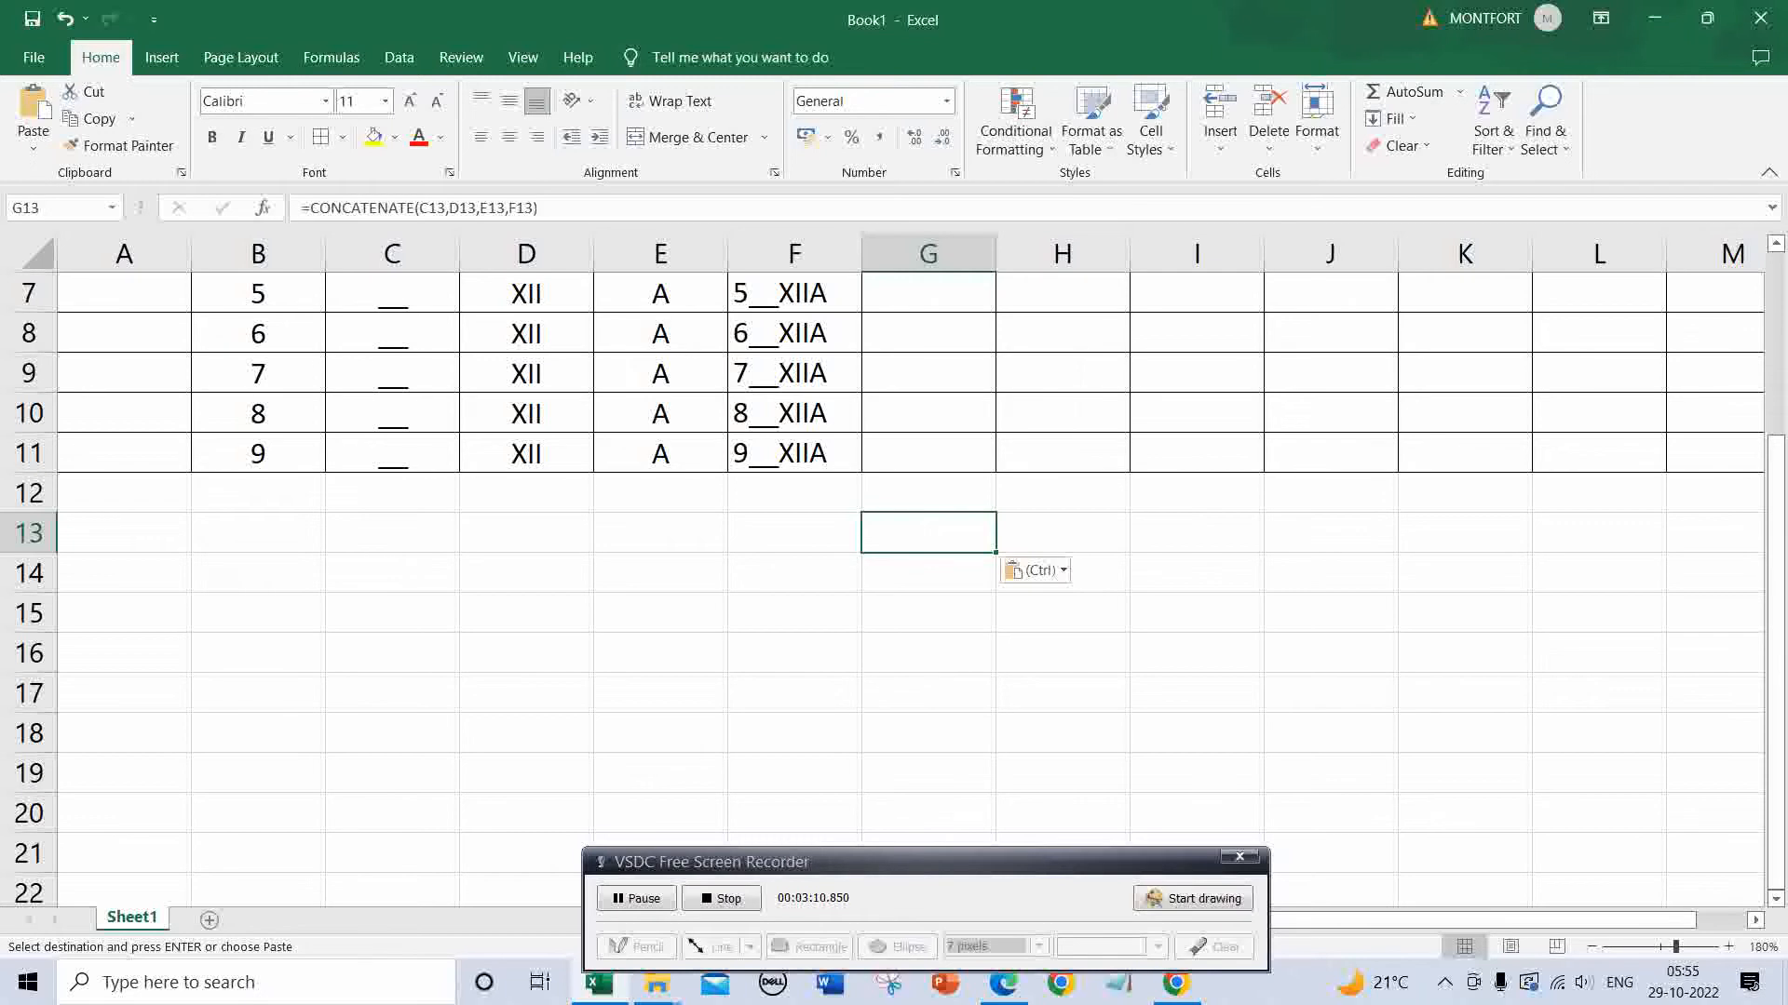
Copy the combined value in cell F11 and paste it normally into cell G13
{"action": "scroll", "coordinate": [911, 589], "scroll_direction": "up", "scroll_amount": 2}
{"action": "scroll", "coordinate": [910, 589], "scroll_direction": "down", "scroll_amount": 3}
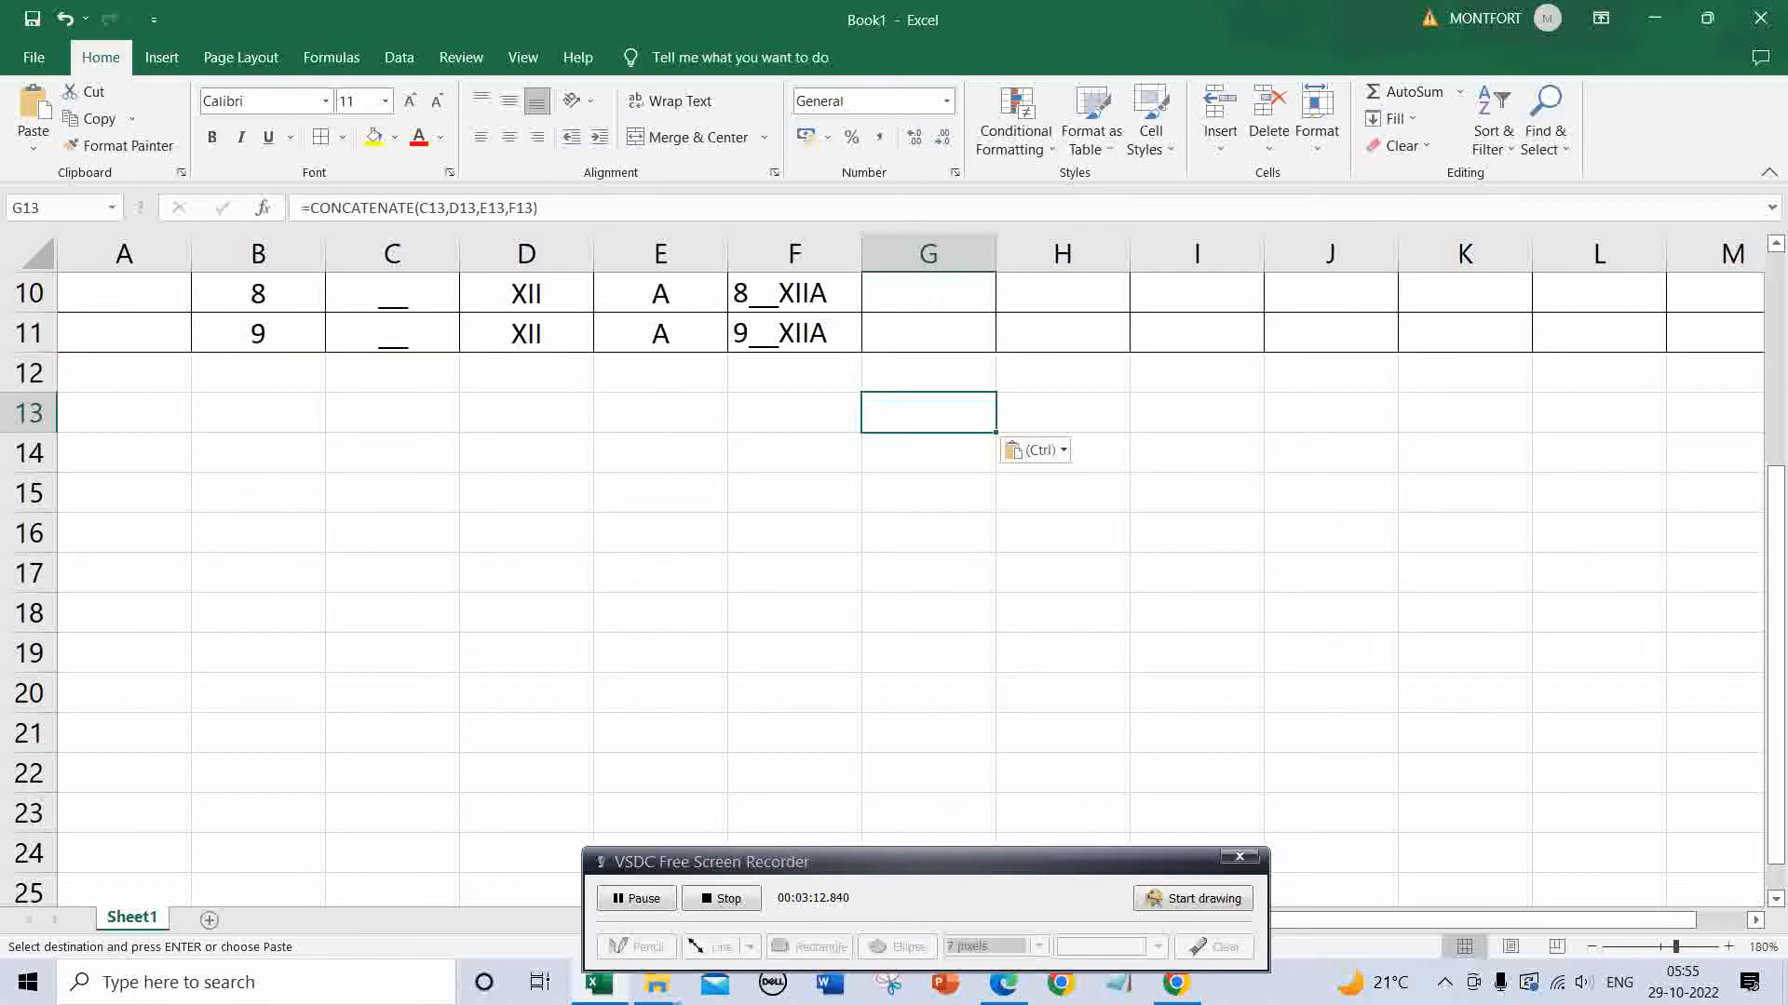
{"action": "left_click", "coordinate": [794, 333]}
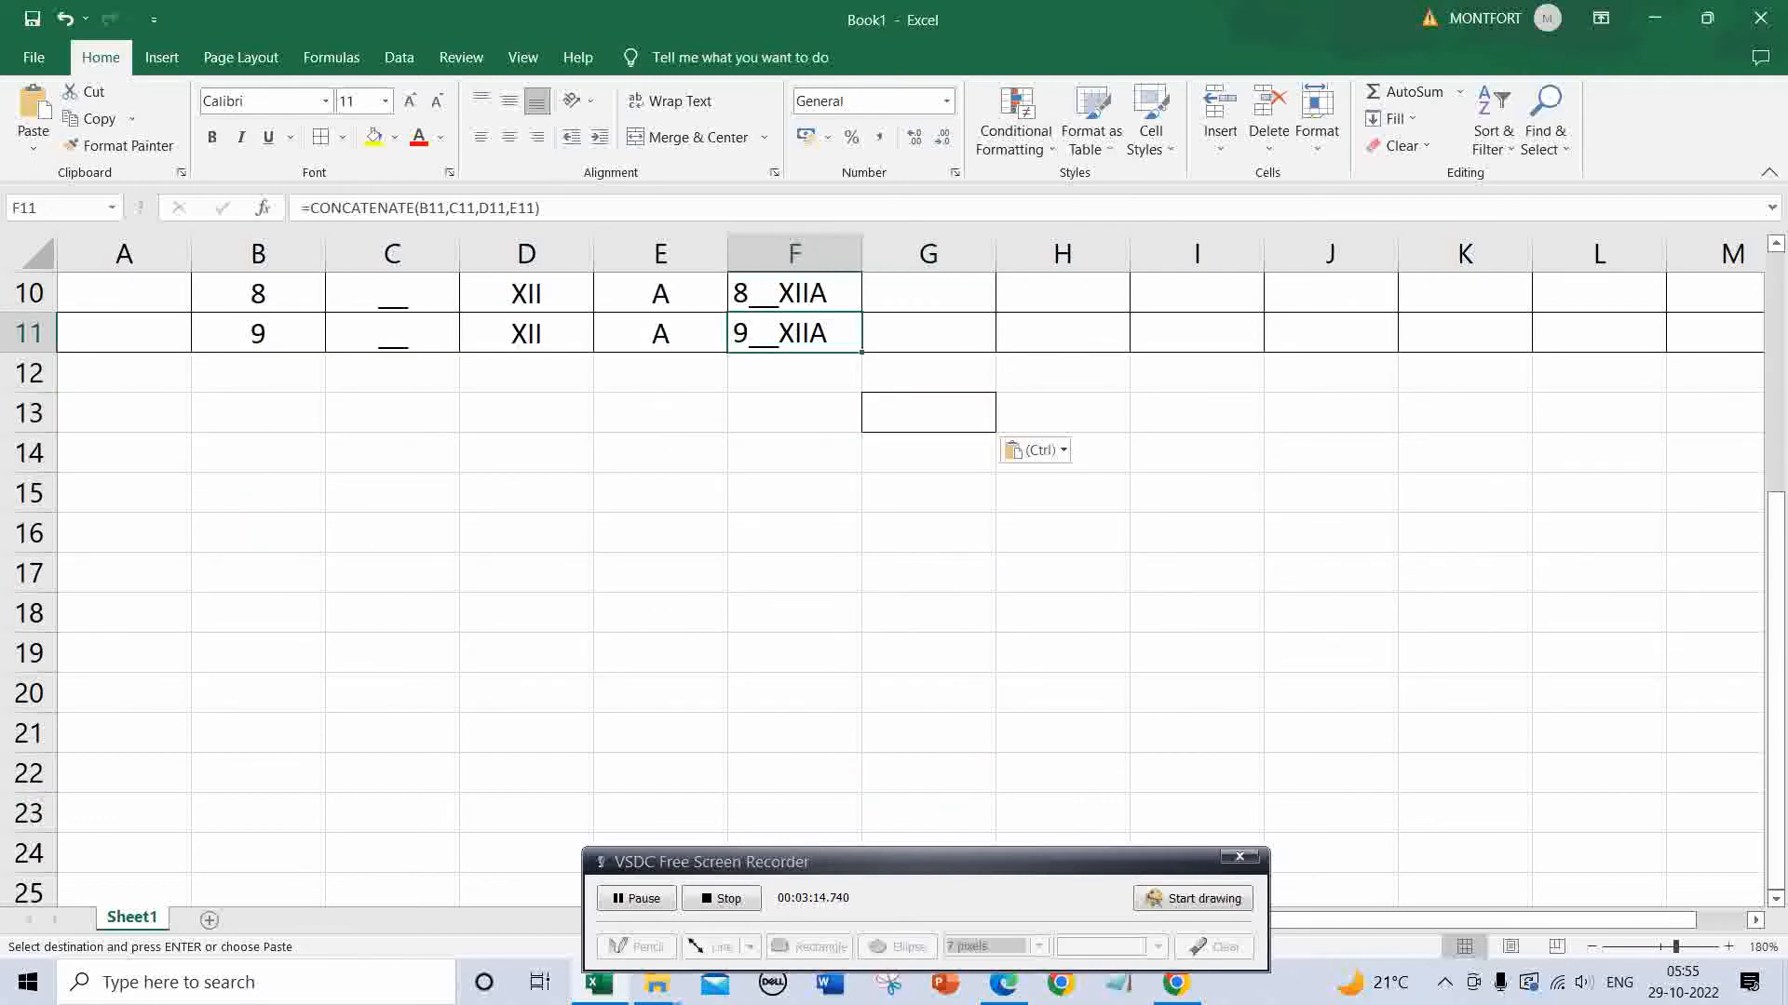
{"action": "key", "text": "ctrl+c"}
{"action": "left_click", "coordinate": [929, 412]}
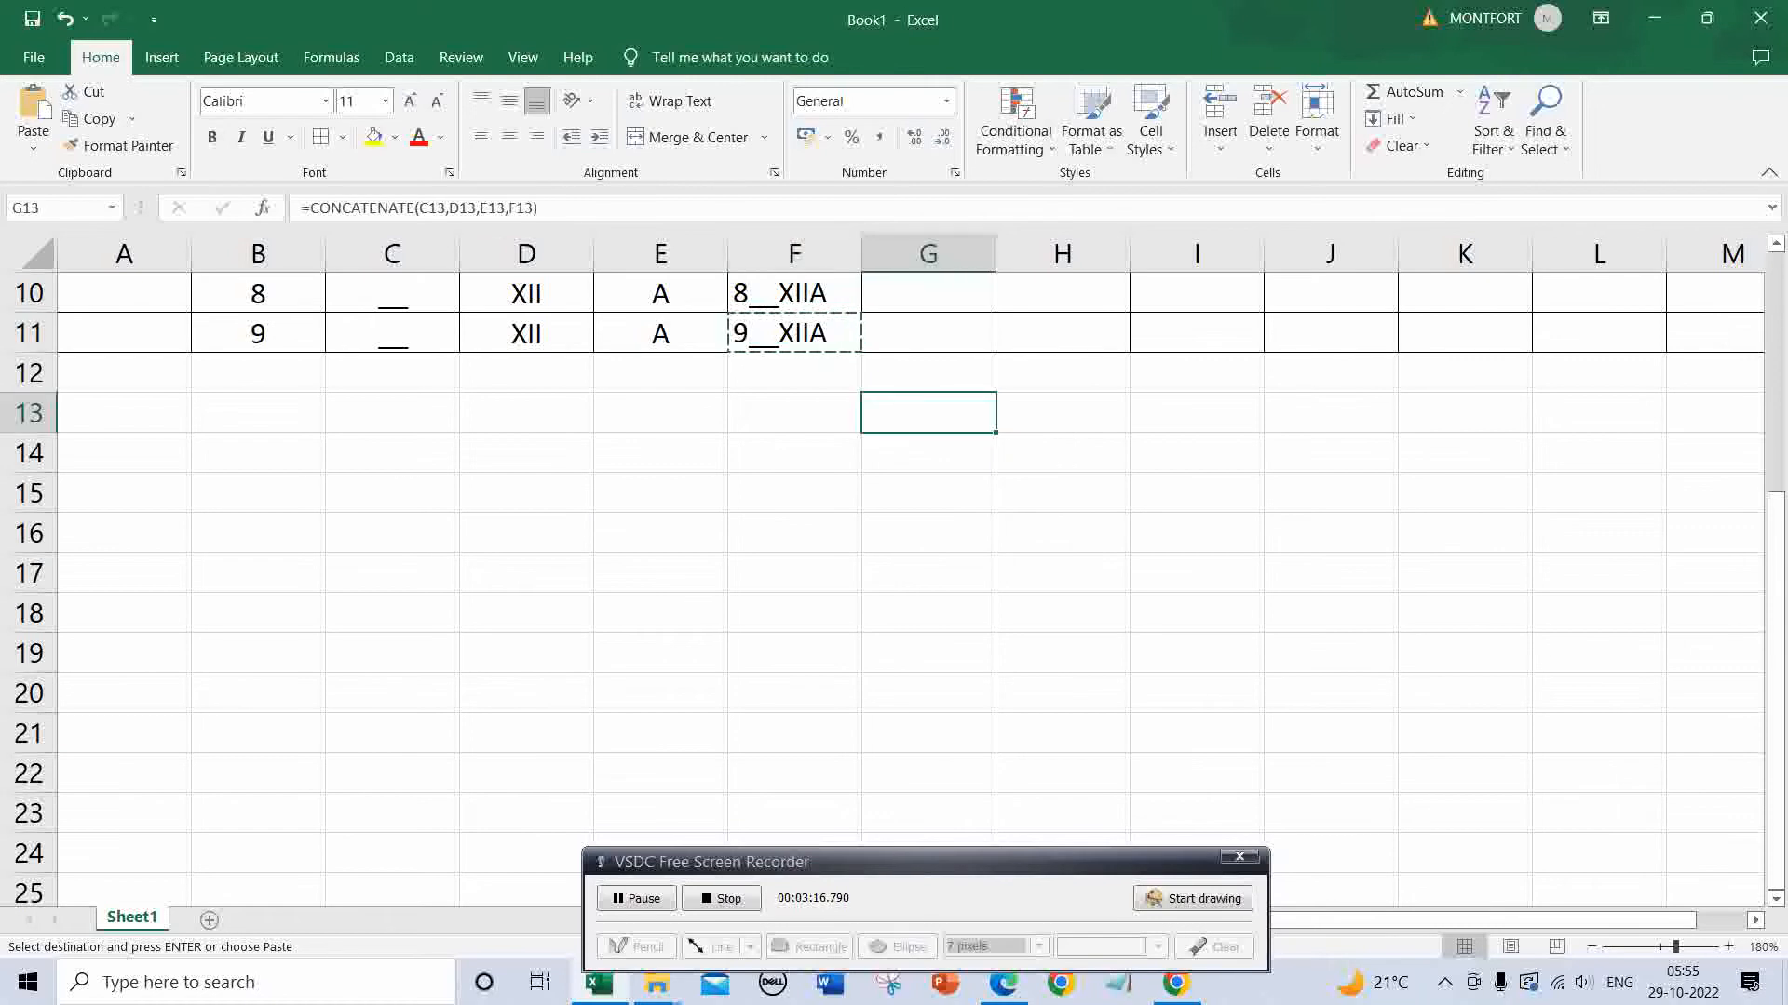
{"action": "key", "text": "ctrl+v"}
{"action": "scroll", "coordinate": [894, 587], "scroll_direction": "up", "scroll_amount": 1}
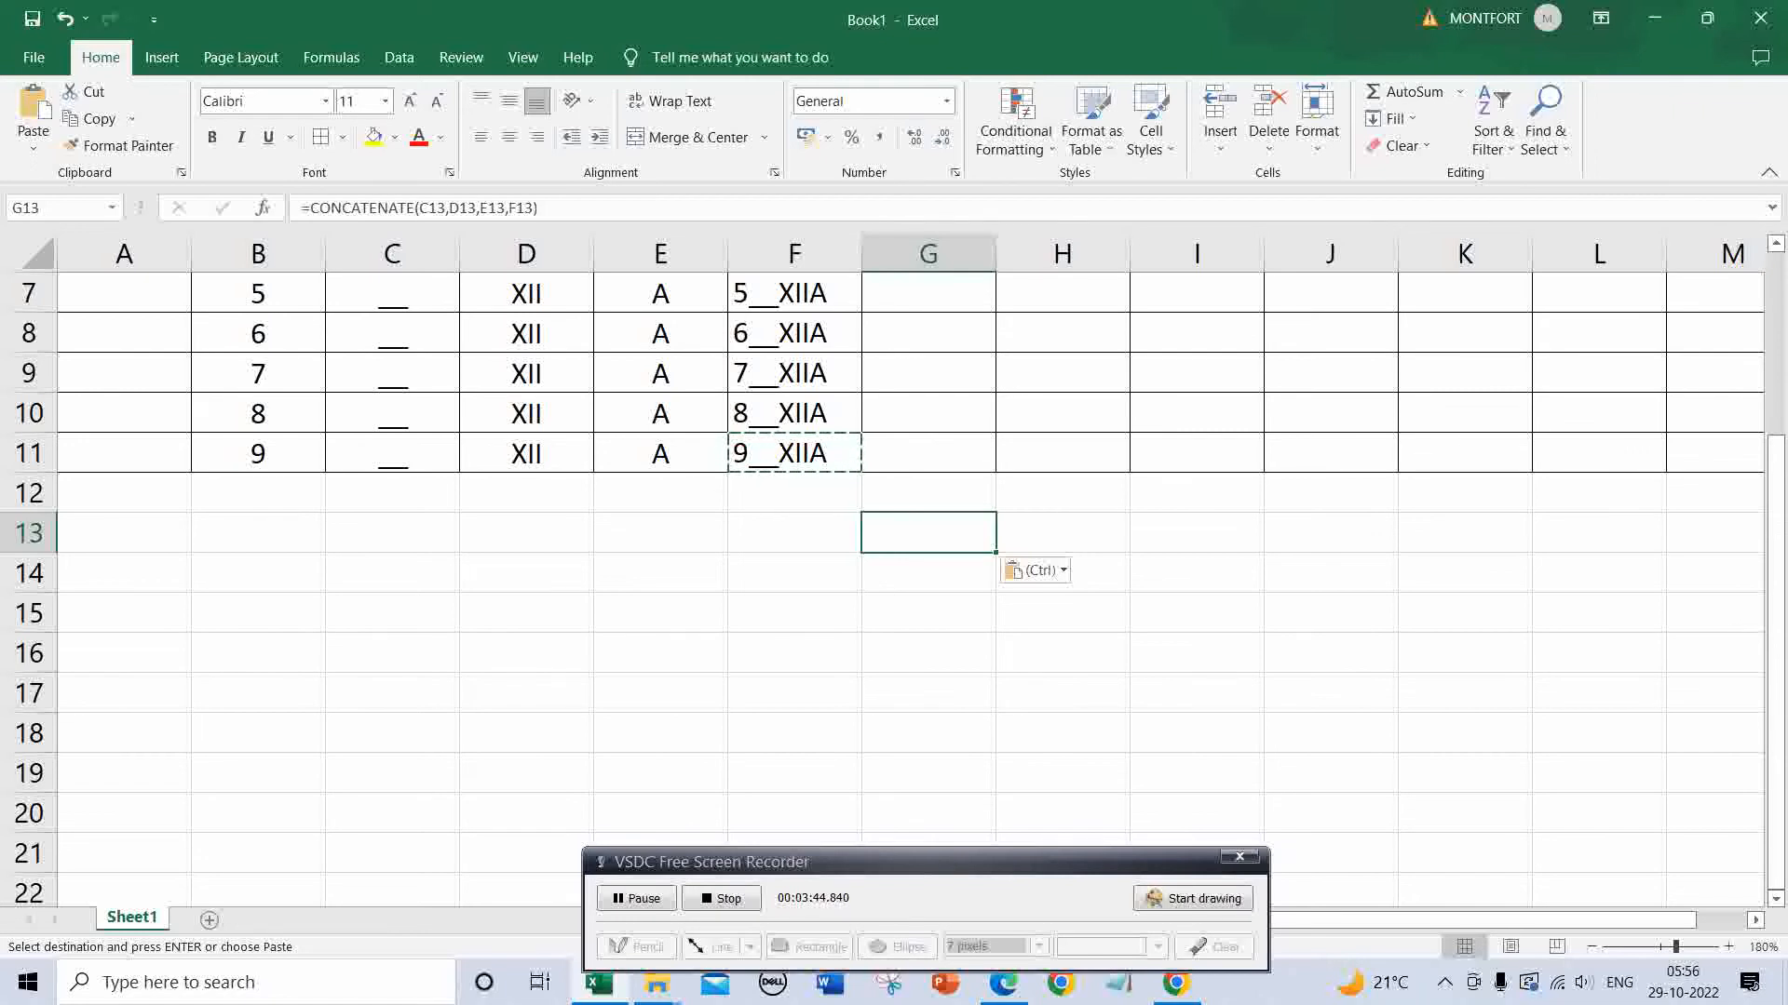
Return to cell F11 and copy its combined value again
{"action": "key", "text": "Left"}
{"action": "key", "text": "Up"}
{"action": "key", "text": "Up"}
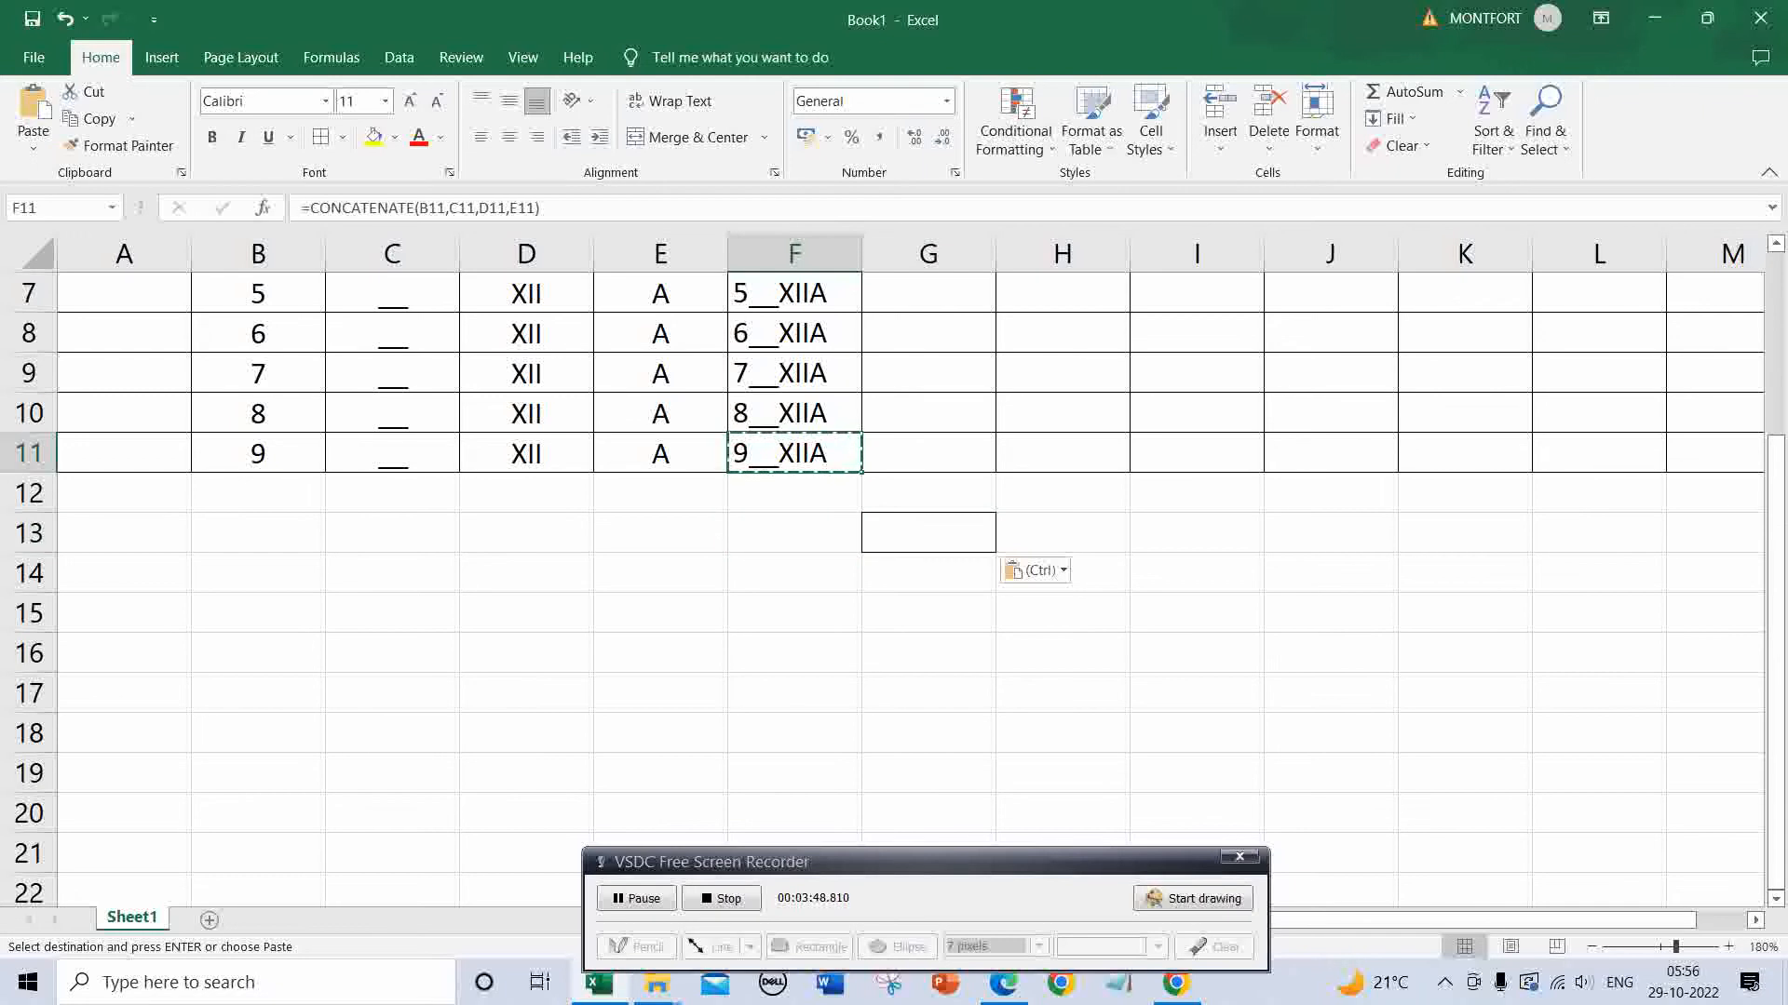
{"action": "key", "text": "ctrl+c"}
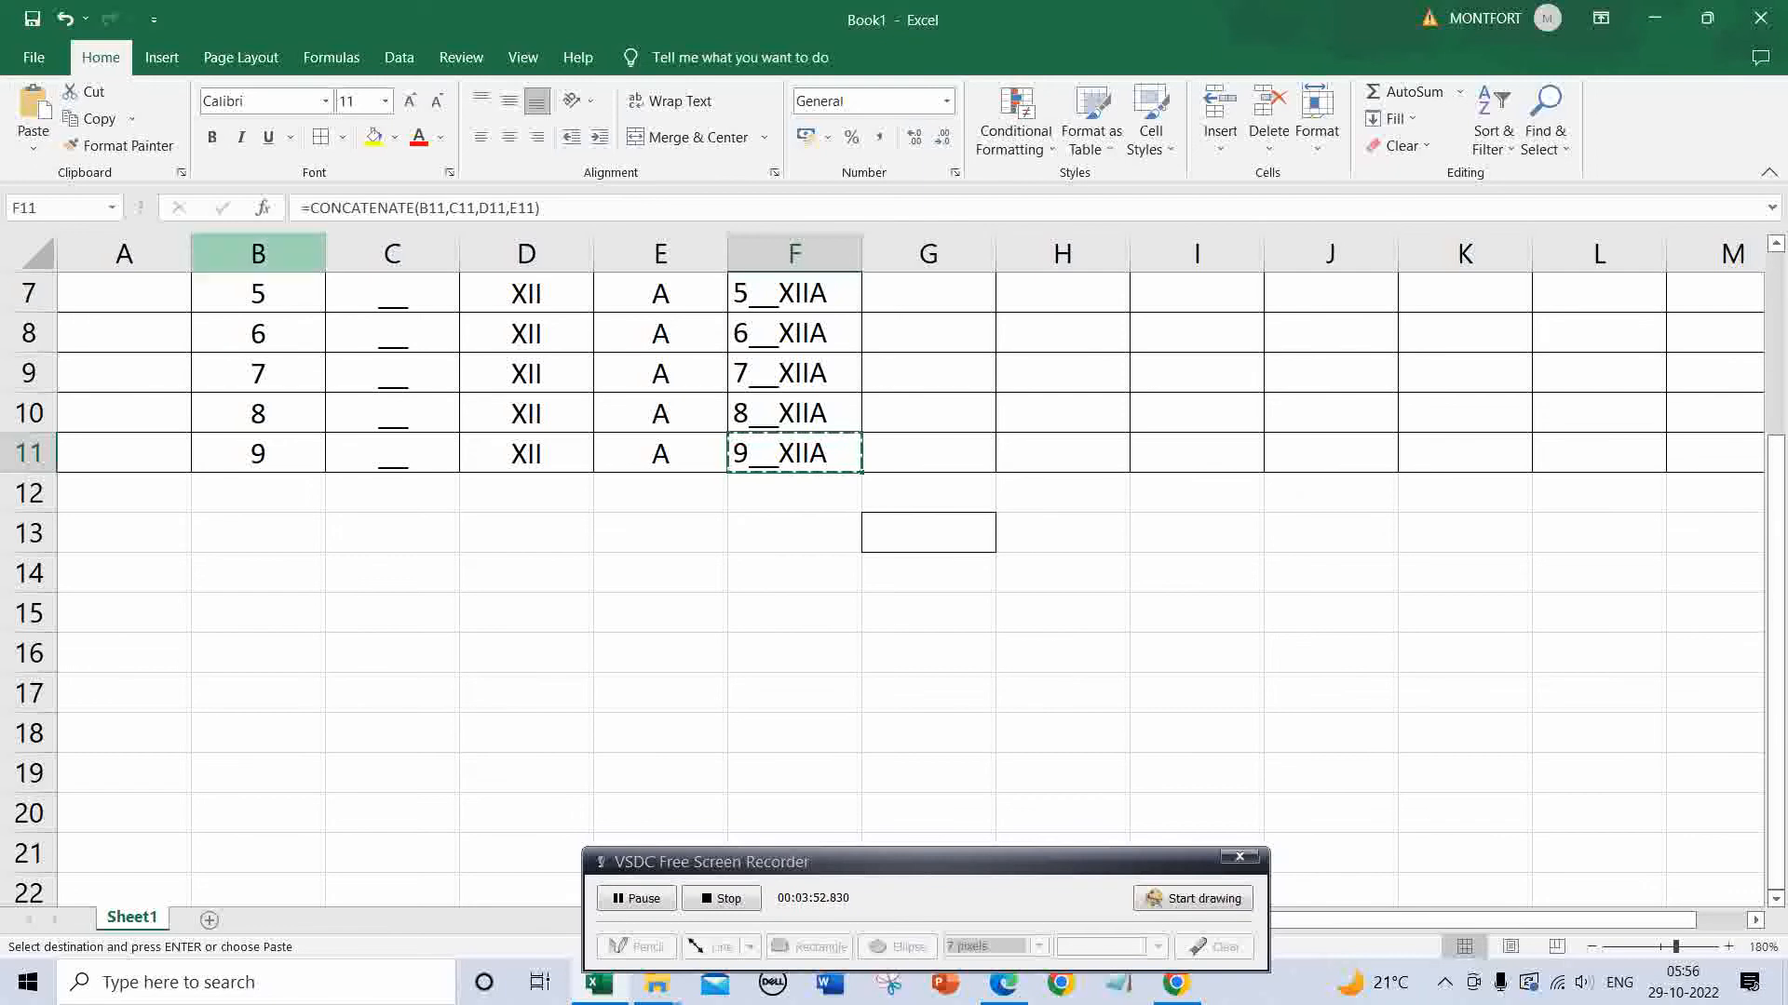
In the VSDC screen recorder, draw a dark red, 7-pixel rectangle around Excel's Paste command
{"action": "left_click", "coordinate": [1192, 899]}
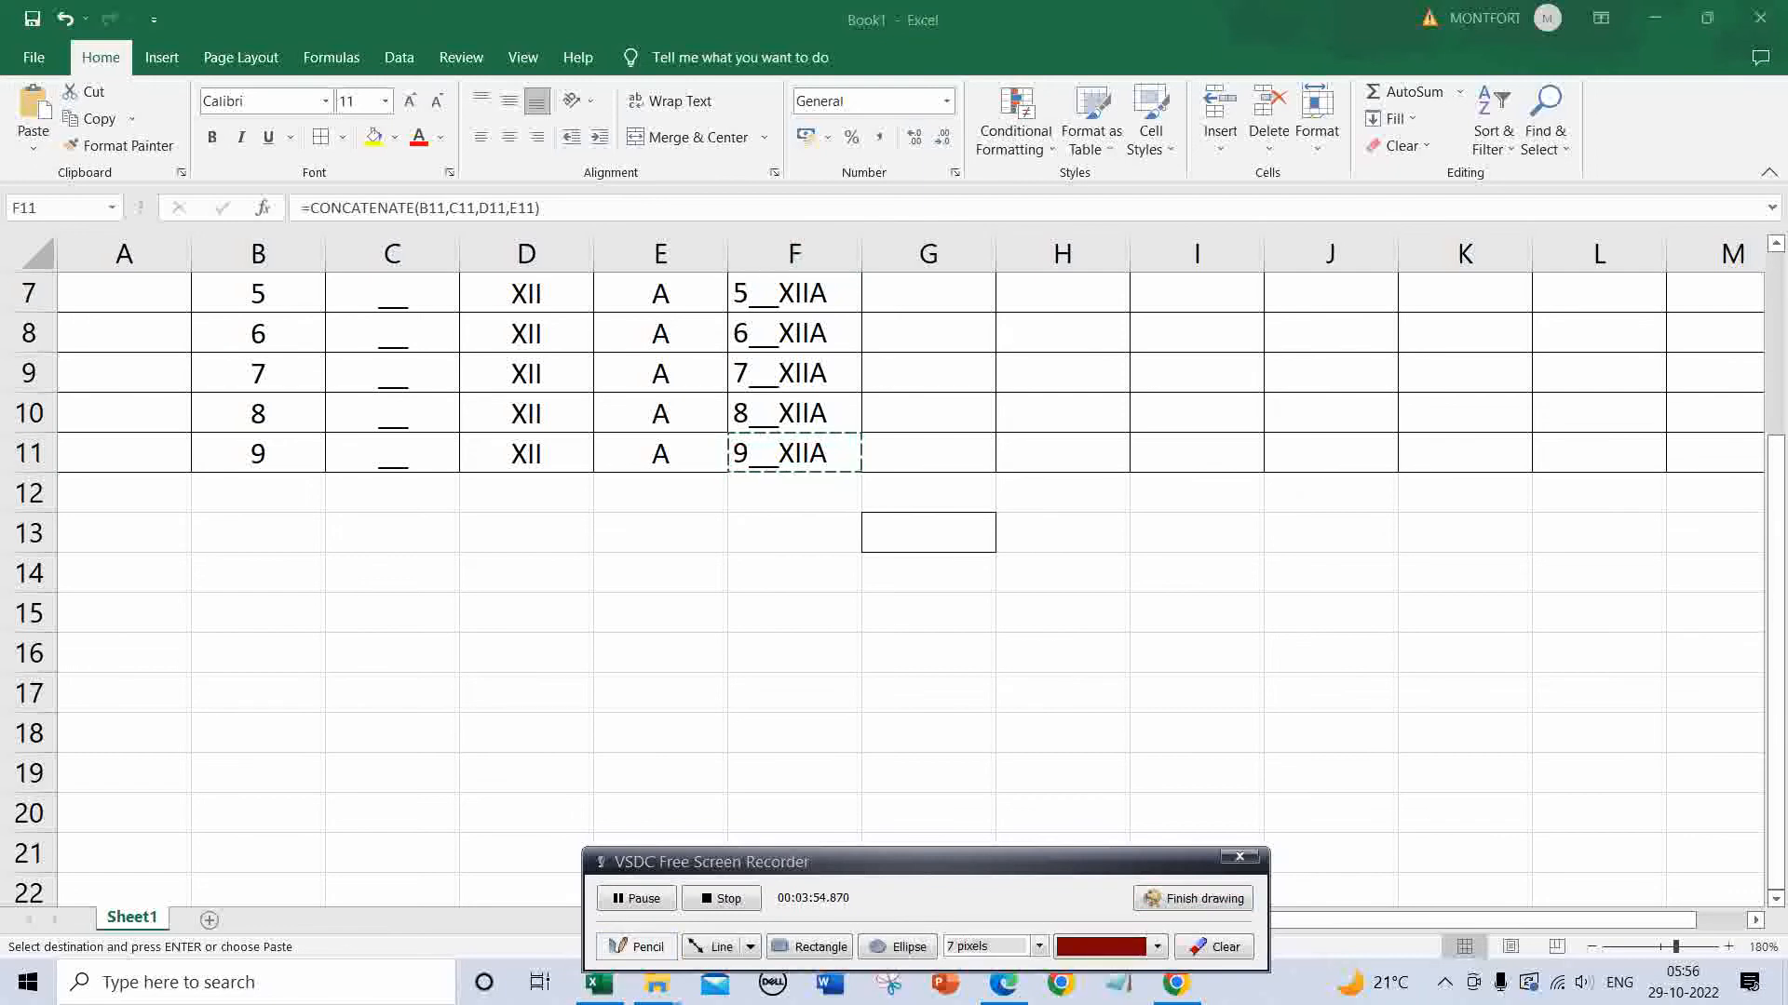
{"action": "left_click", "coordinate": [809, 947]}
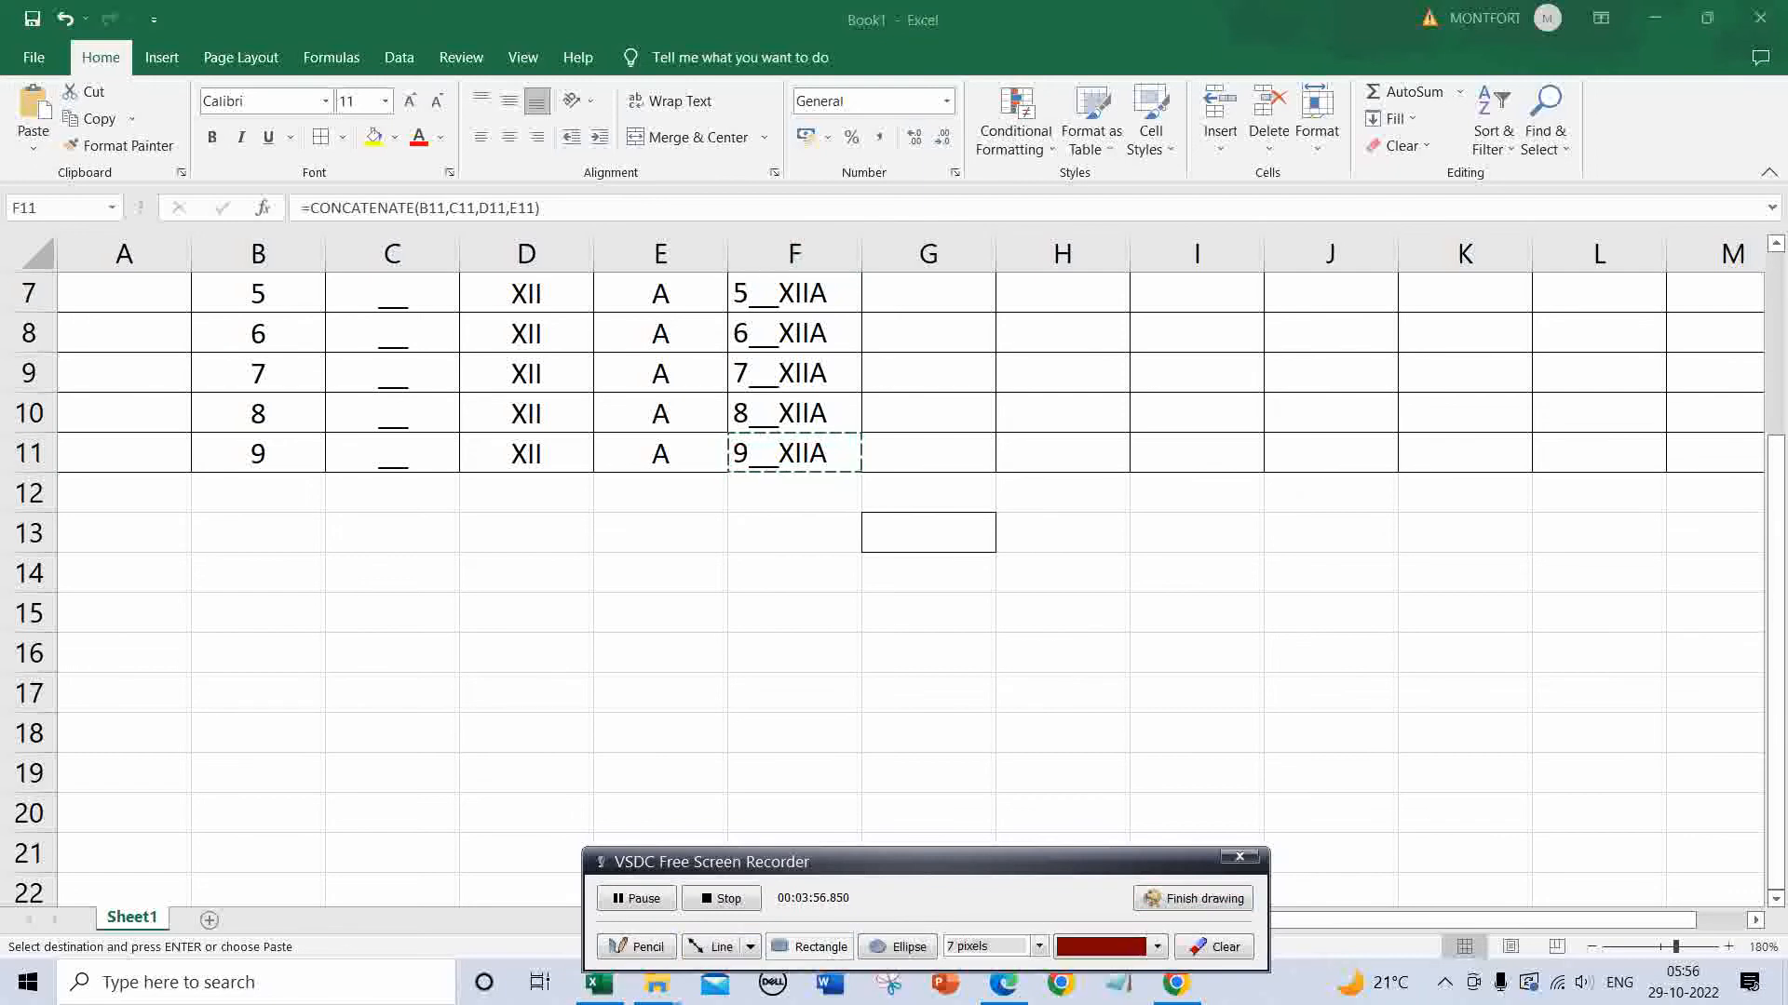
{"action": "left_click_drag", "start_coordinate": [49, 182], "coordinate": [4, 80]}
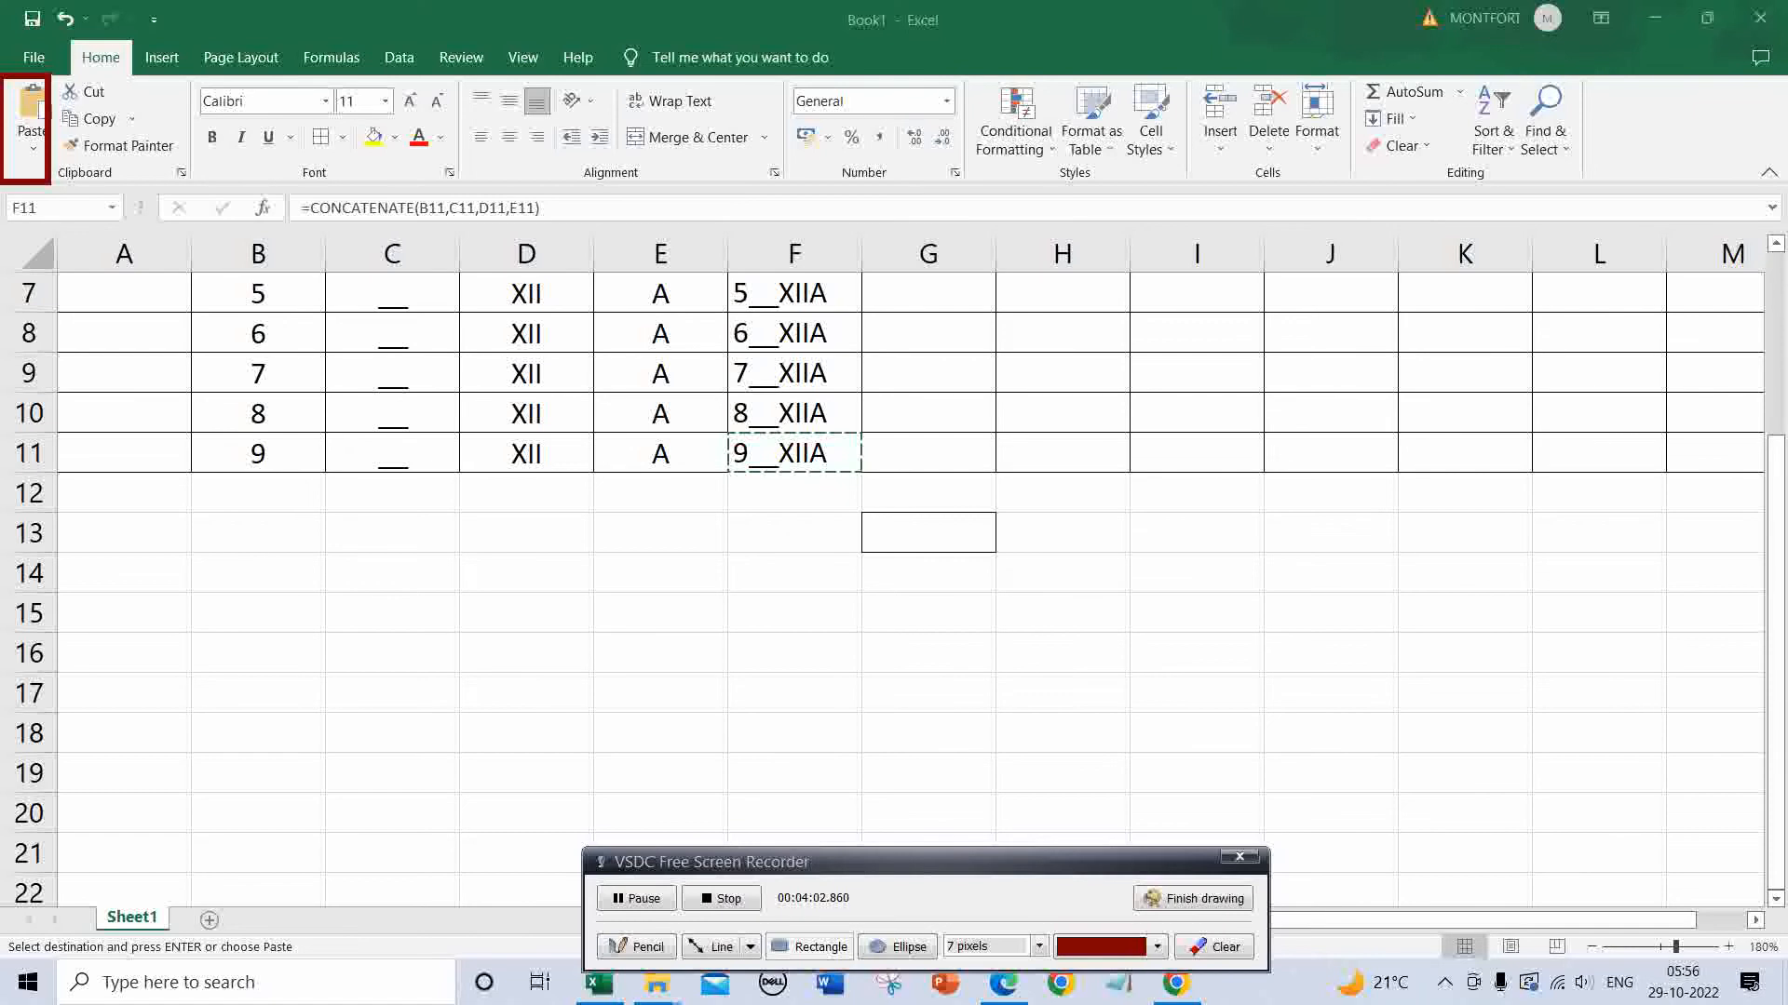
Finish the screen drawing and use Paste Special with Values to paste cell F11's copied content over itself
{"action": "left_click", "coordinate": [1192, 898]}
{"action": "left_click", "coordinate": [33, 140]}
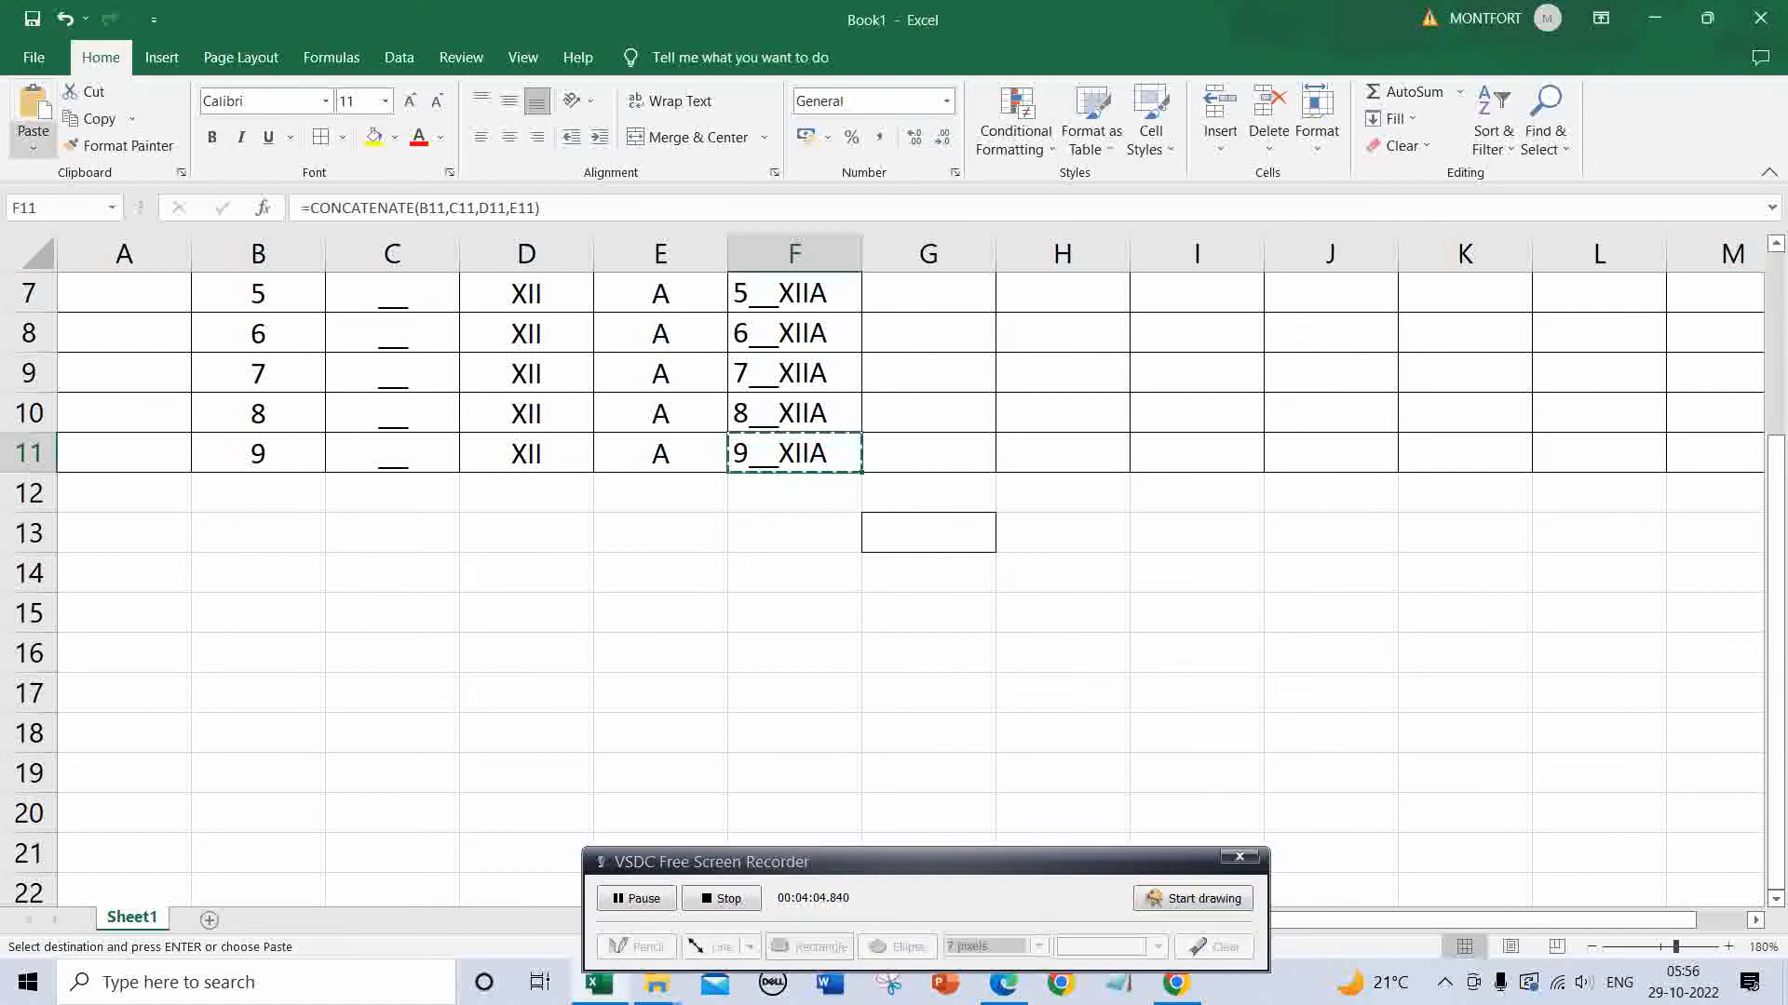
{"action": "left_click", "coordinate": [33, 140]}
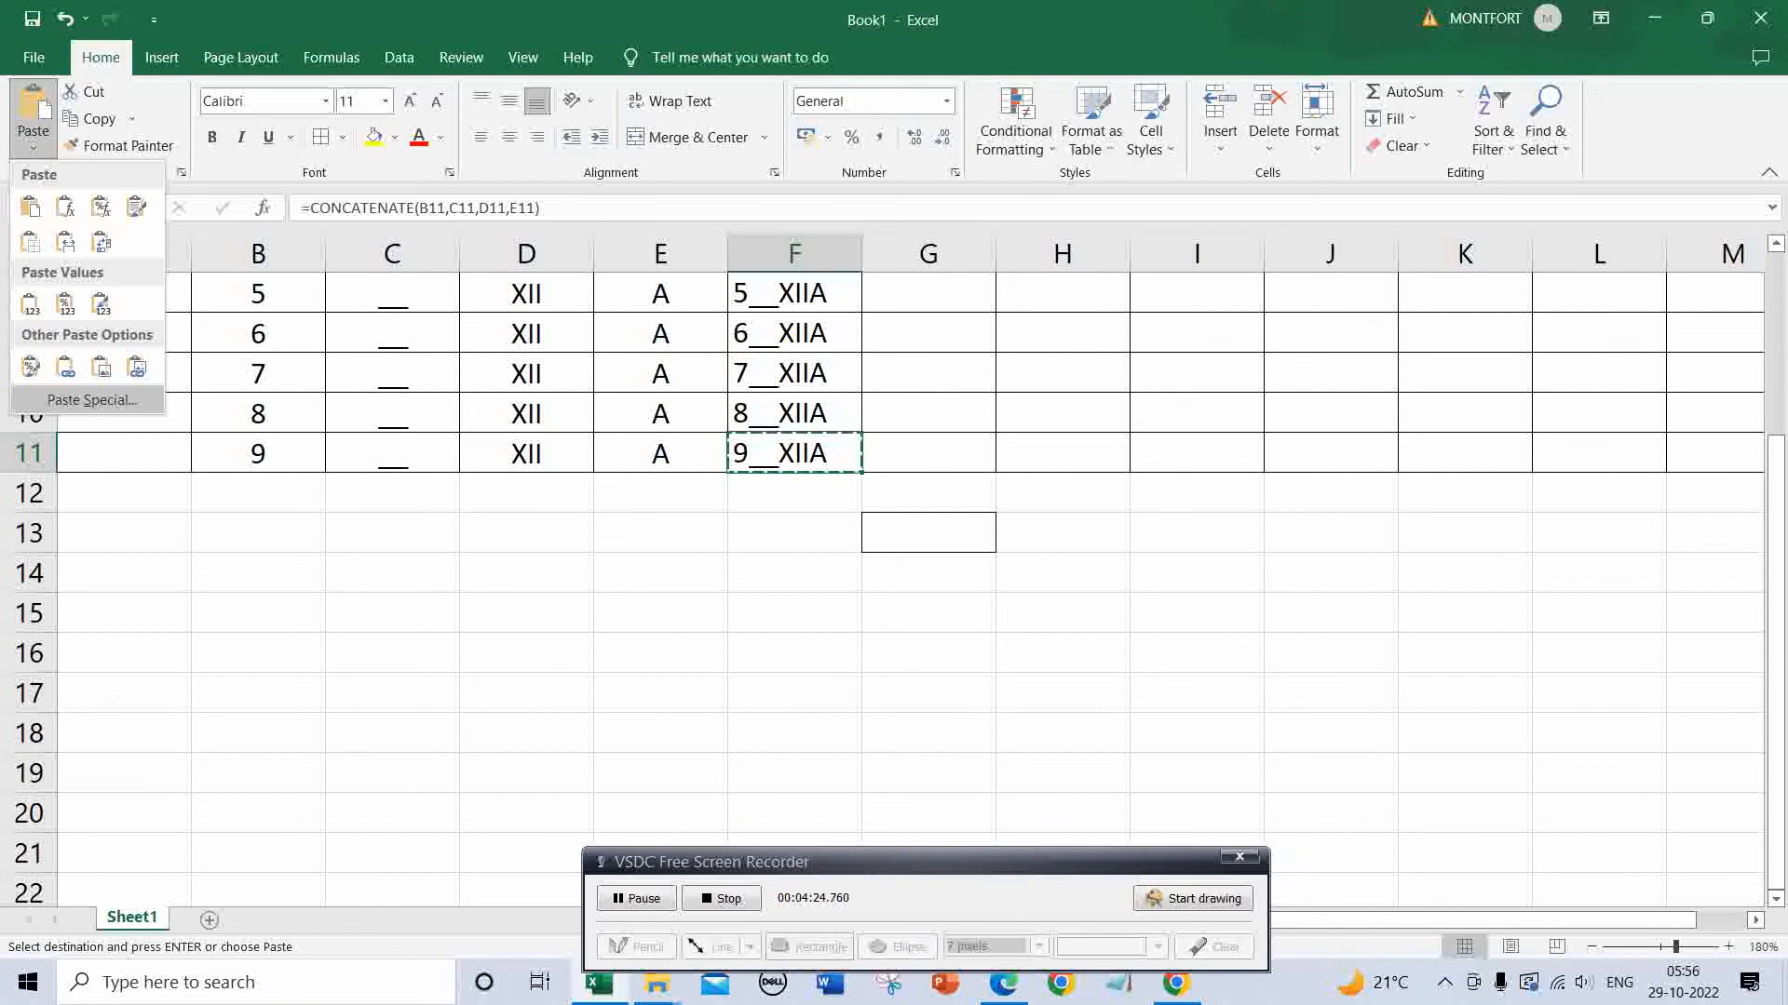
{"action": "left_click", "coordinate": [92, 399]}
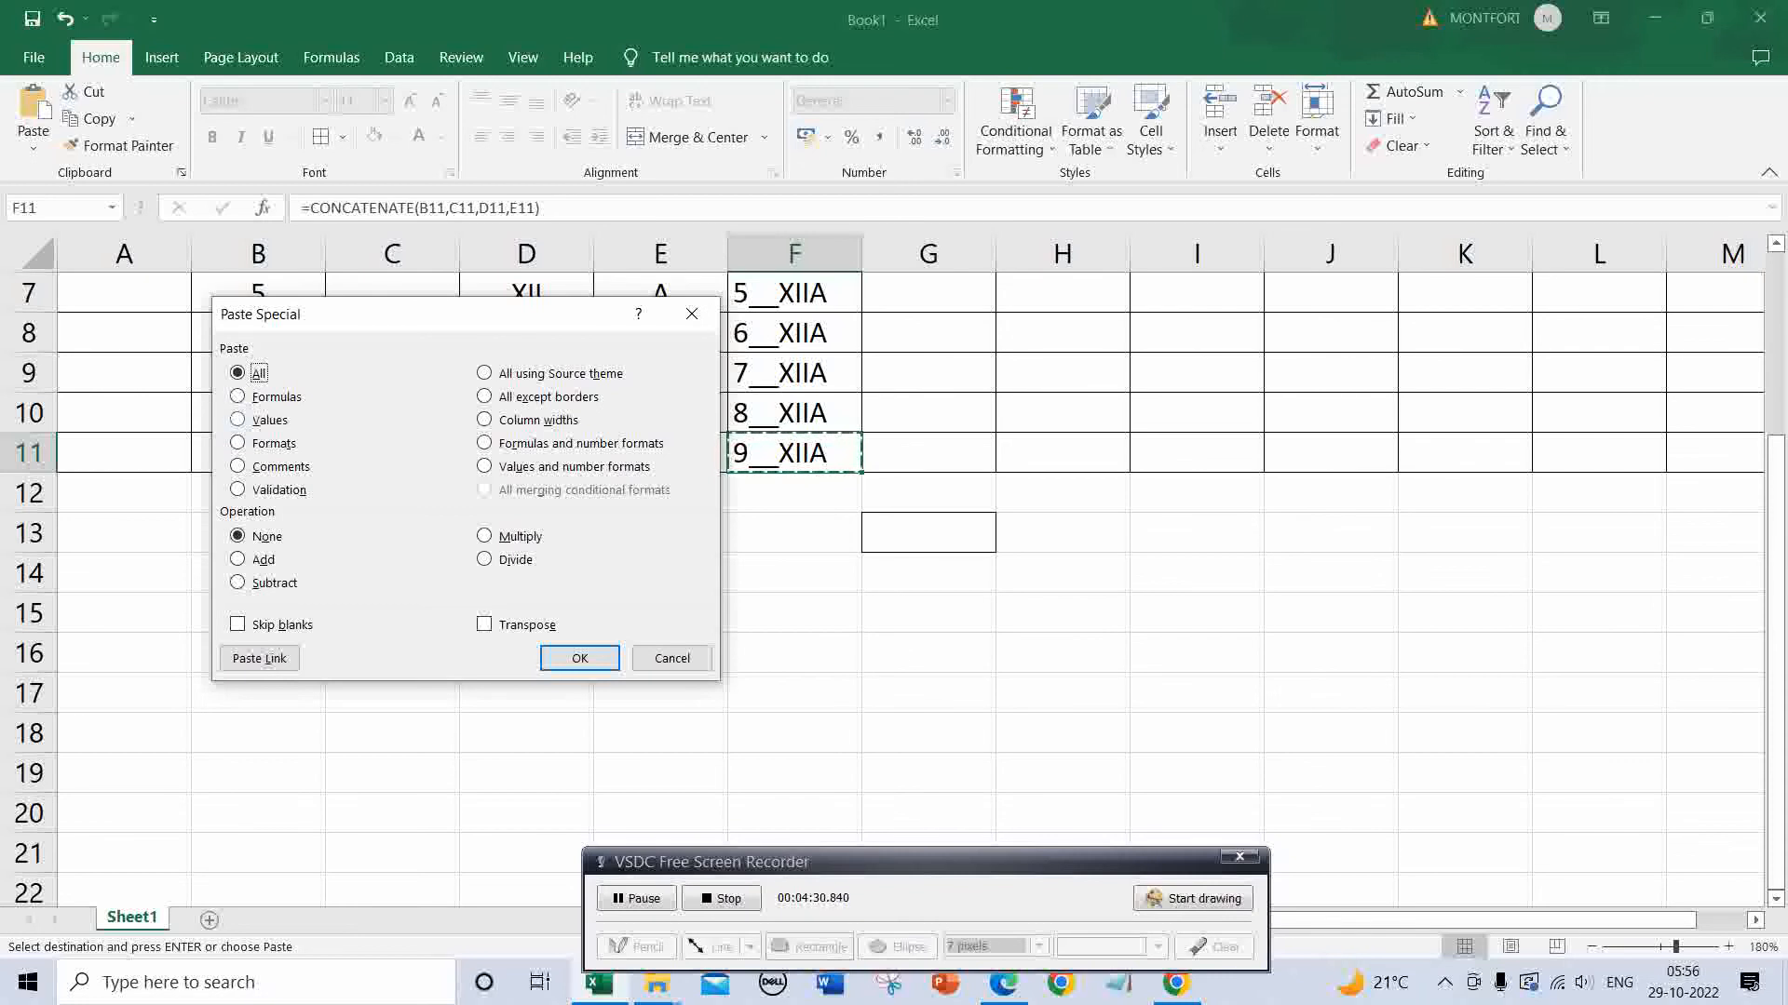
{"action": "left_click", "coordinate": [259, 420]}
{"action": "left_click", "coordinate": [549, 659]}
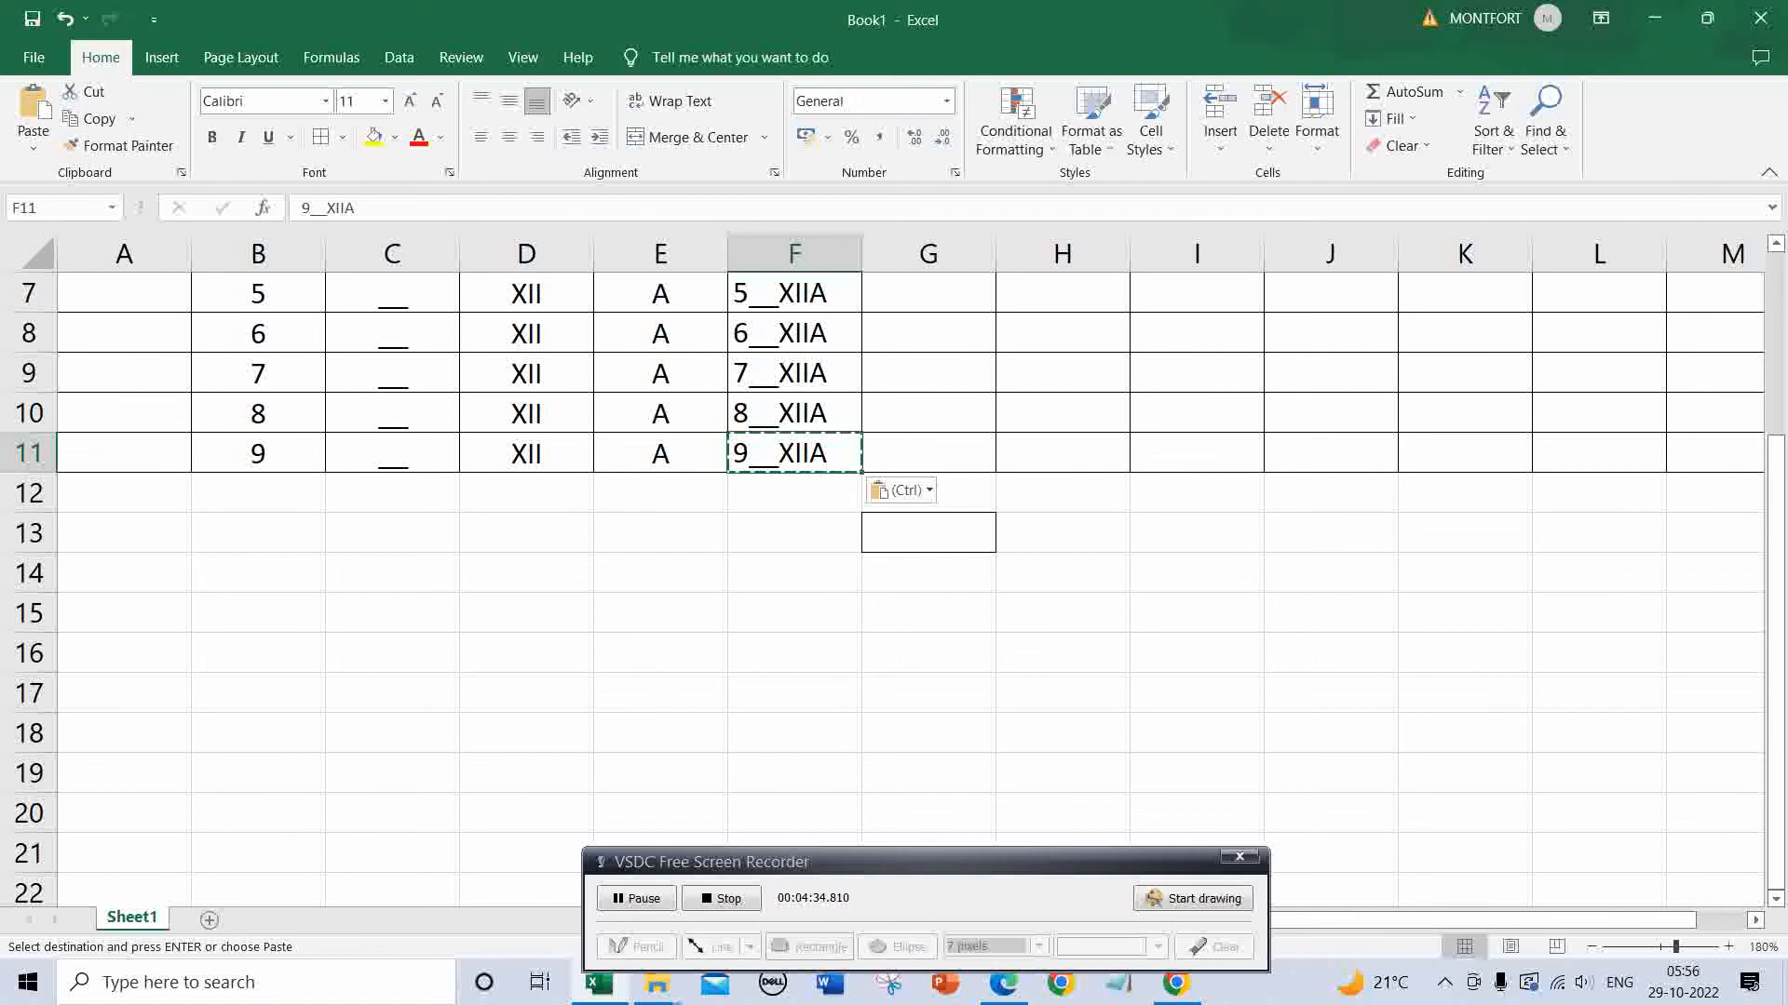
Paste the copied content of cell F11 into cell G13 with Paste Special, using the Values option
{"action": "left_click", "coordinate": [928, 574]}
{"action": "left_click", "coordinate": [928, 614]}
{"action": "left_click", "coordinate": [928, 534]}
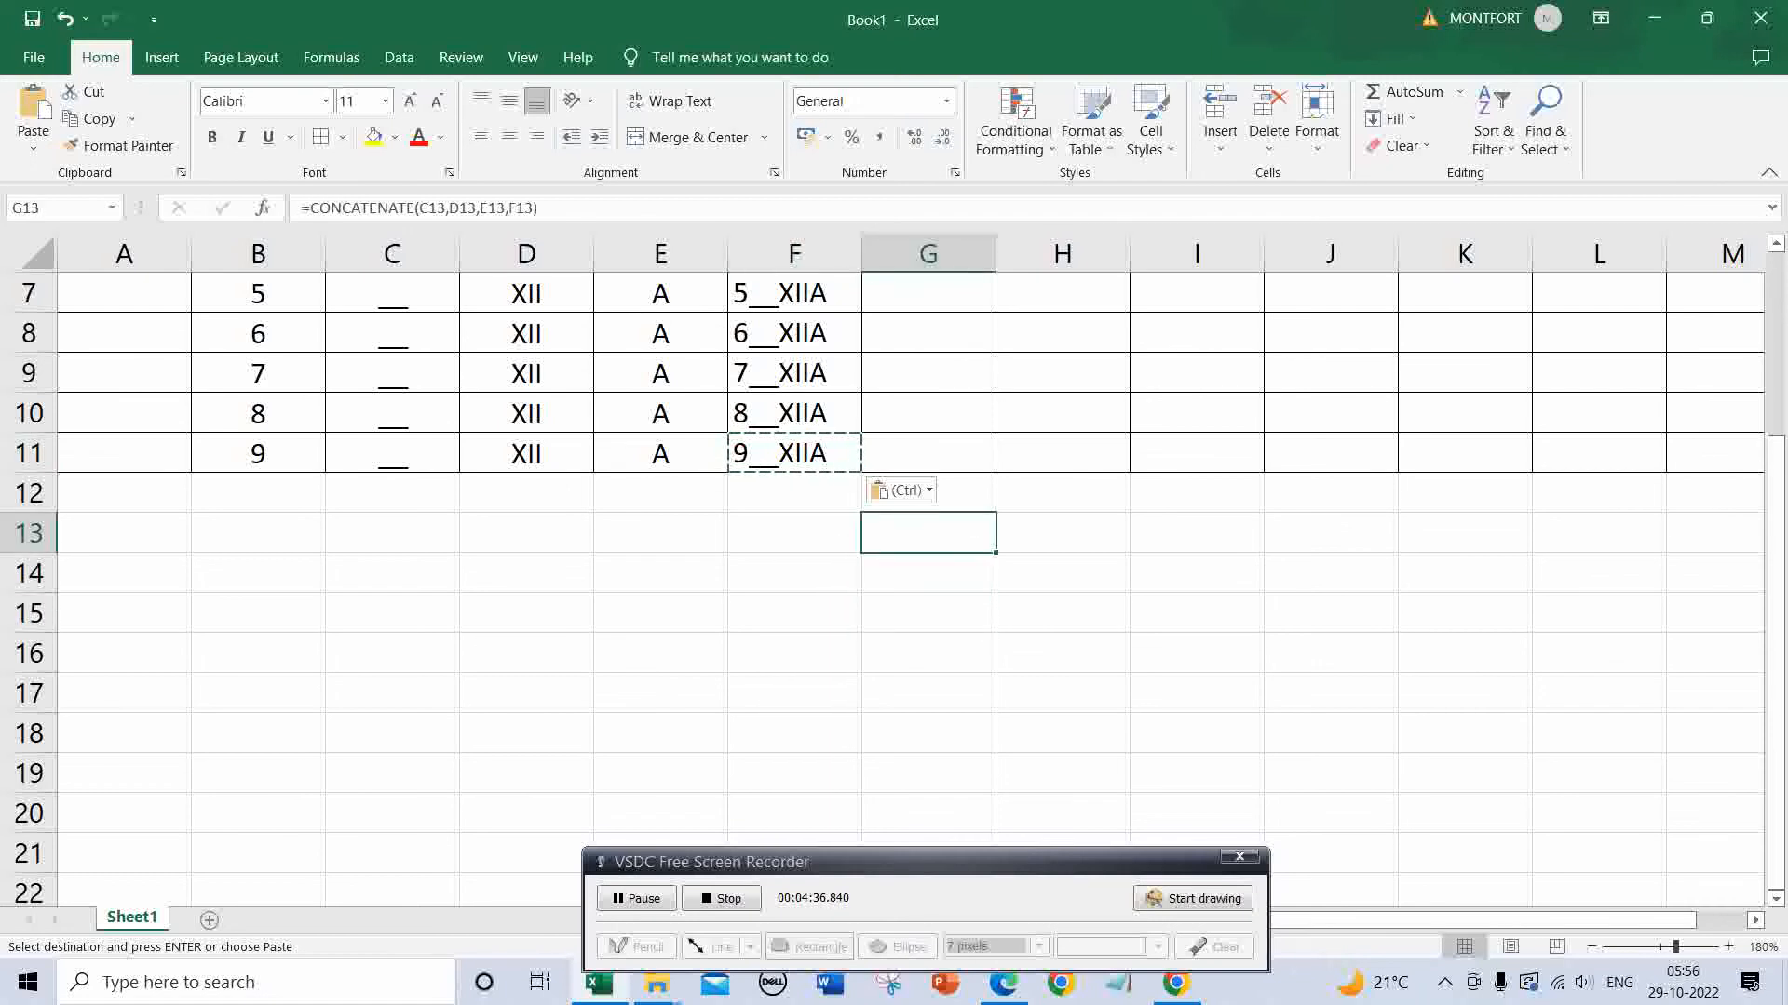
{"action": "left_click", "coordinate": [794, 453]}
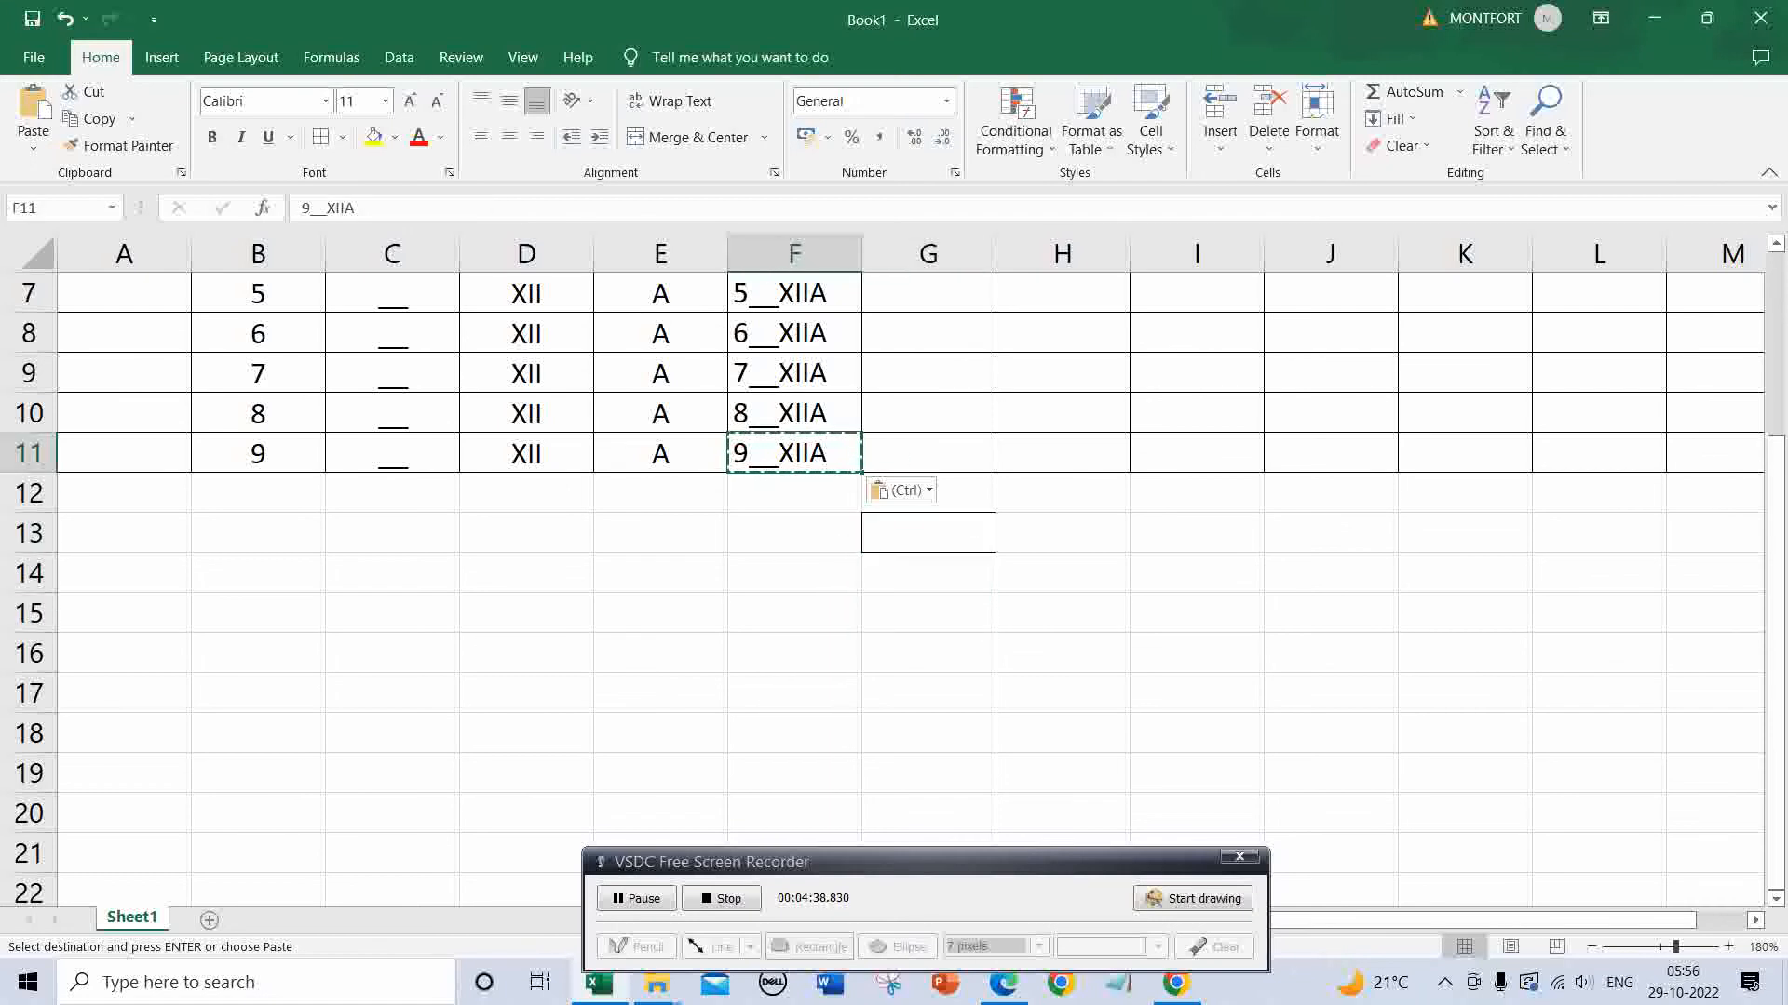
{"action": "left_click", "coordinate": [928, 534]}
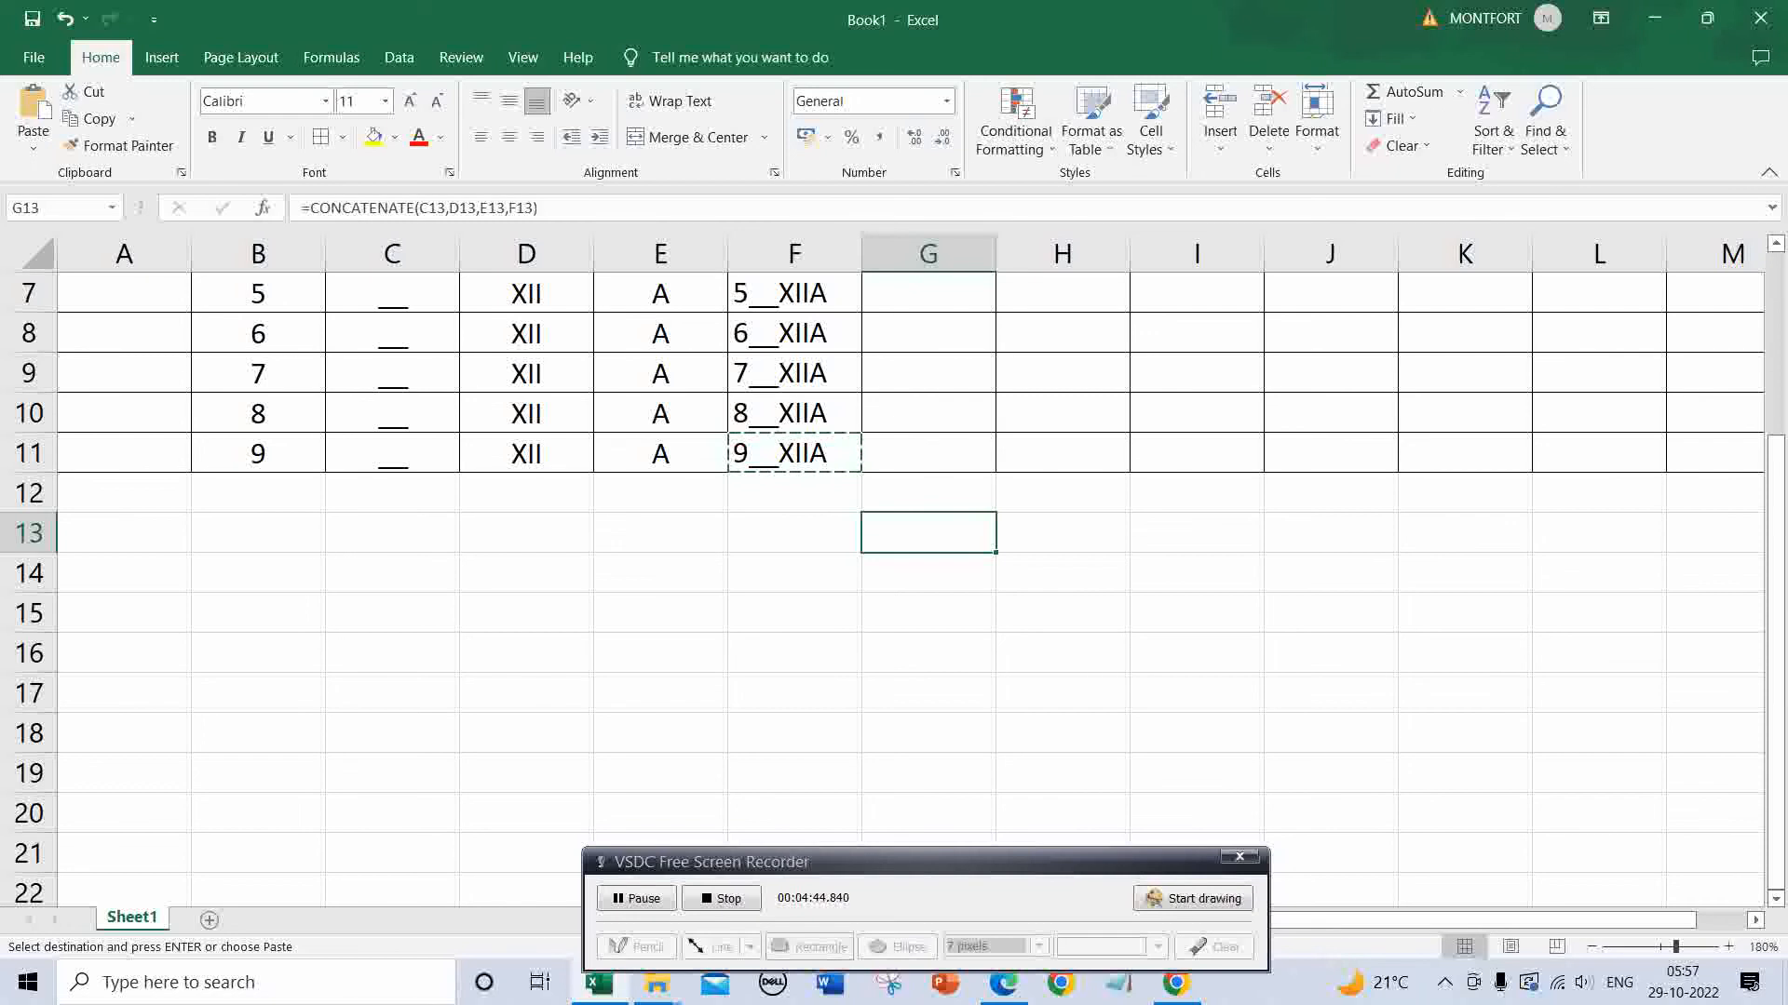
{"action": "left_click", "coordinate": [32, 146]}
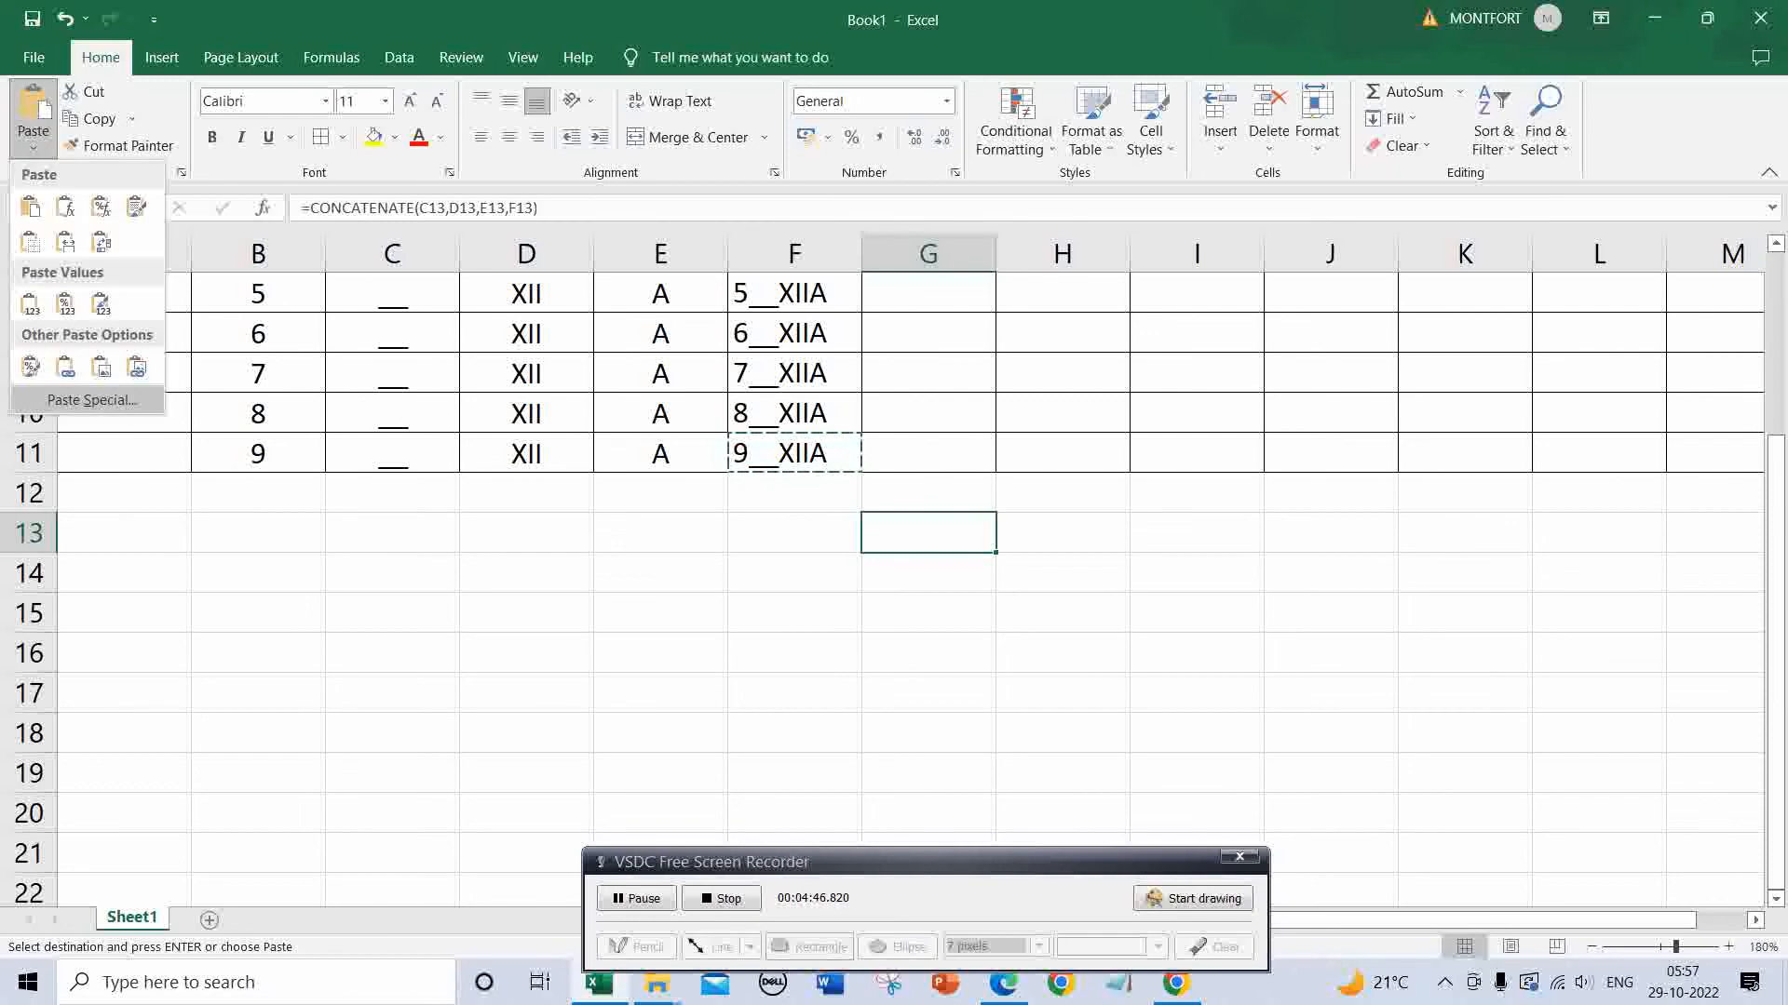
{"action": "left_click", "coordinate": [92, 401]}
{"action": "left_click", "coordinate": [238, 420]}
{"action": "left_click", "coordinate": [579, 658]}
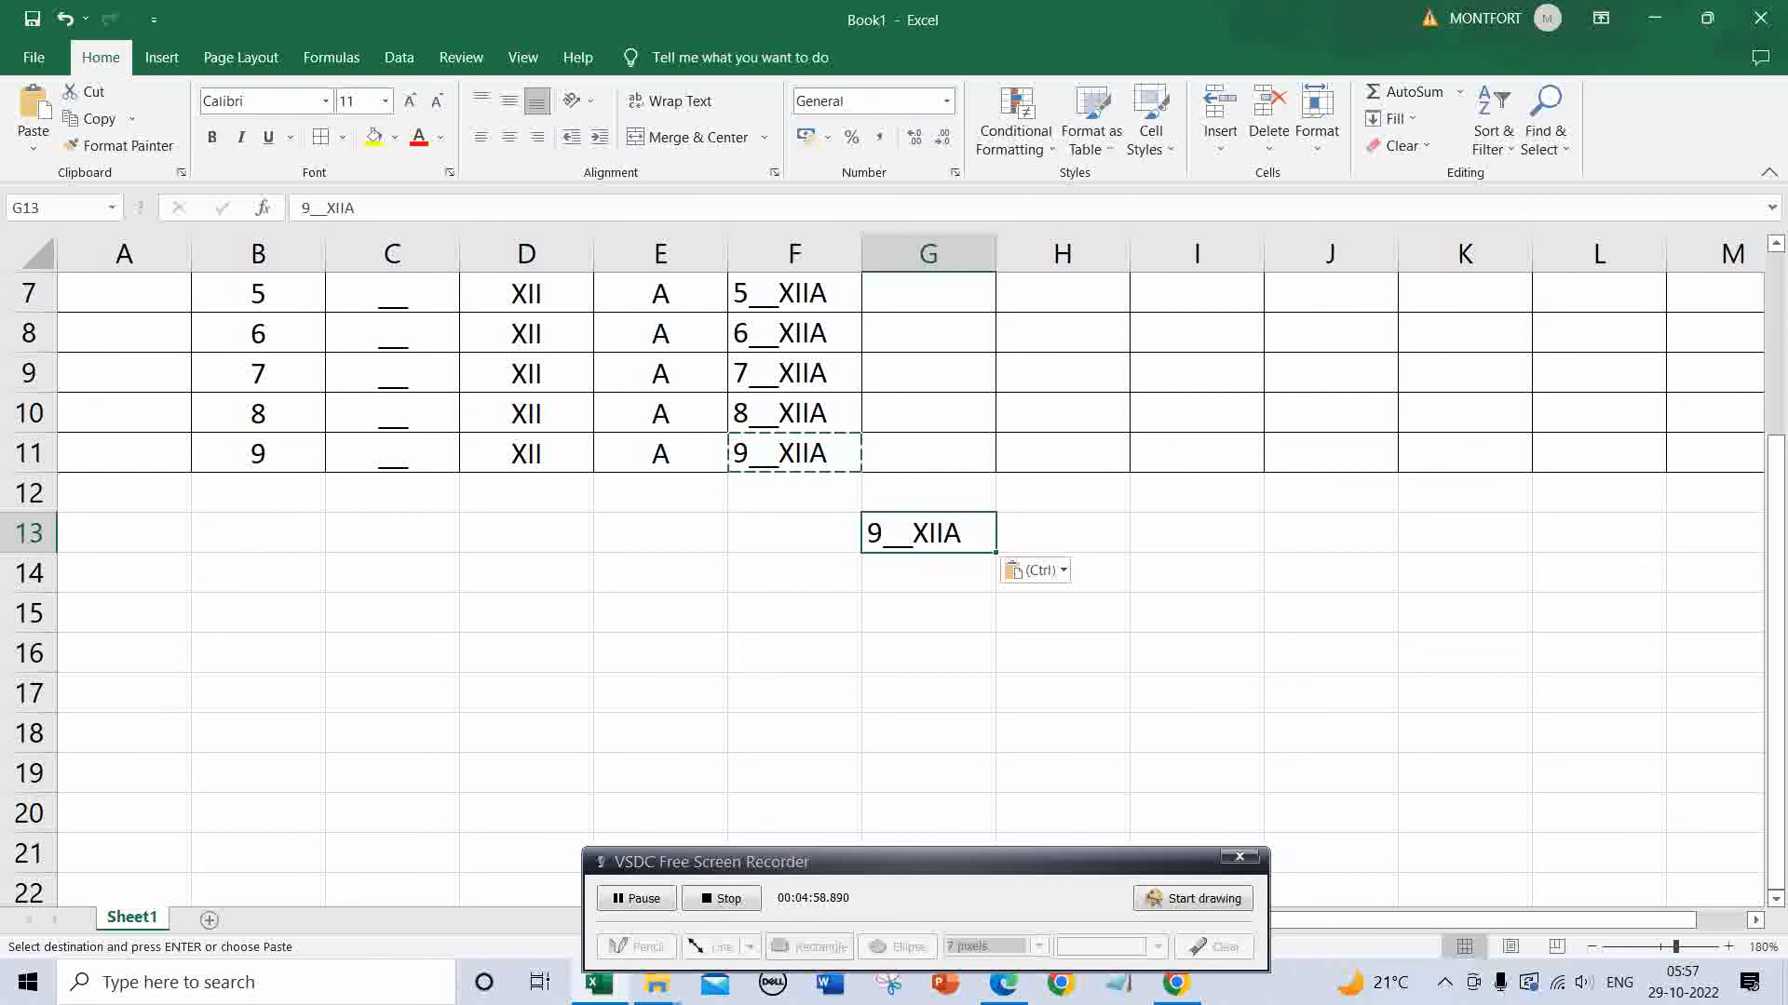
Copy the combined results in F3:F11 and paste them as Values only, starting at cell I14
{"action": "scroll", "coordinate": [894, 577], "scroll_direction": "up", "scroll_amount": 2}
{"action": "scroll", "coordinate": [893, 578], "scroll_direction": "down", "scroll_amount": 1}
{"action": "scroll", "coordinate": [894, 577], "scroll_direction": "up", "scroll_amount": 1}
{"action": "left_click_drag", "start_coordinate": [794, 373], "coordinate": [794, 696]}
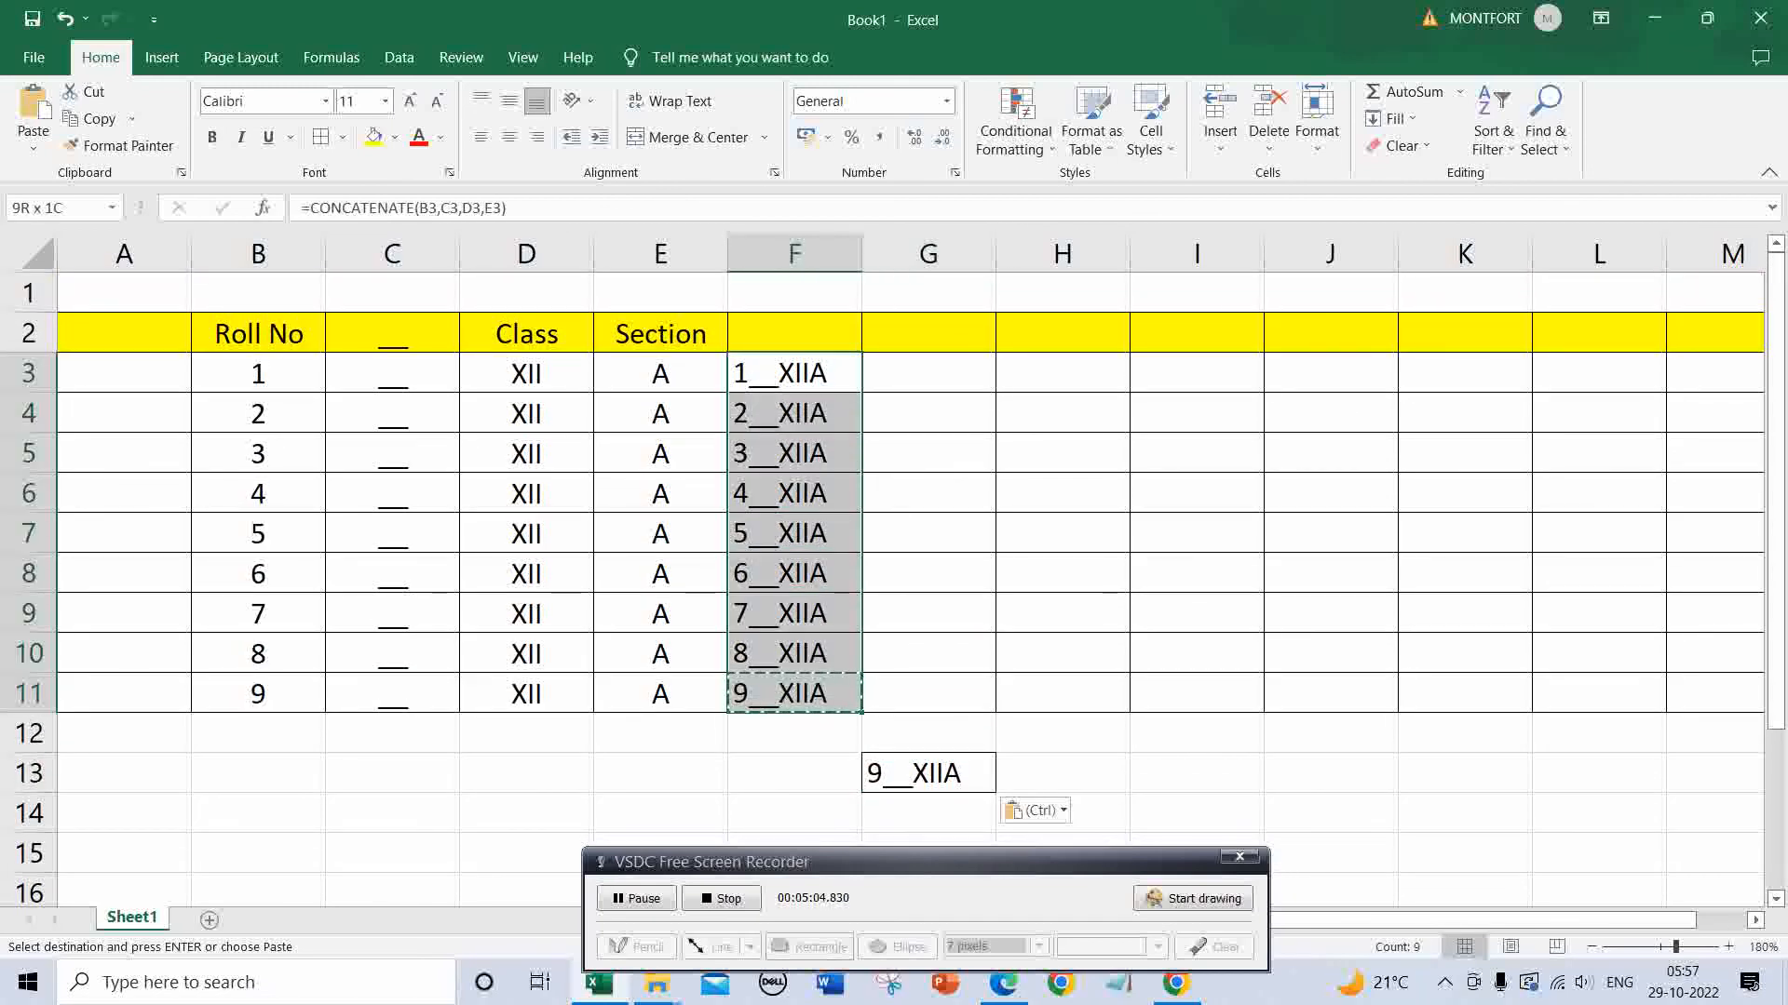
{"action": "key", "text": "ctrl+c"}
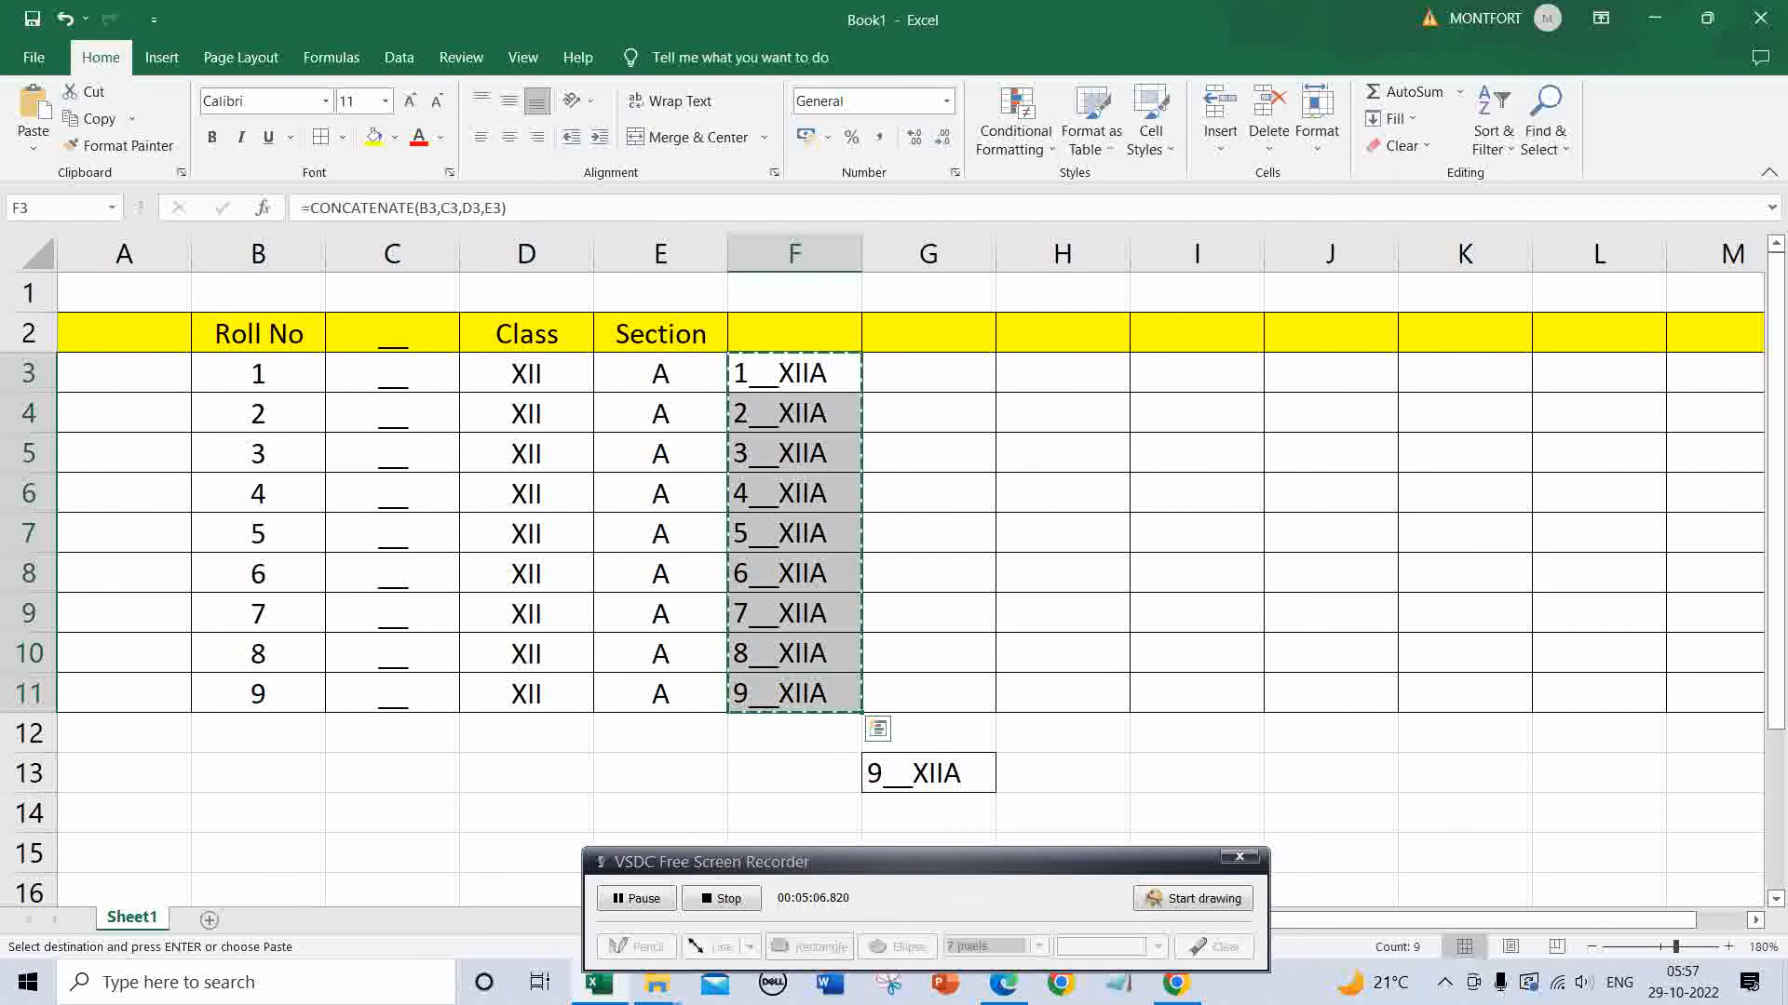
{"action": "scroll", "coordinate": [894, 577], "scroll_direction": "down", "scroll_amount": 3}
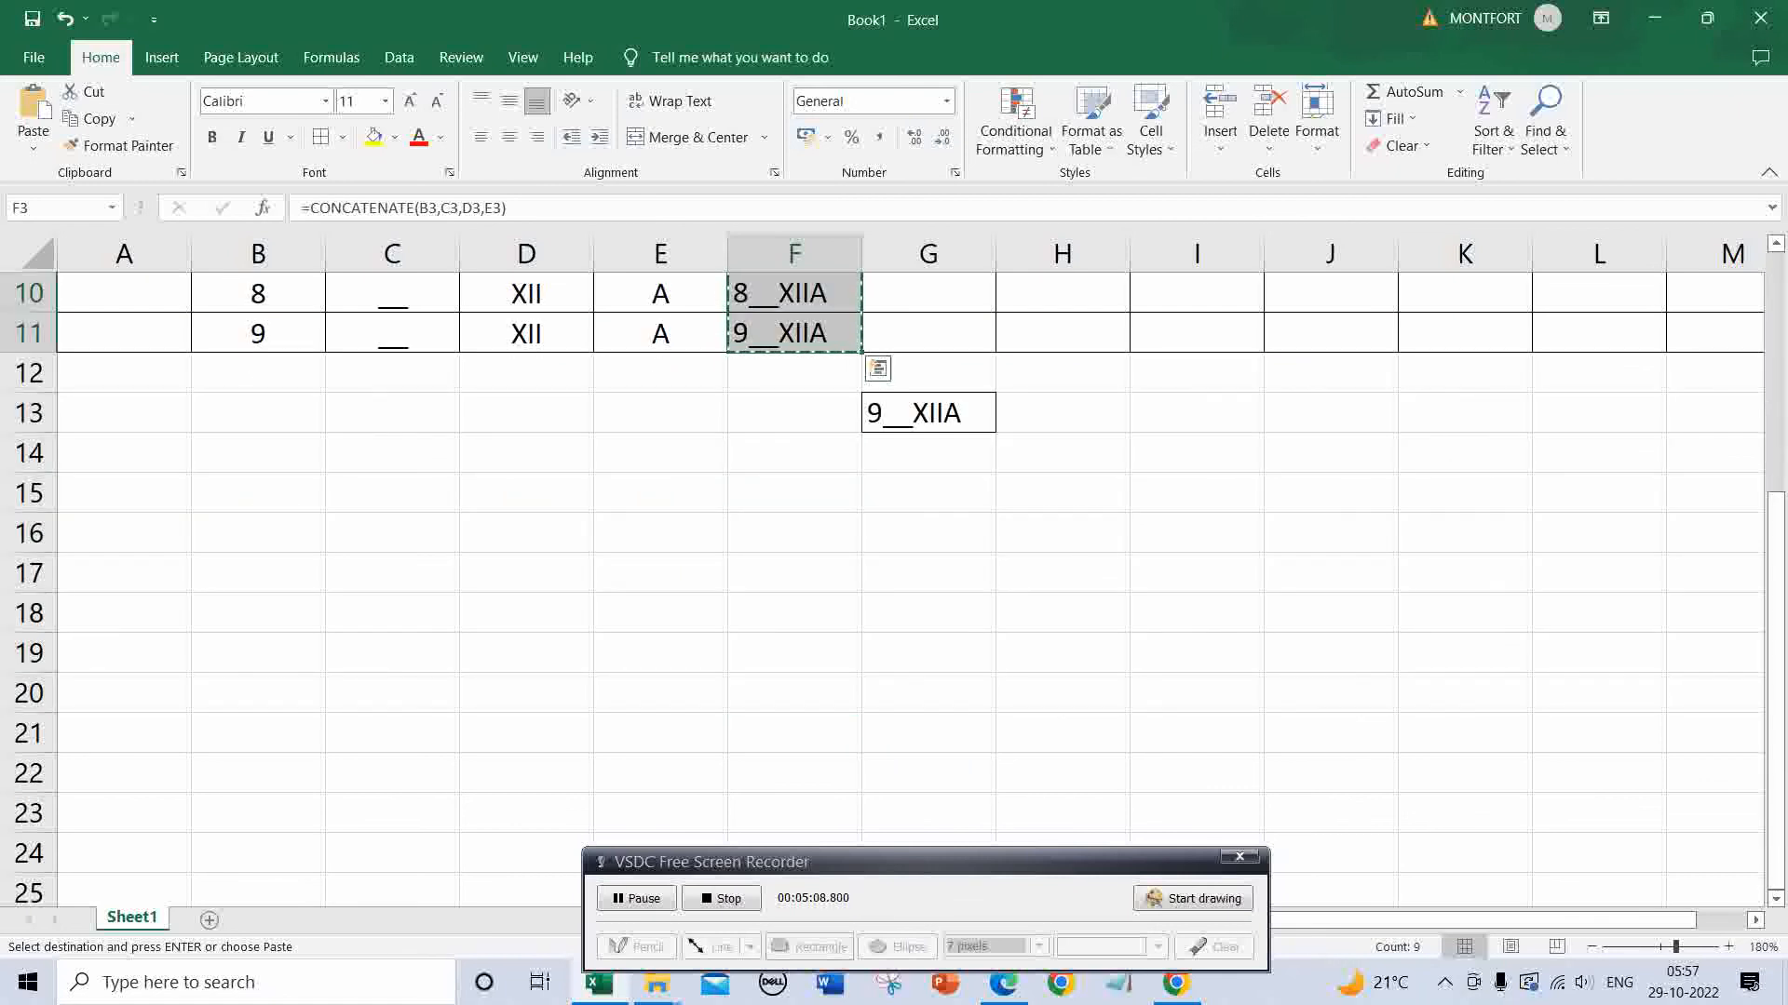
{"action": "left_click", "coordinate": [1196, 454]}
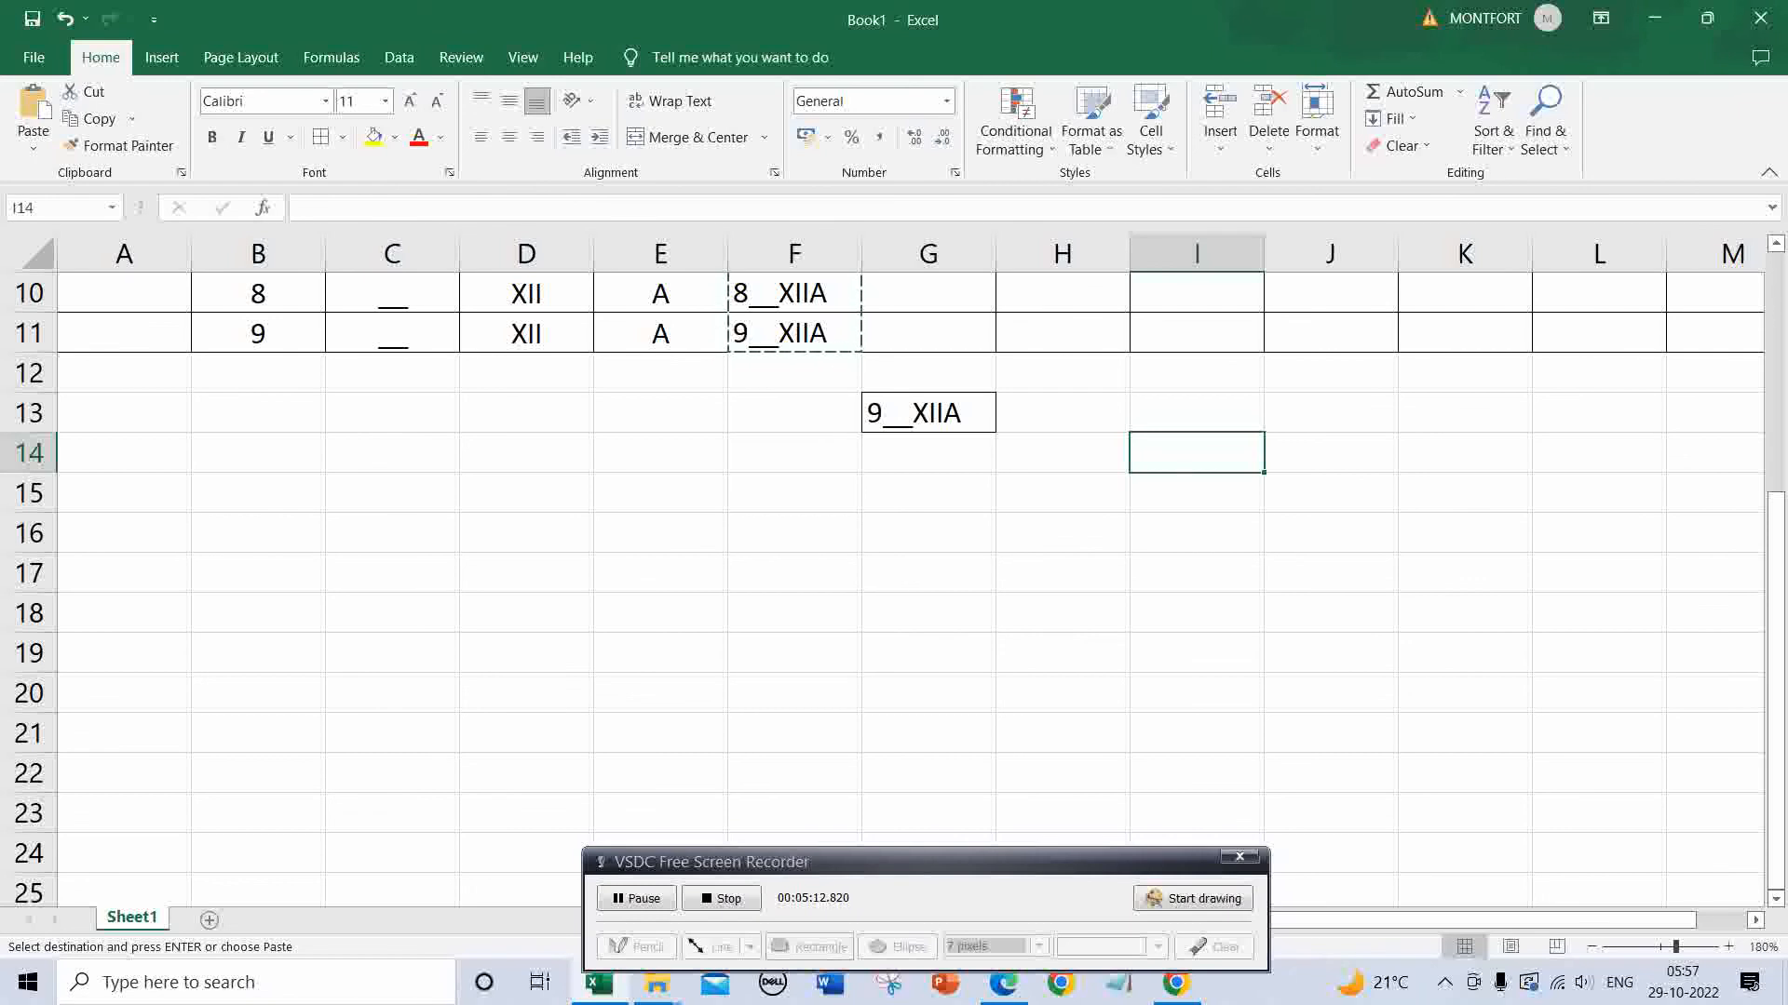
{"action": "key", "text": "ctrl+alt+v"}
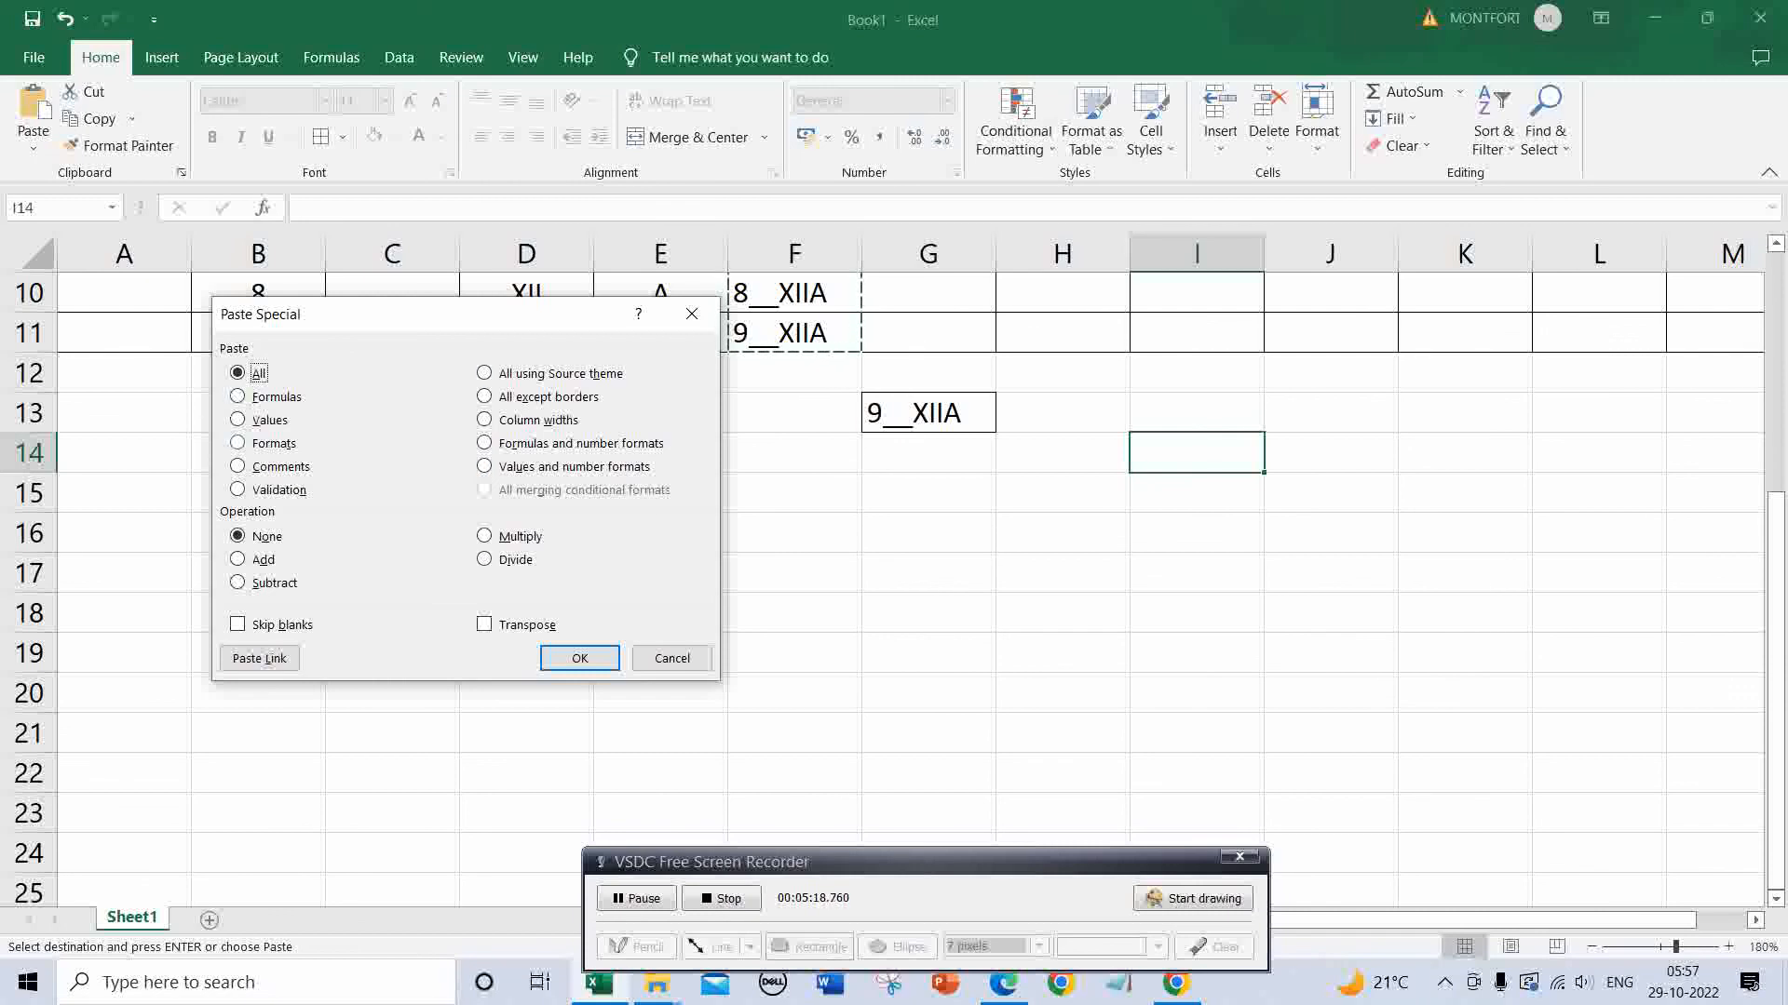
{"action": "key", "text": "v"}
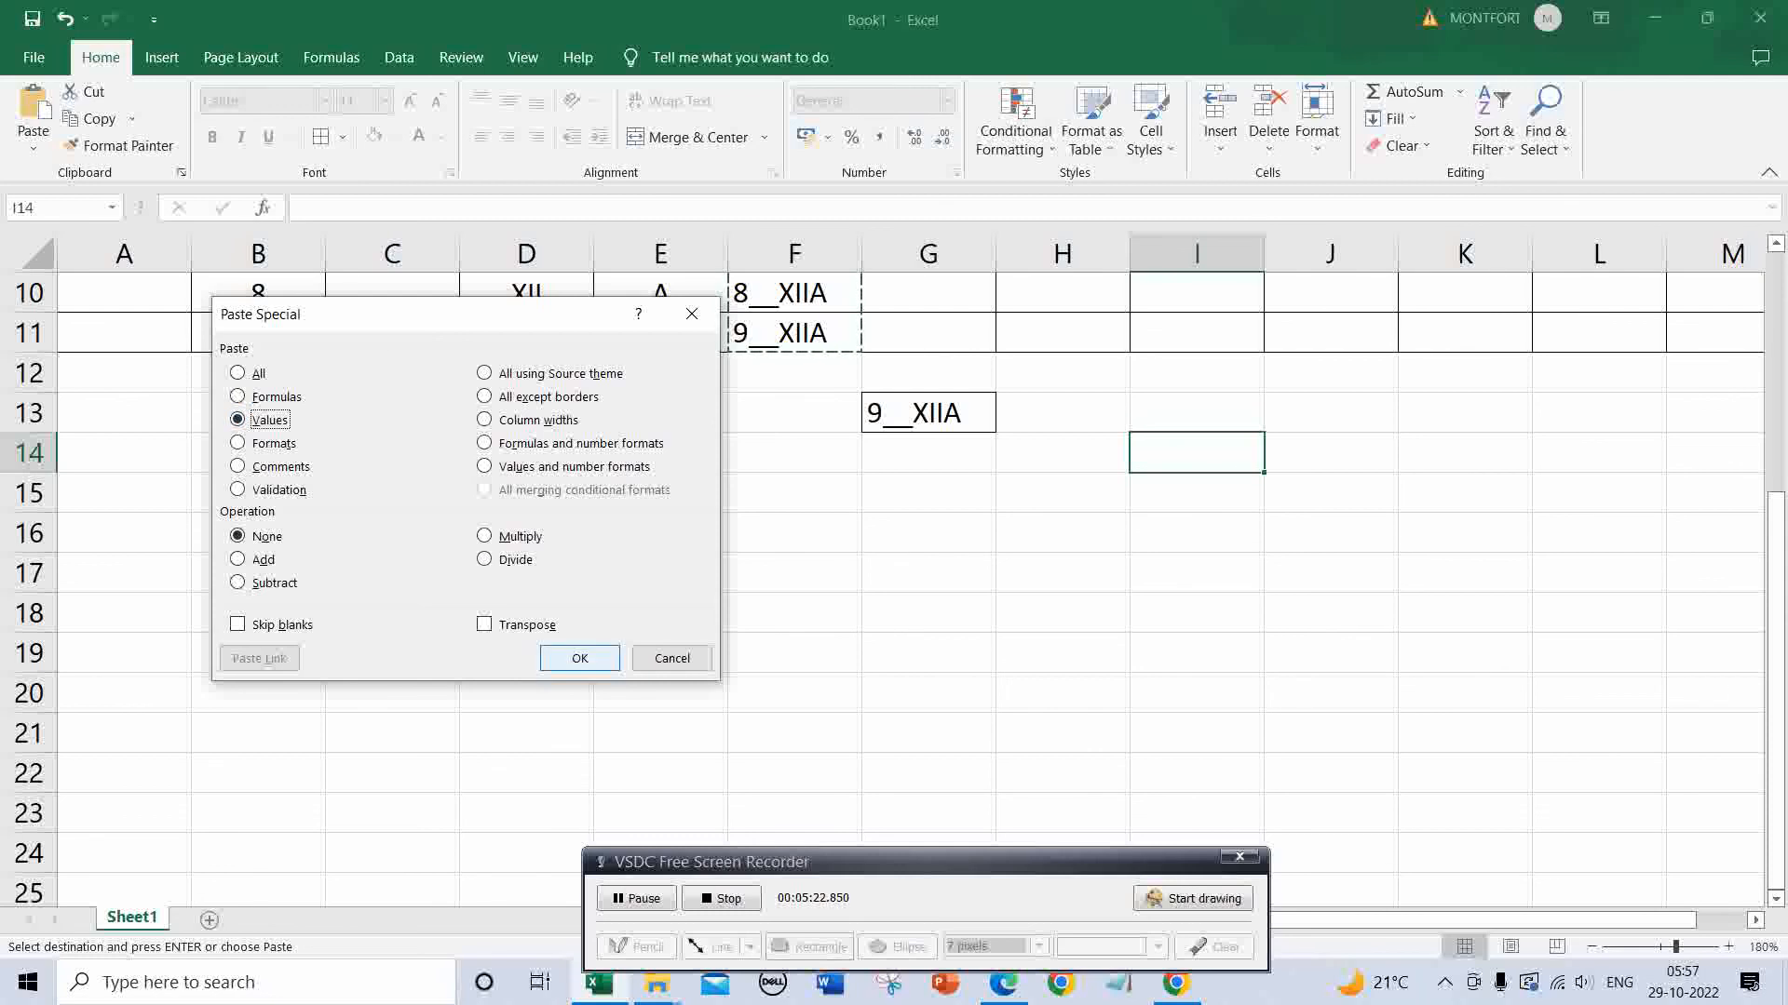
{"action": "key", "text": "Return"}
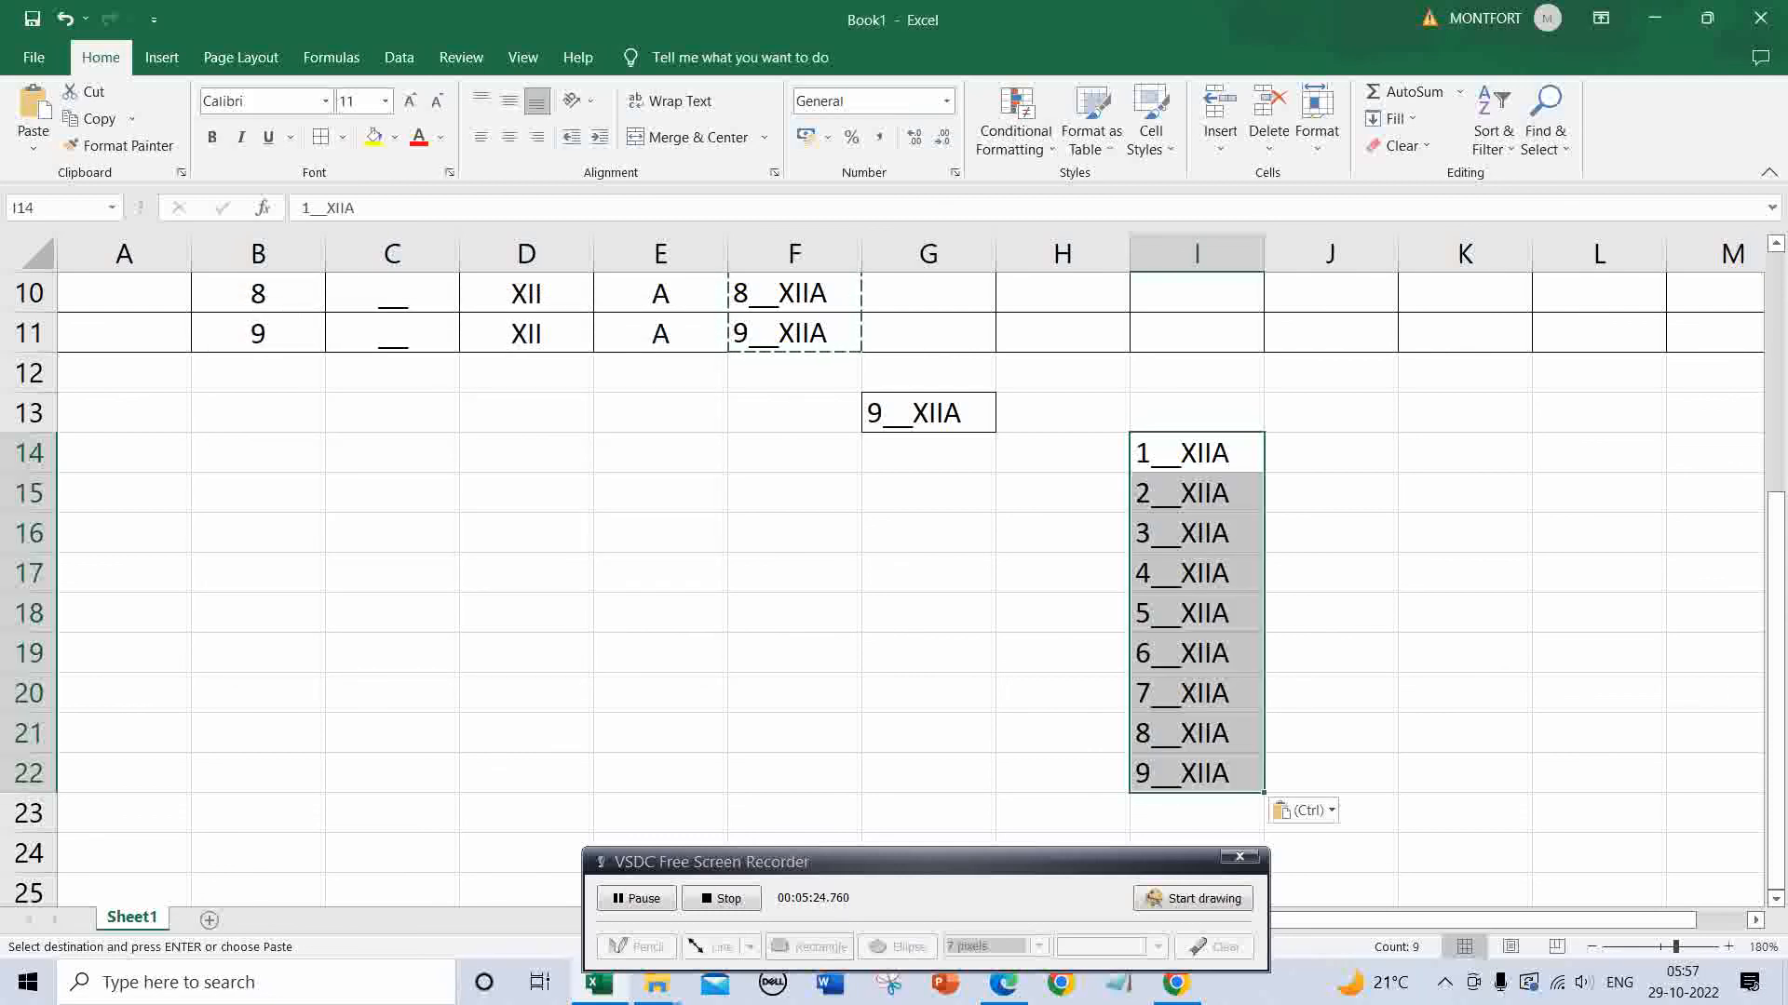
Compare the pasted values in I14:I22 with the combined results in F3:F11
{"action": "scroll", "coordinate": [894, 558], "scroll_direction": "down", "scroll_amount": 1}
{"action": "scroll", "coordinate": [893, 558], "scroll_direction": "up", "scroll_amount": 2}
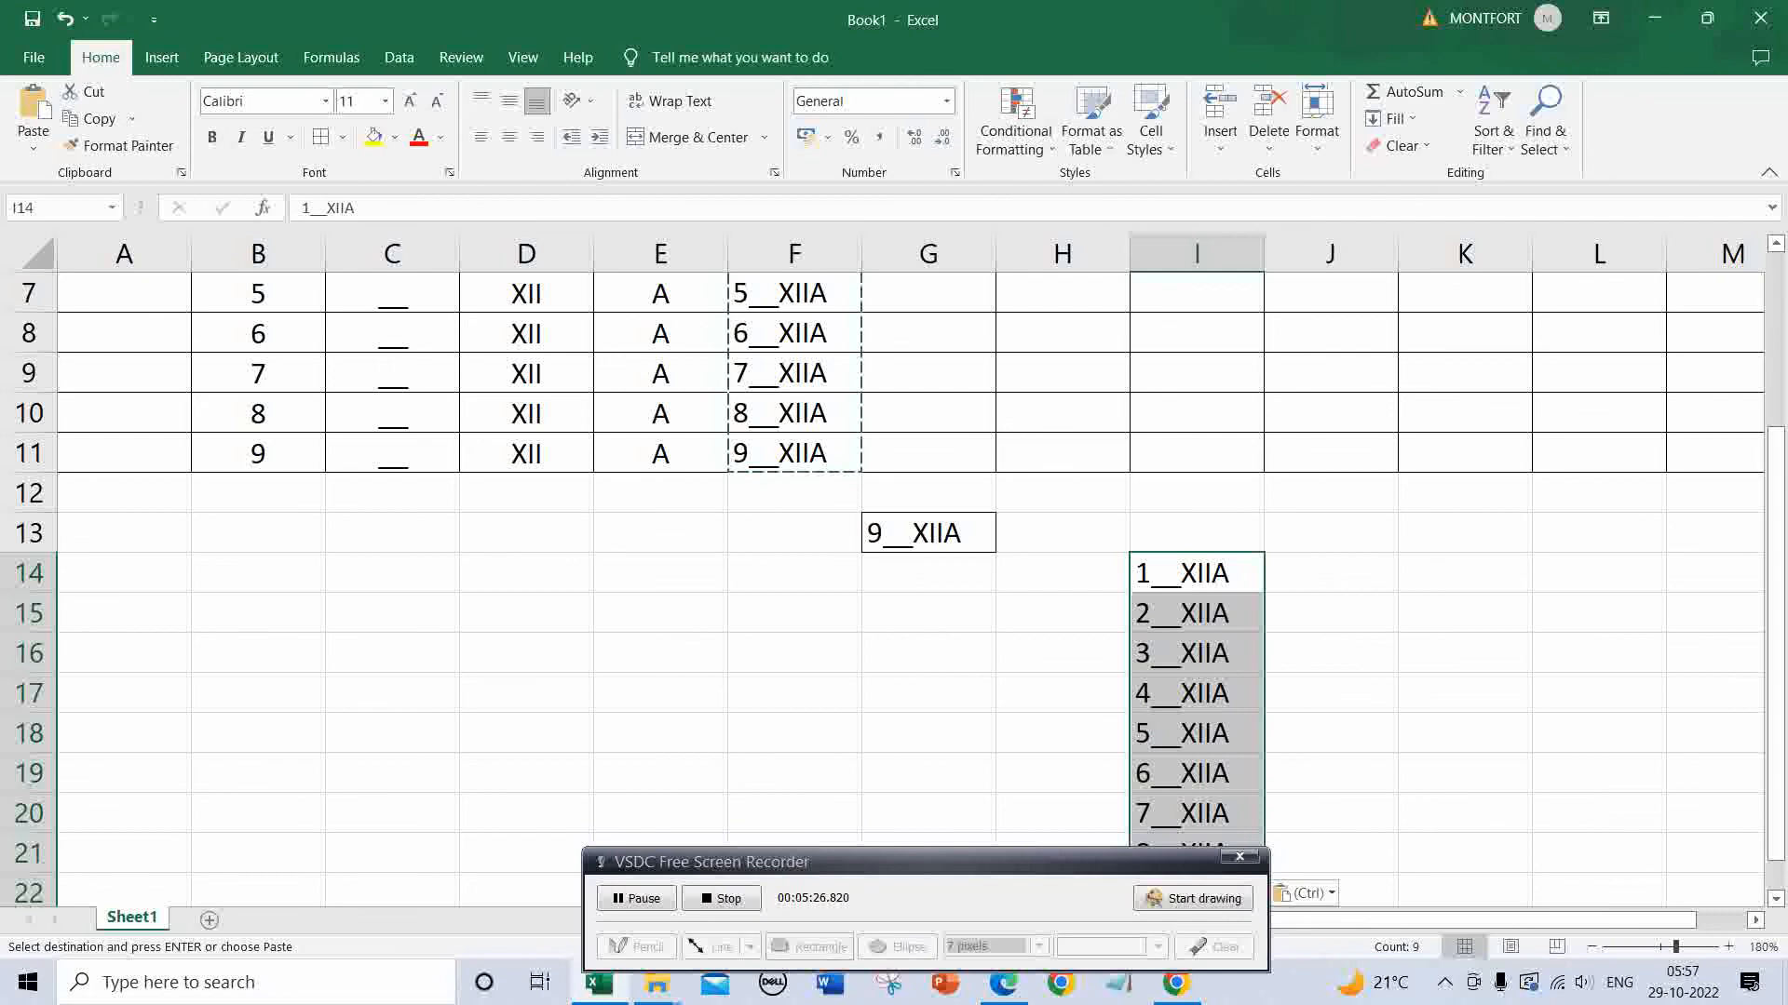
{"action": "scroll", "coordinate": [894, 558], "scroll_direction": "down", "scroll_amount": 1}
{"action": "scroll", "coordinate": [893, 586], "scroll_direction": "up", "scroll_amount": 3}
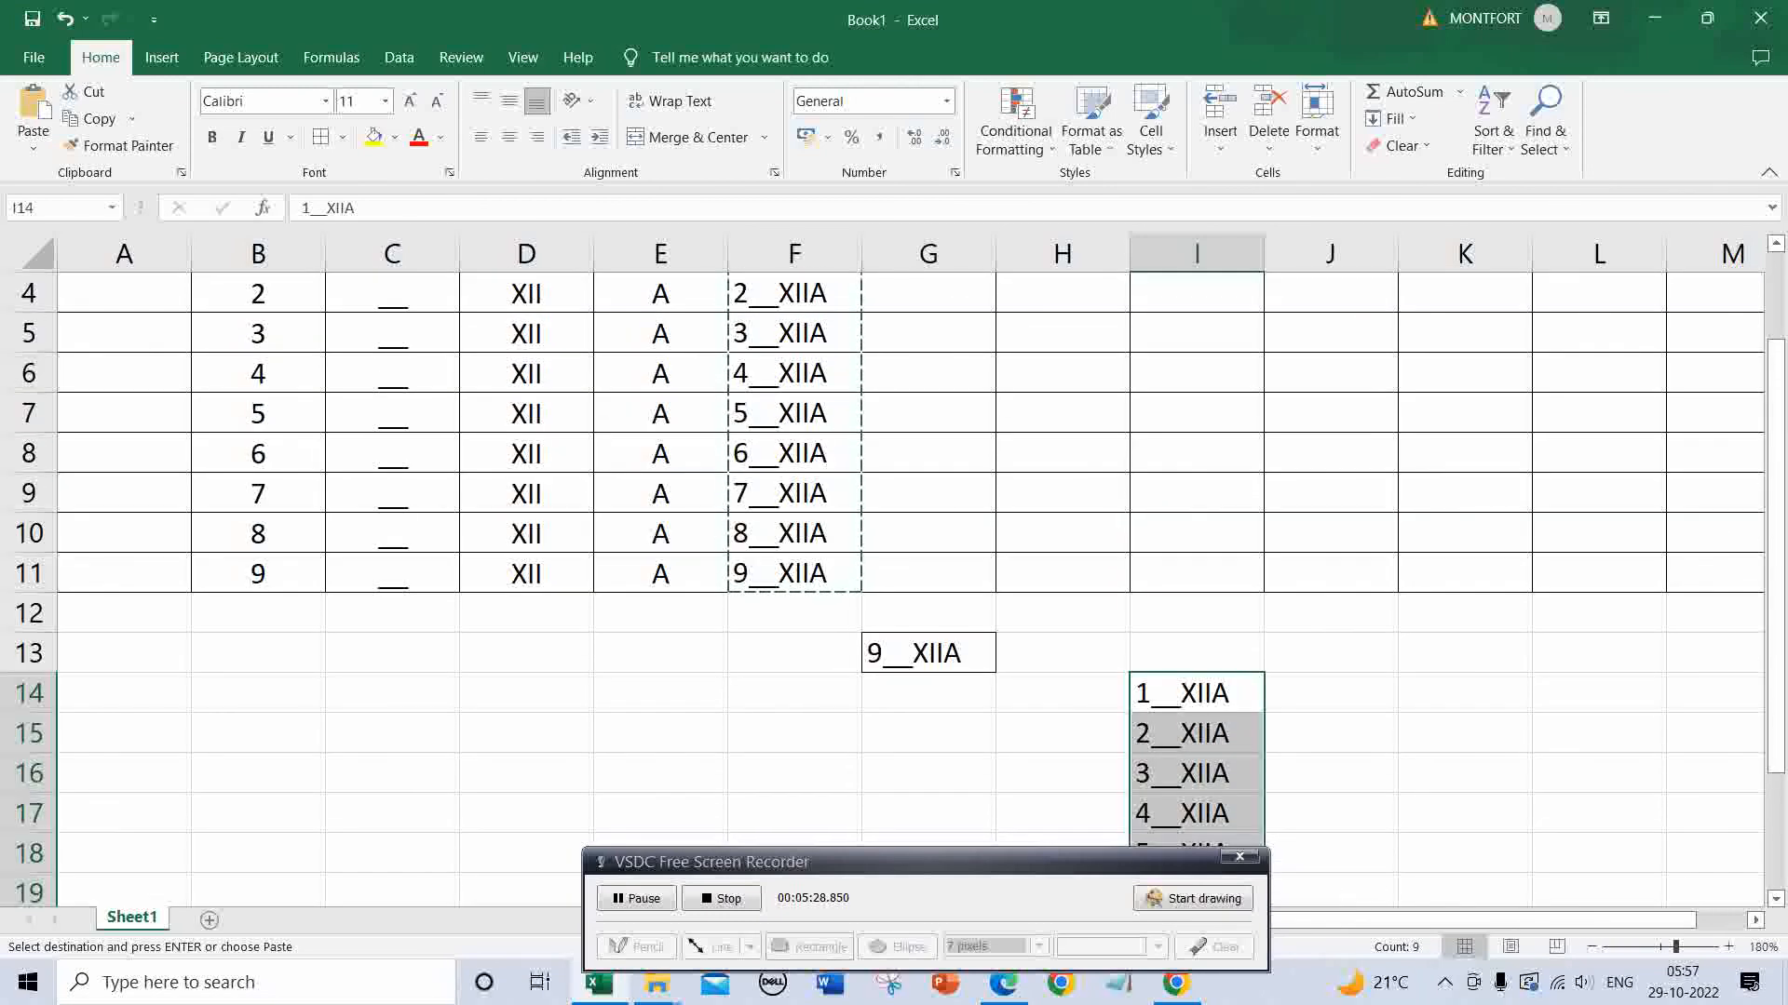
{"action": "scroll", "coordinate": [894, 559], "scroll_direction": "down", "scroll_amount": 2}
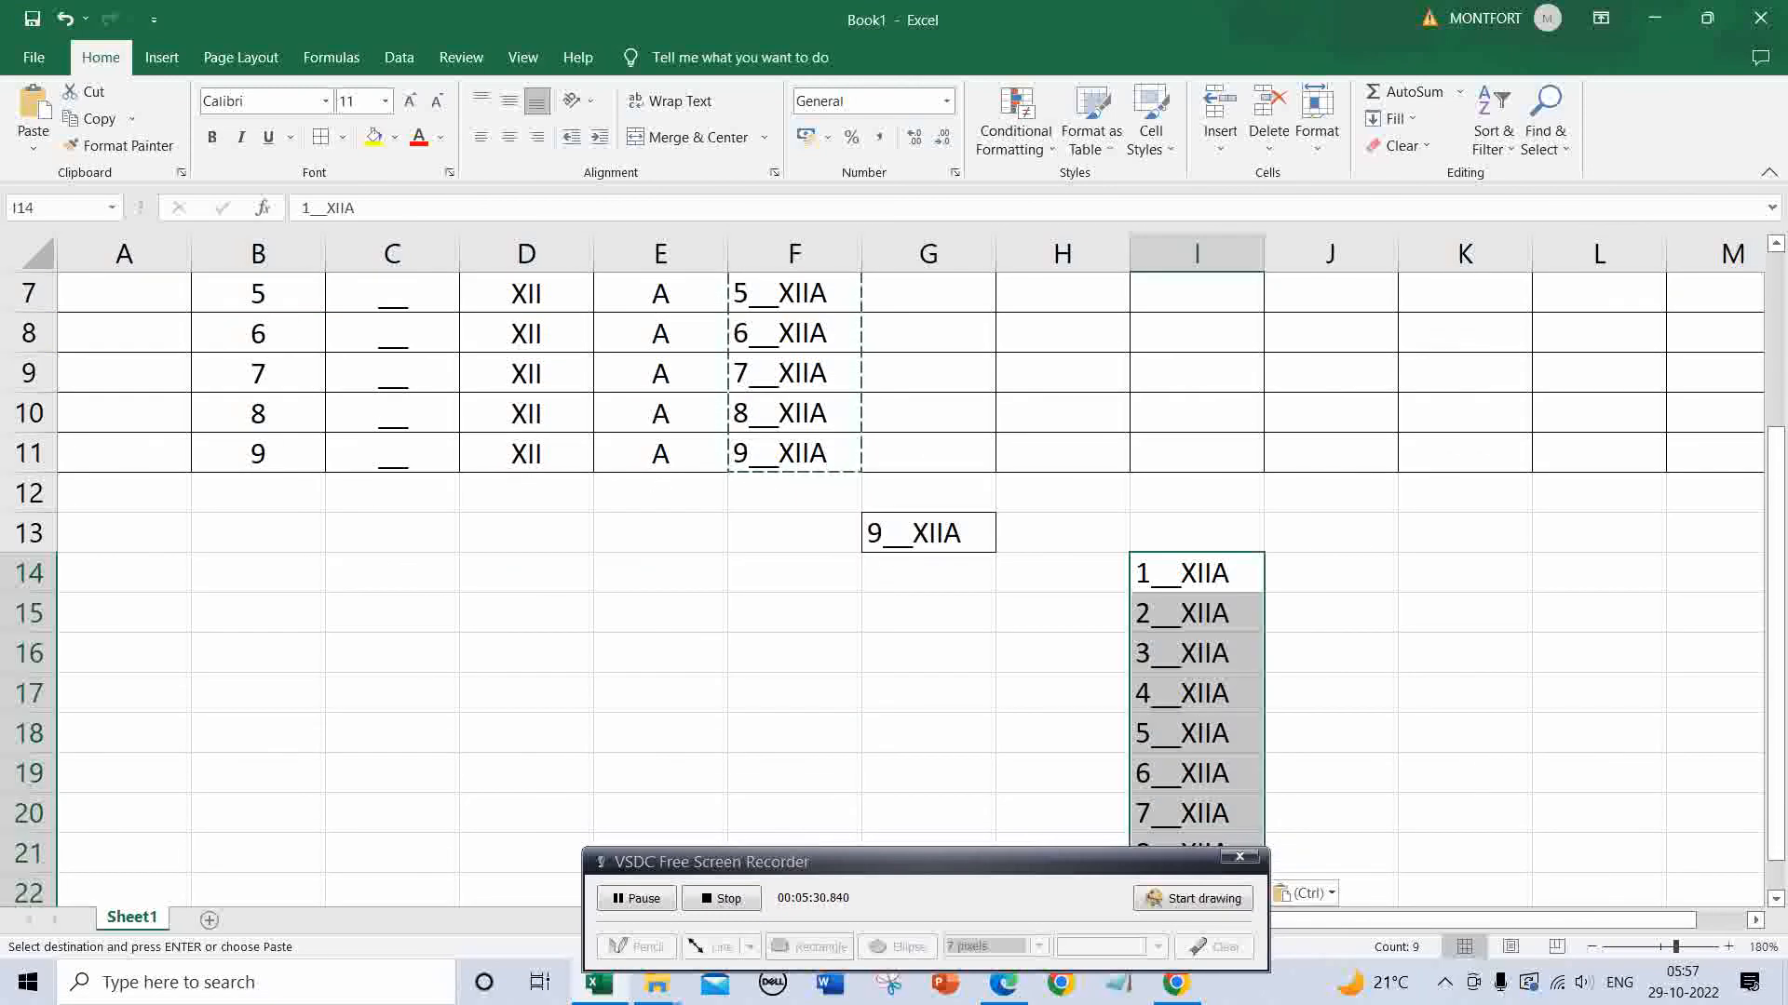
{"action": "scroll", "coordinate": [894, 558], "scroll_direction": "down", "scroll_amount": 1}
{"action": "scroll", "coordinate": [894, 558], "scroll_direction": "up", "scroll_amount": 3}
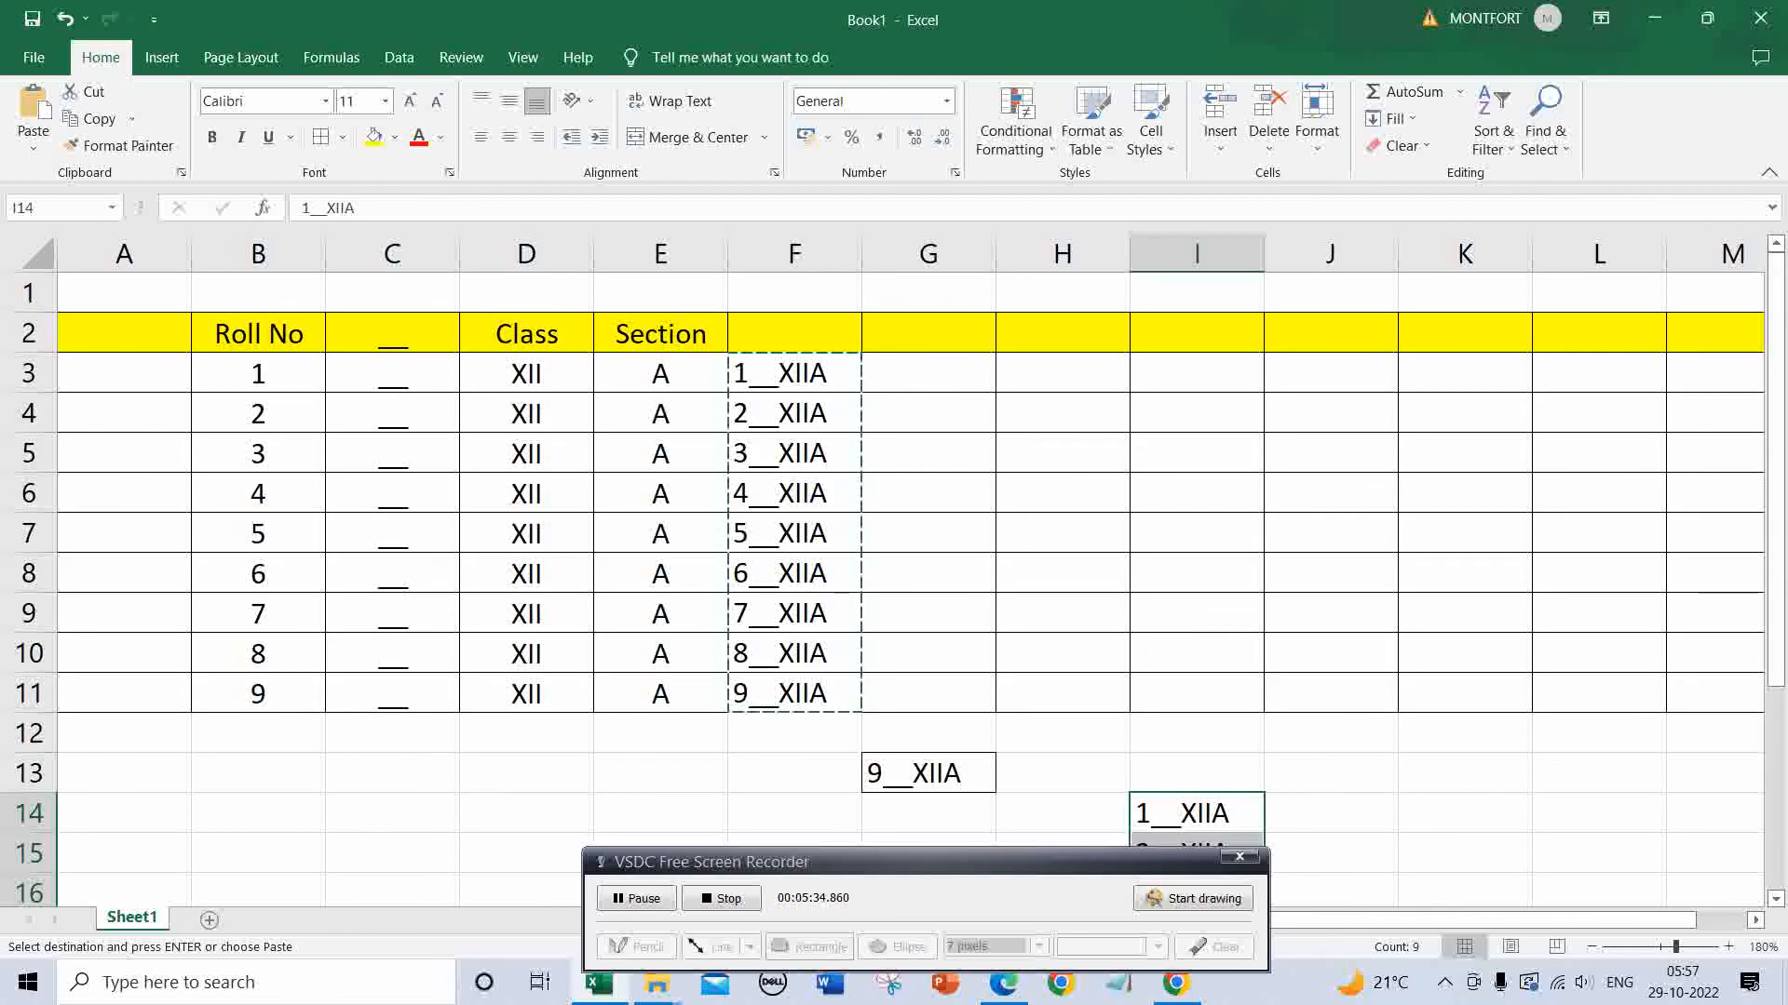
Copy the section entries in E3:E11 and paste them normally, starting at cell I3
{"action": "left_click_drag", "start_coordinate": [660, 374], "coordinate": [660, 694]}
{"action": "key", "text": "ctrl+c"}
{"action": "left_click", "coordinate": [1196, 373]}
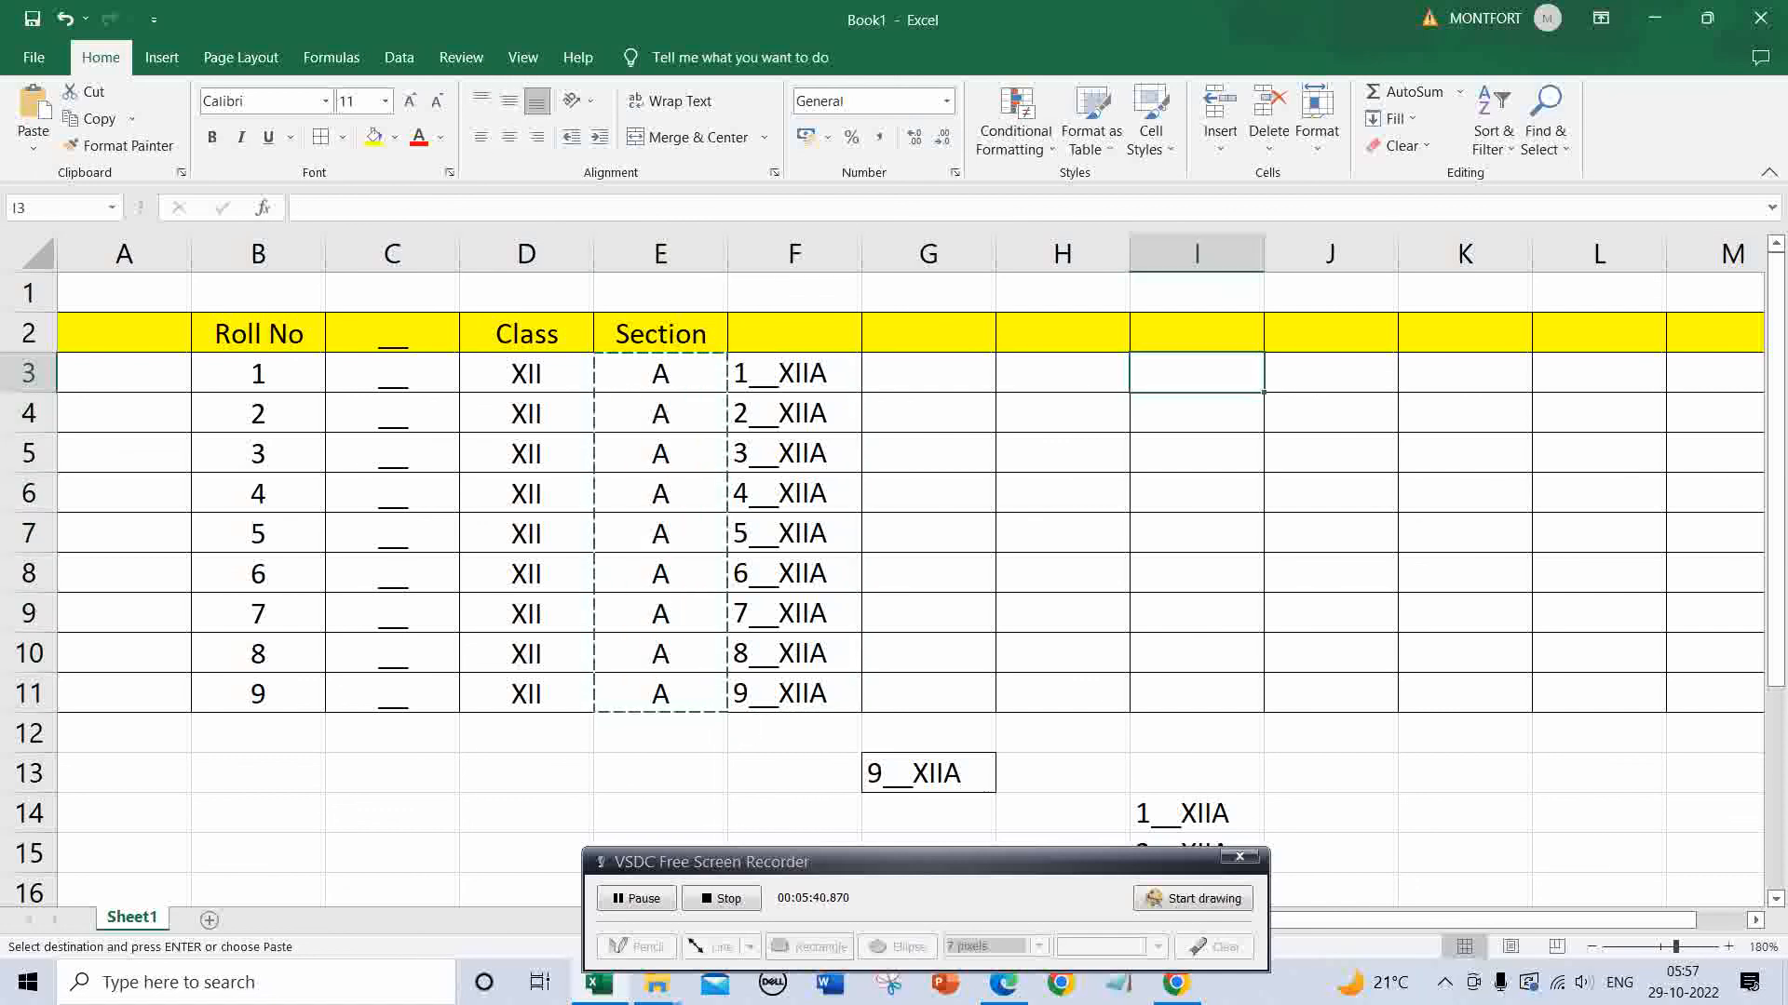
{"action": "key", "text": "ctrl+v"}
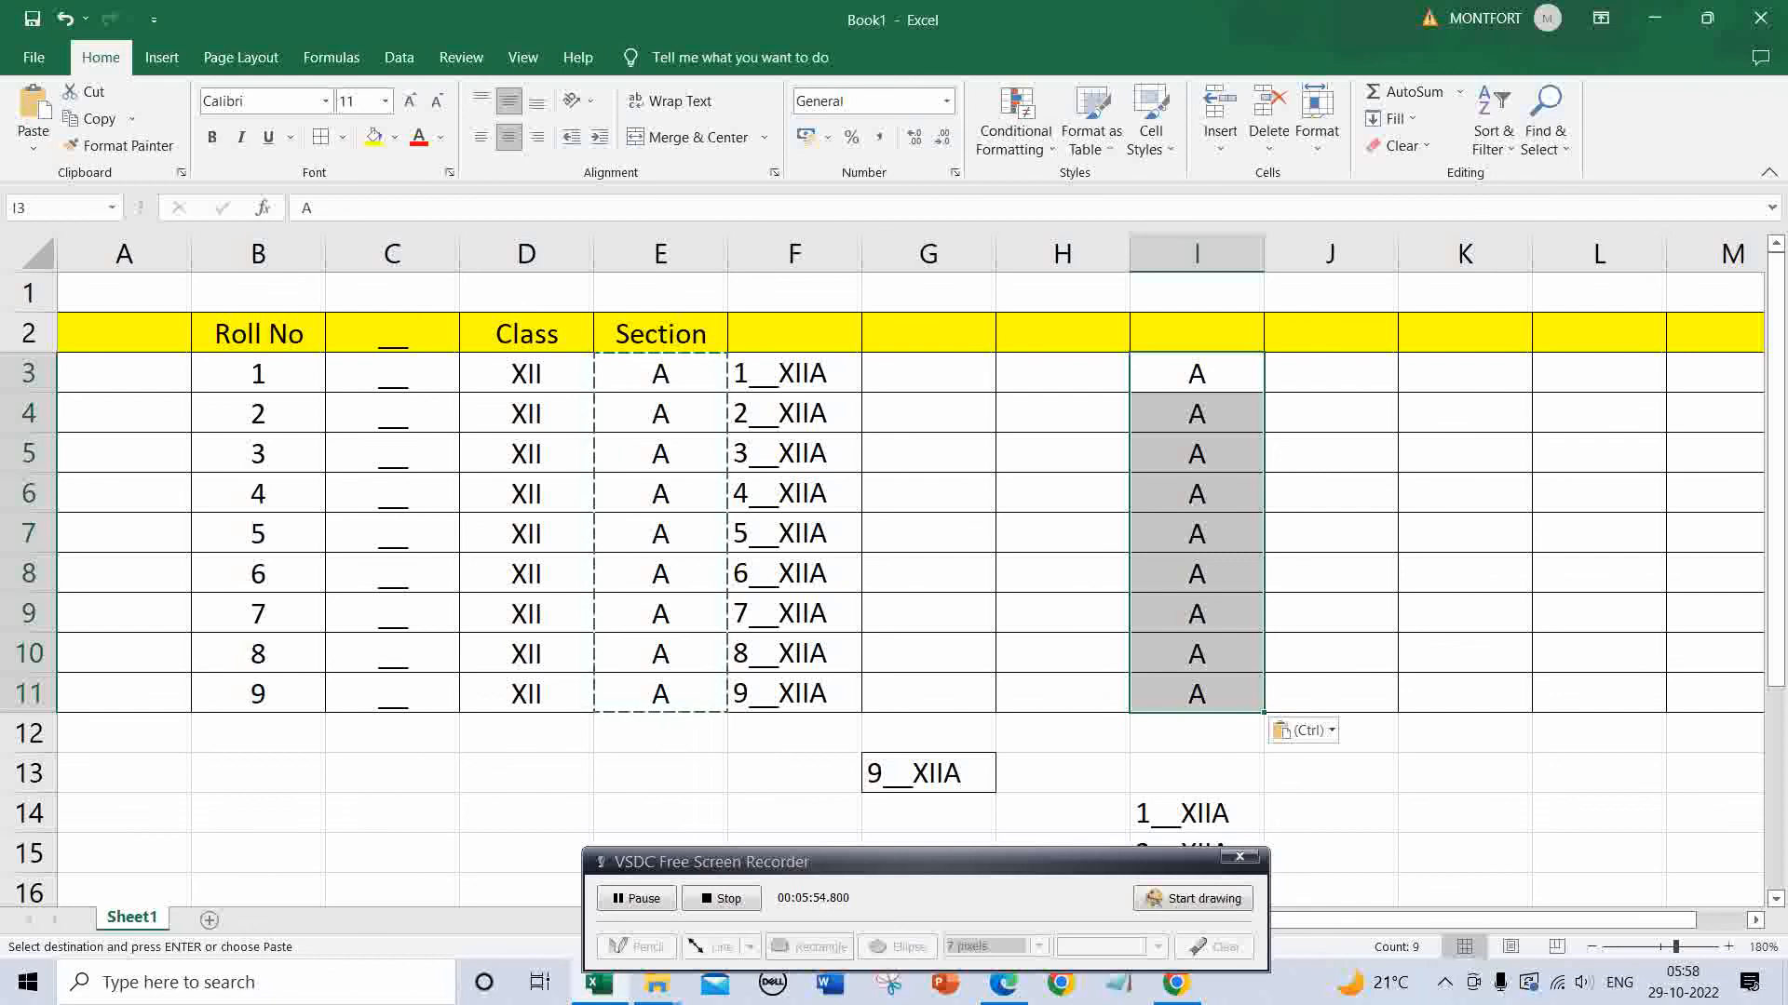
{"action": "scroll", "coordinate": [892, 581], "scroll_direction": "down", "scroll_amount": 4}
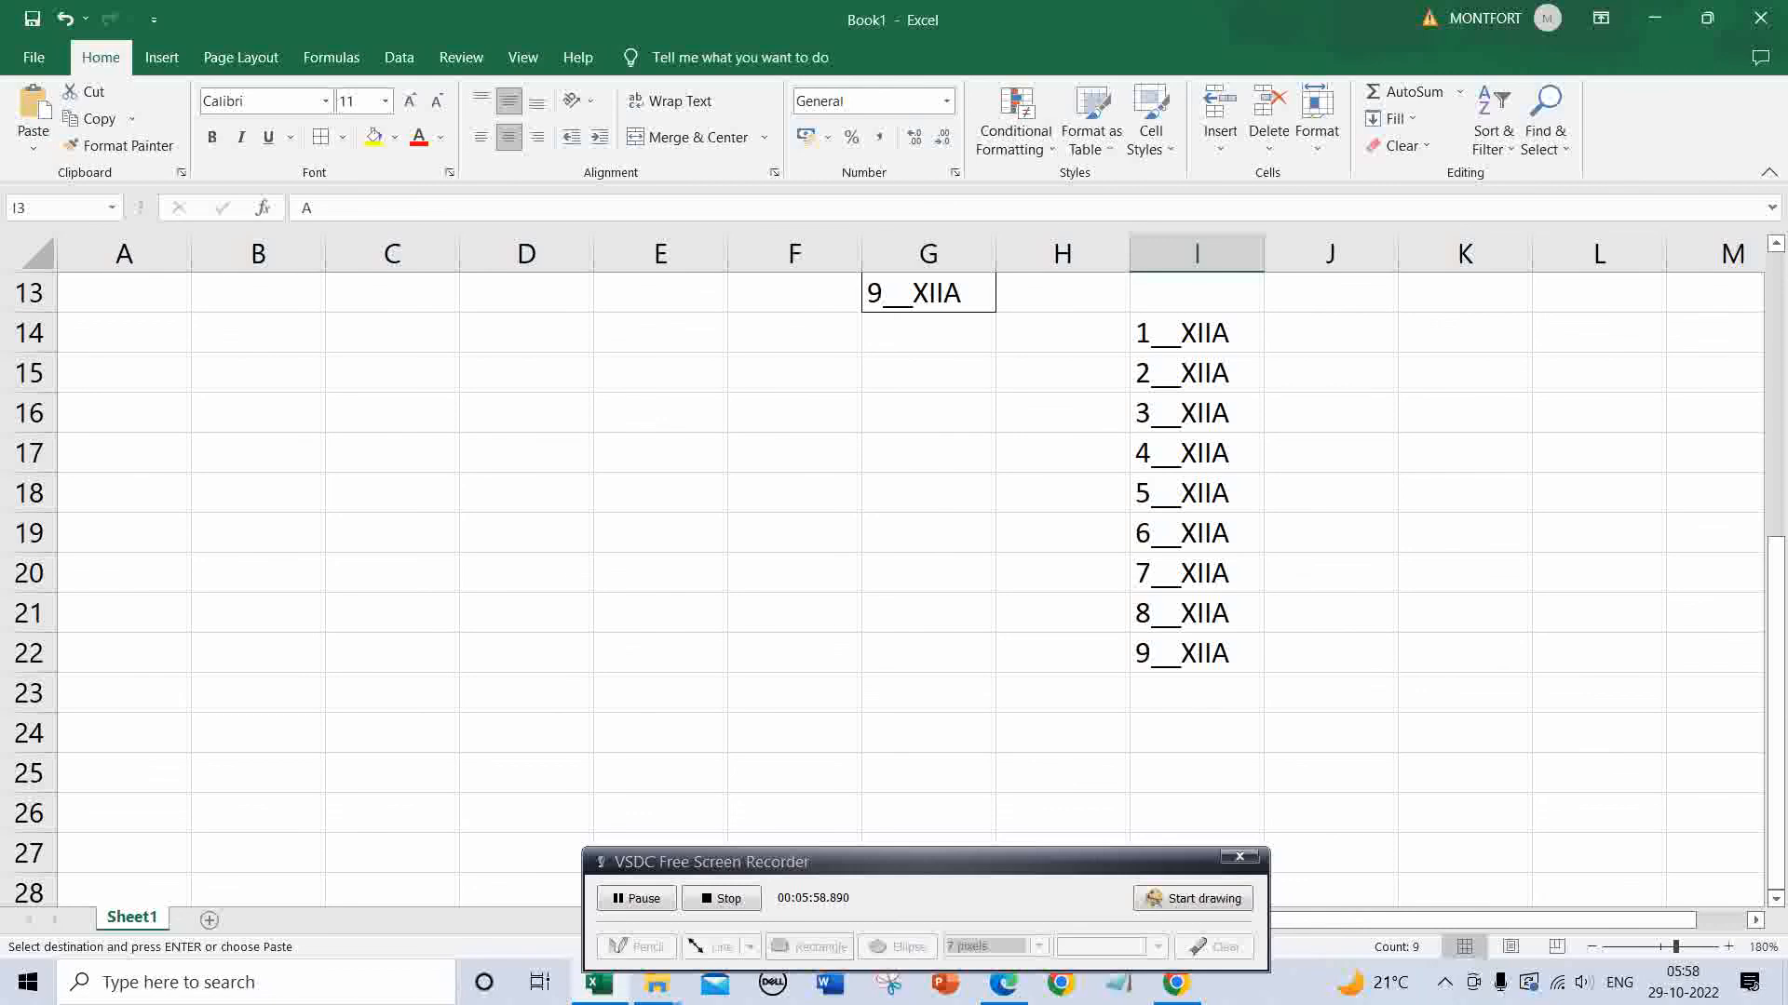
{"action": "scroll", "coordinate": [892, 581], "scroll_direction": "up", "scroll_amount": 1}
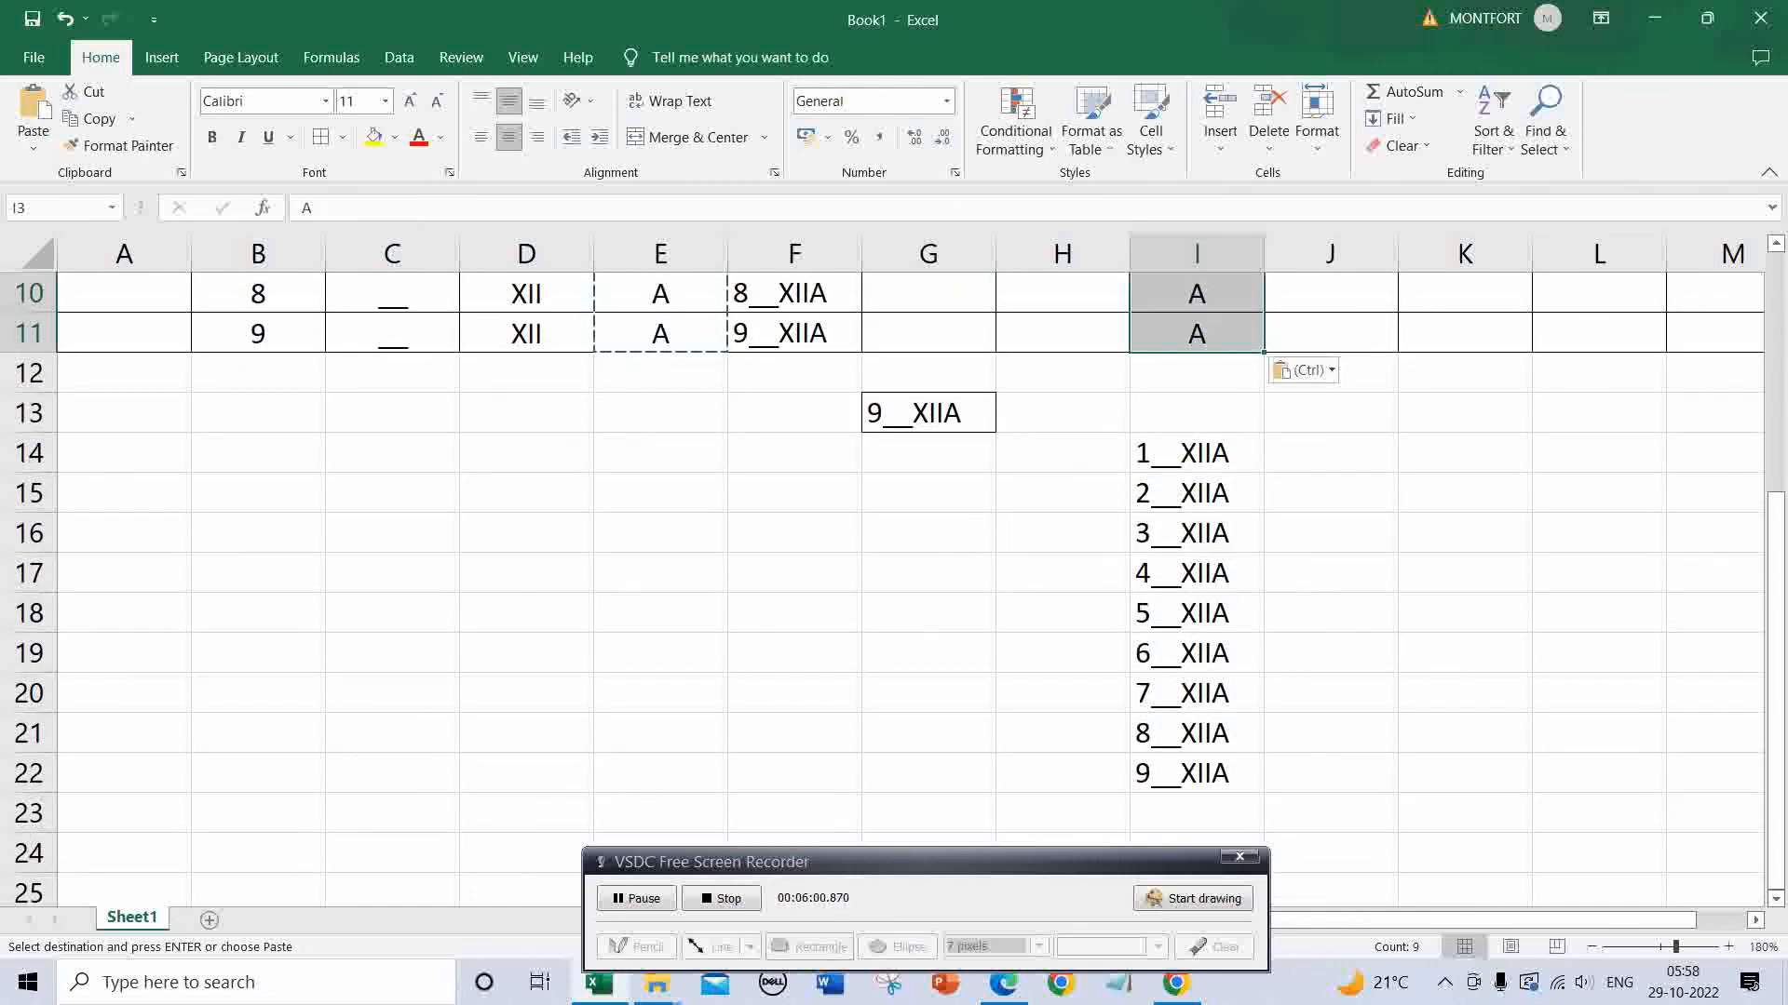